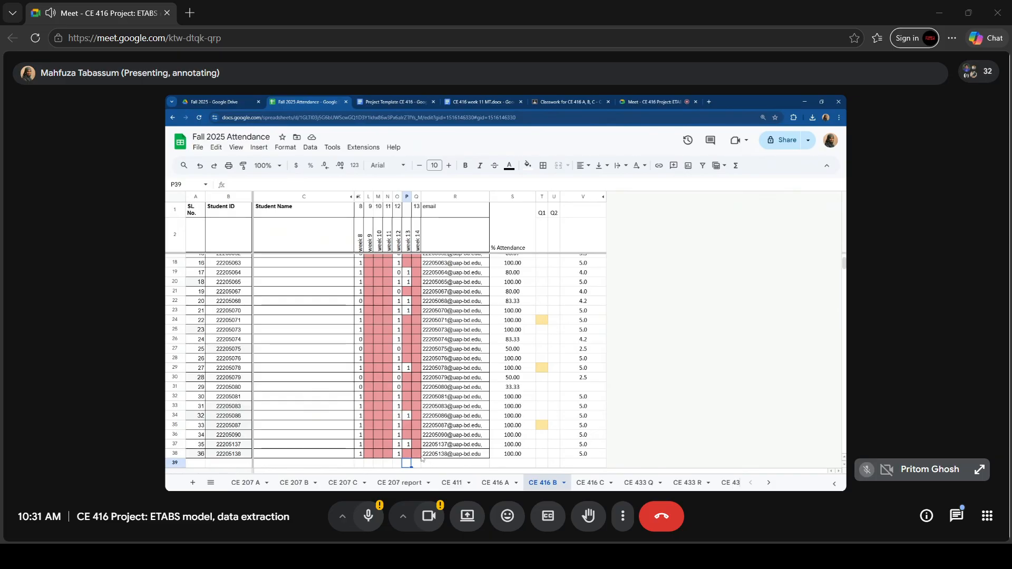
# - Enter 1 as the week 13 attendance for the student in row 26 of the CE 416 B sheet
pyautogui.click(407, 339)
pyautogui.write('1')
pyautogui.press('Return')
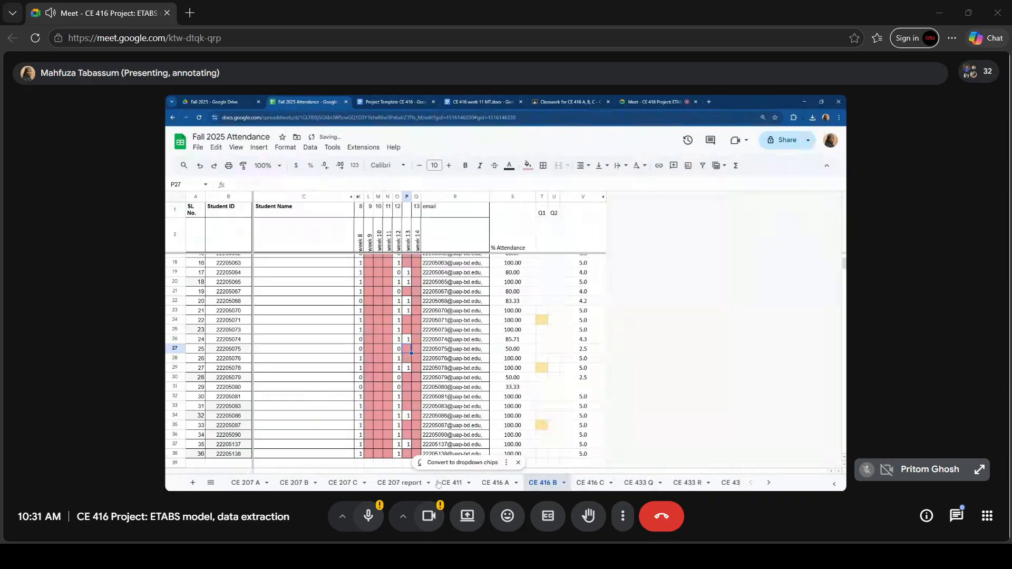
pyautogui.moveTo(408, 455); pyautogui.dragTo(400, 454)
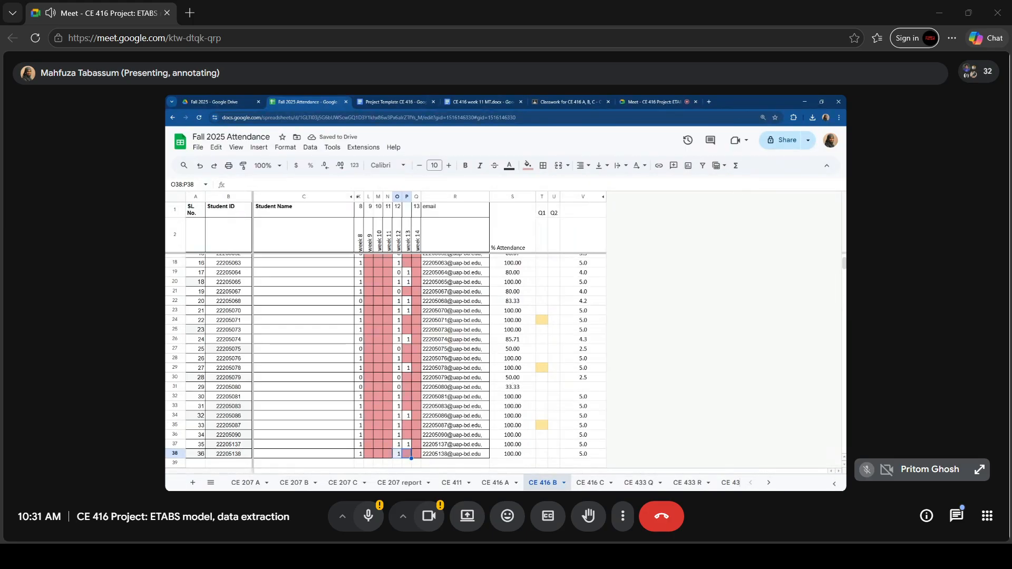
pyautogui.write('1')
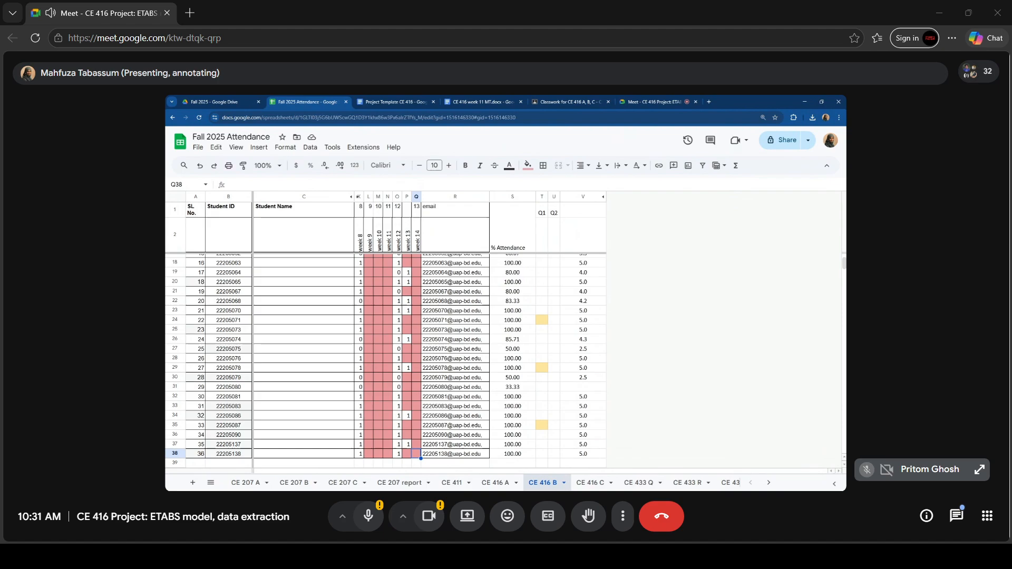
pyautogui.press('Return')
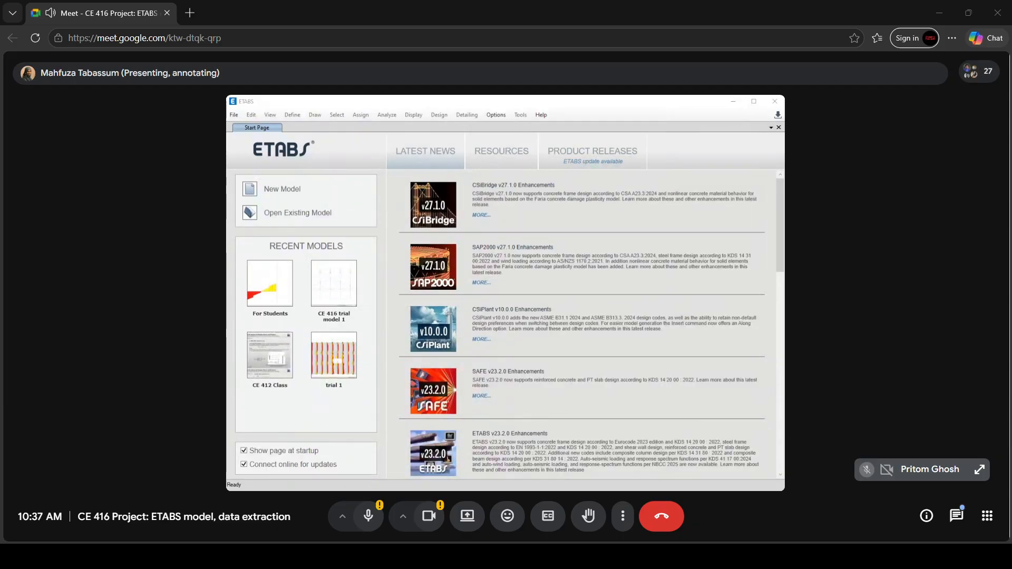
pyautogui.click(957, 259)
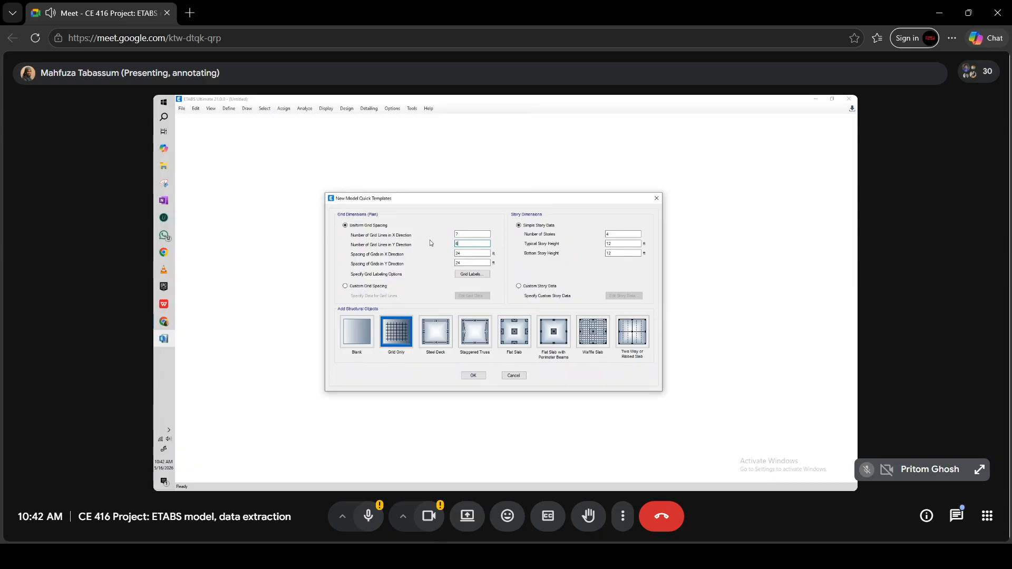
# - Switch the new model's plan grid to custom spacing and display its grid data as spacing
pyautogui.click(369, 286)
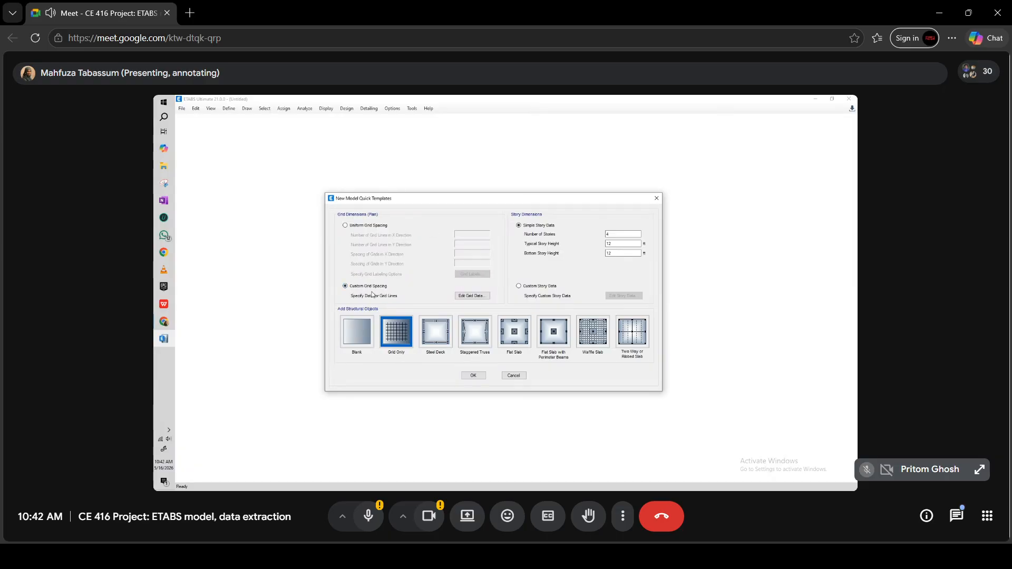
pyautogui.click(475, 295)
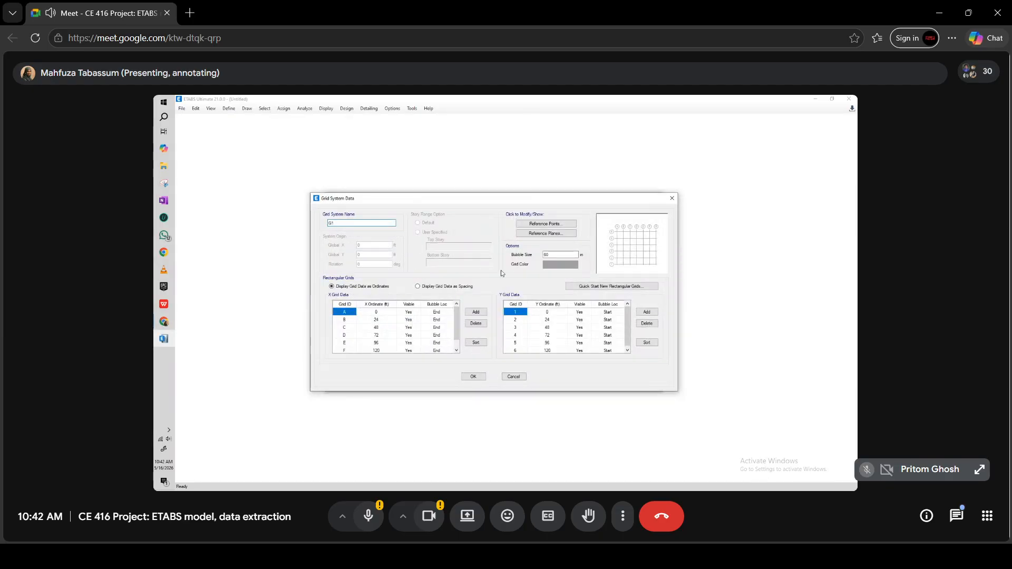
pyautogui.click(377, 319)
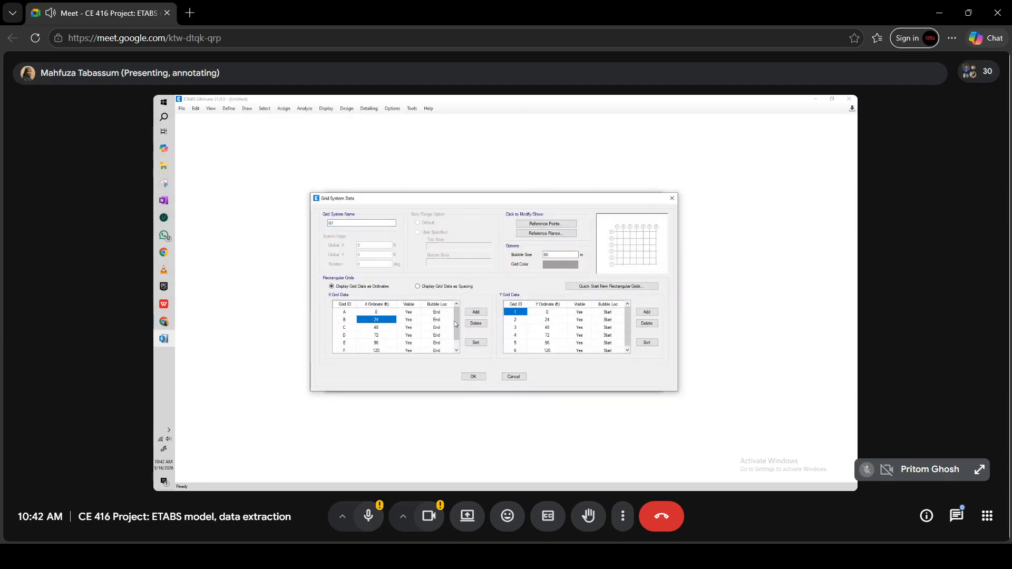
pyautogui.click(439, 289)
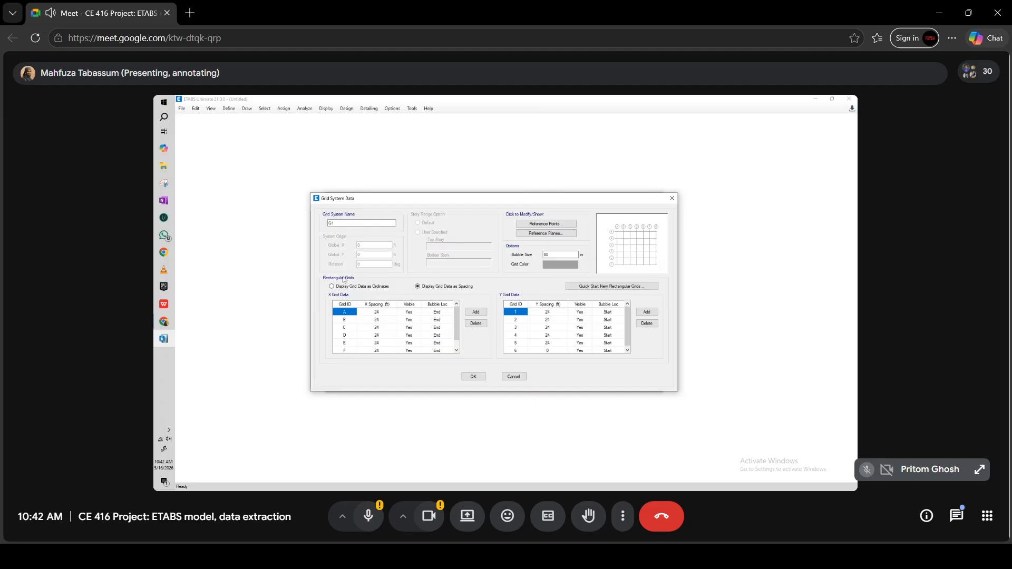
# - Set the X grid spacings for lines A to F to 15, 15, 6, 7, 13 and 13 ft
pyautogui.click(392, 314)
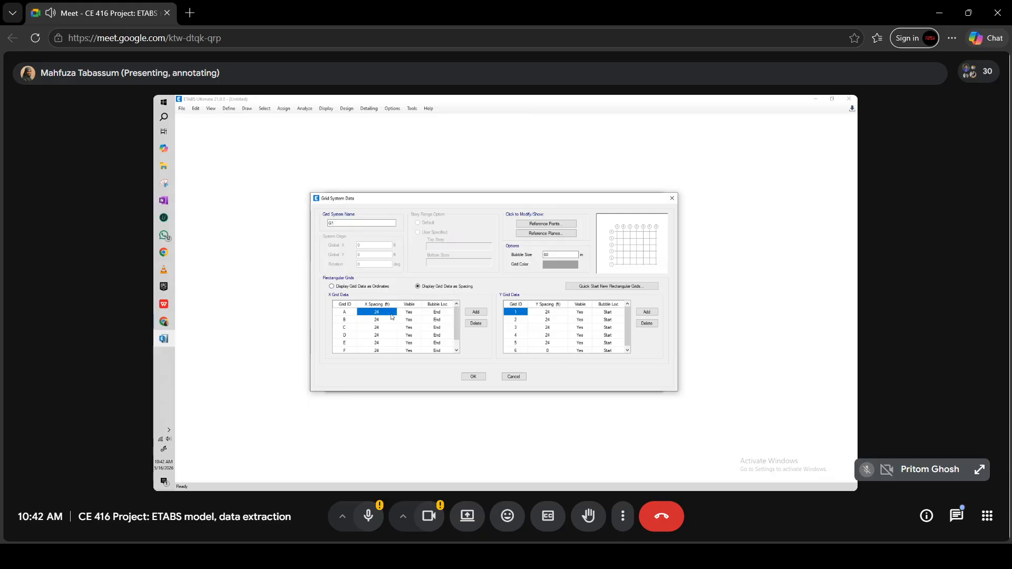
pyautogui.write('15')
pyautogui.press('Return')
pyautogui.write('15')
pyautogui.press('Return')
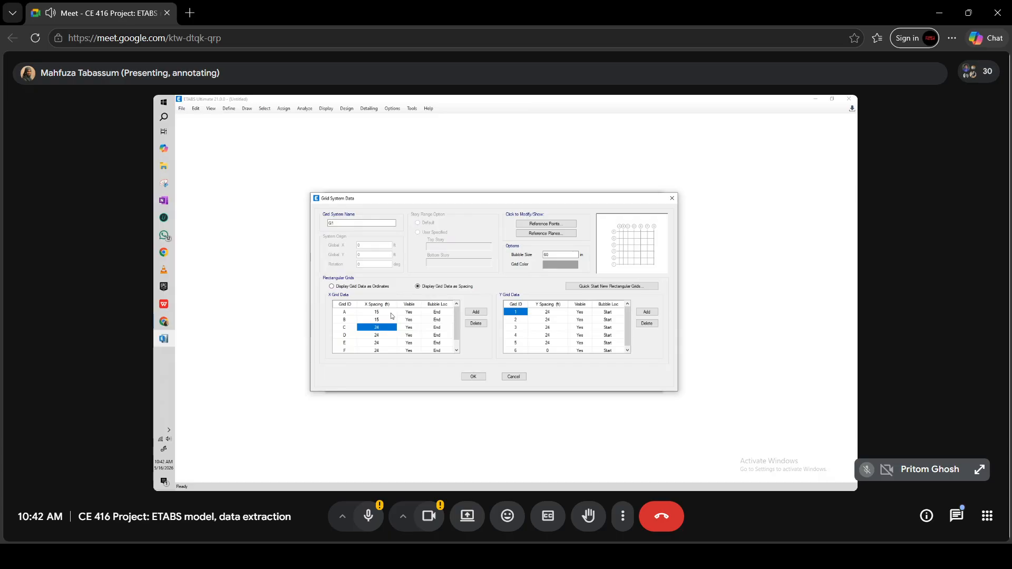
pyautogui.write('6')
pyautogui.press('Return')
pyautogui.write('7')
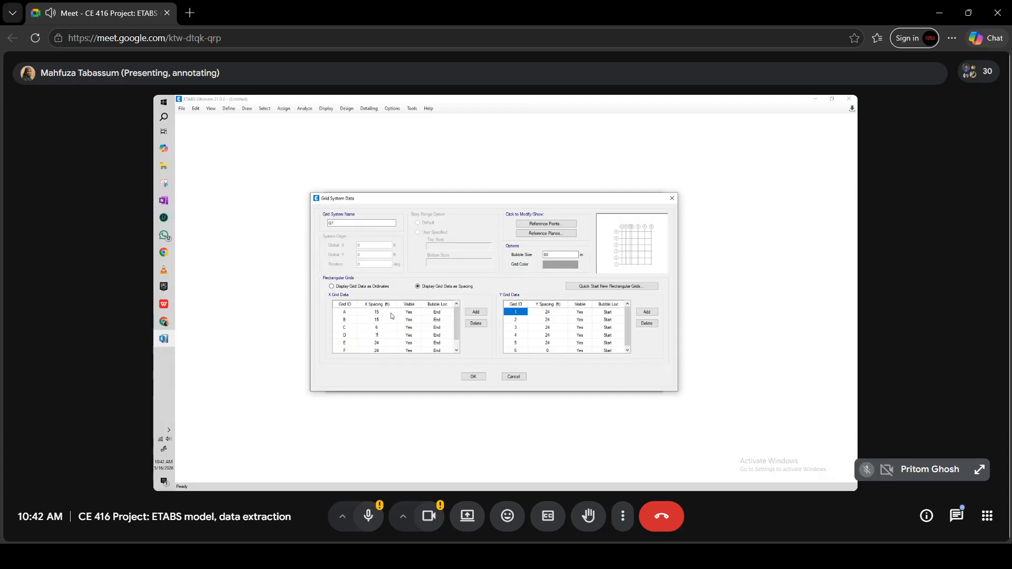
pyautogui.press('Return')
pyautogui.write('13')
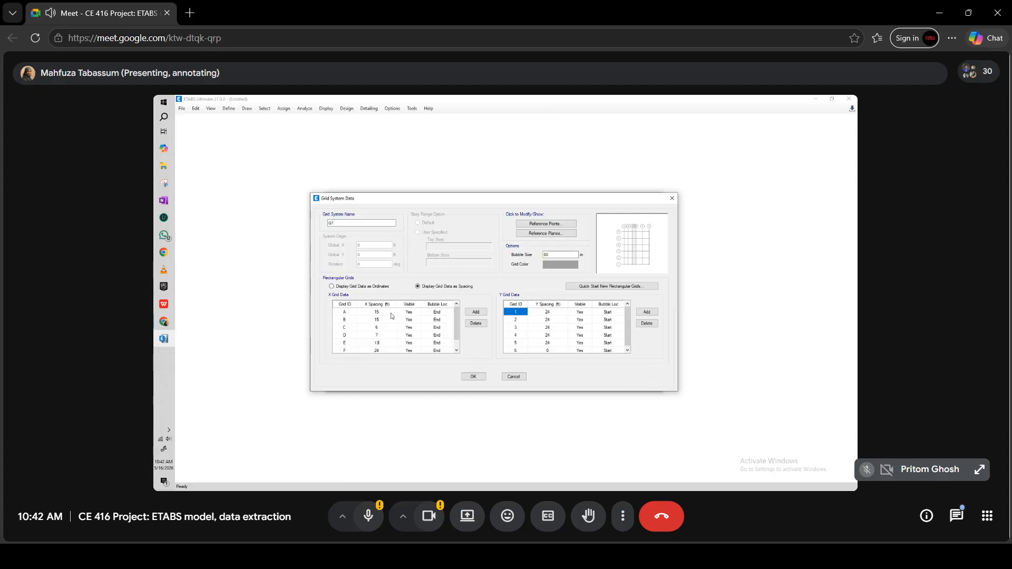
pyautogui.press('Return')
pyautogui.write('13')
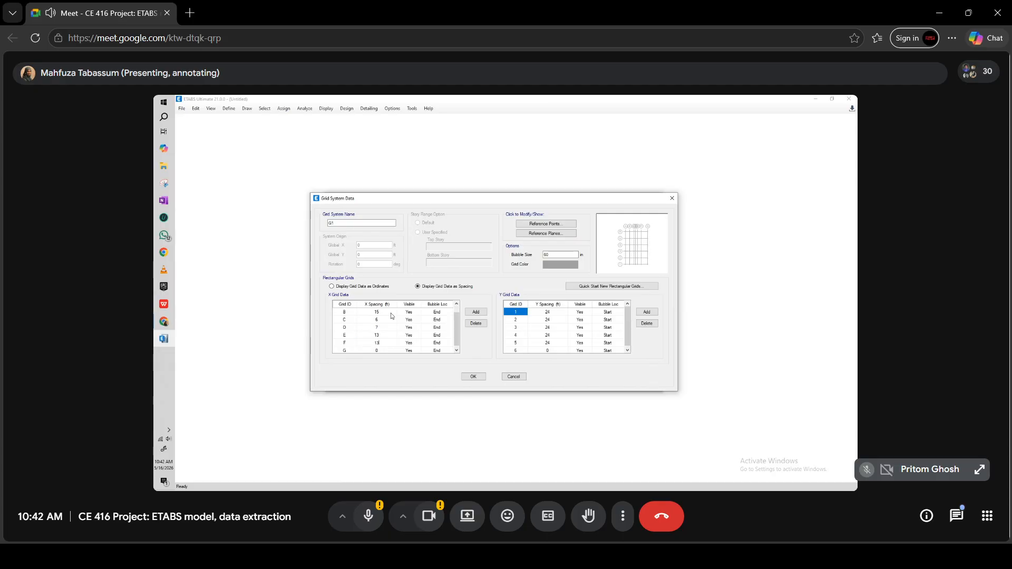
pyautogui.press('Return')
pyautogui.scroll(1, 392, 316)
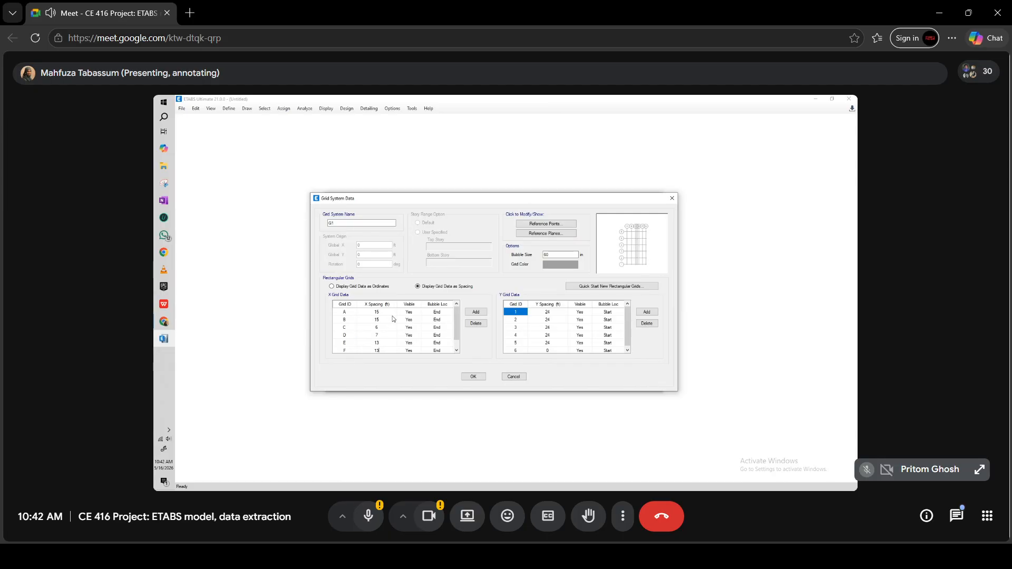
pyautogui.click(388, 315)
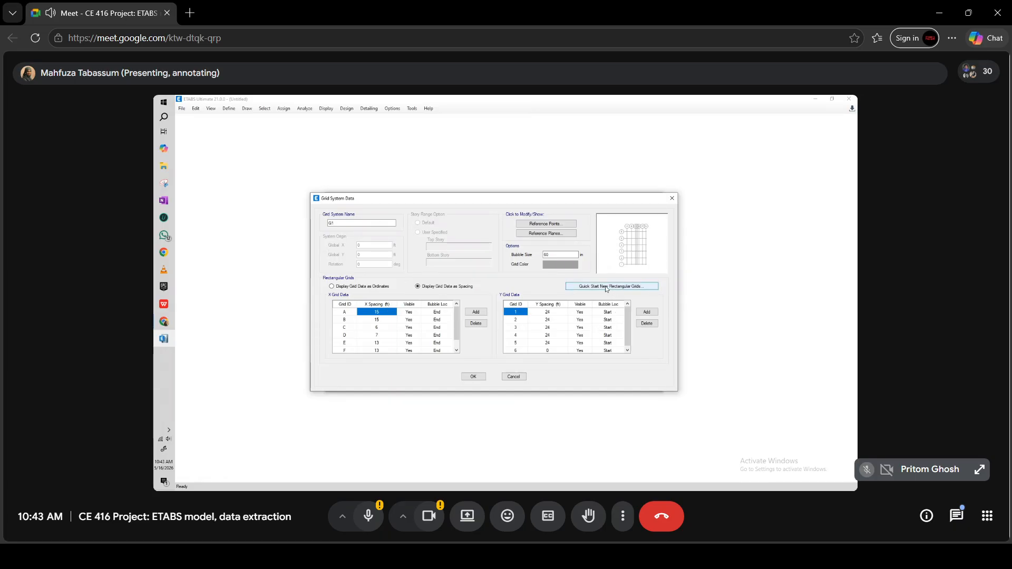
# - Set the Y grid spacings for lines 1 to 5 to 12, 7, 6, 12 and 13 ft
pyautogui.click(565, 314)
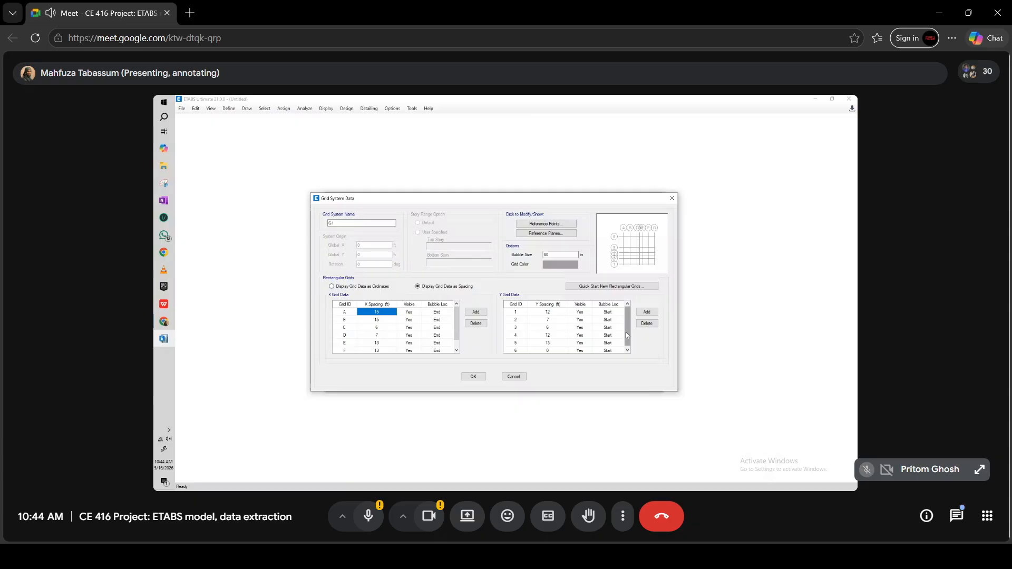
pyautogui.moveTo(626, 336); pyautogui.dragTo(616, 382)
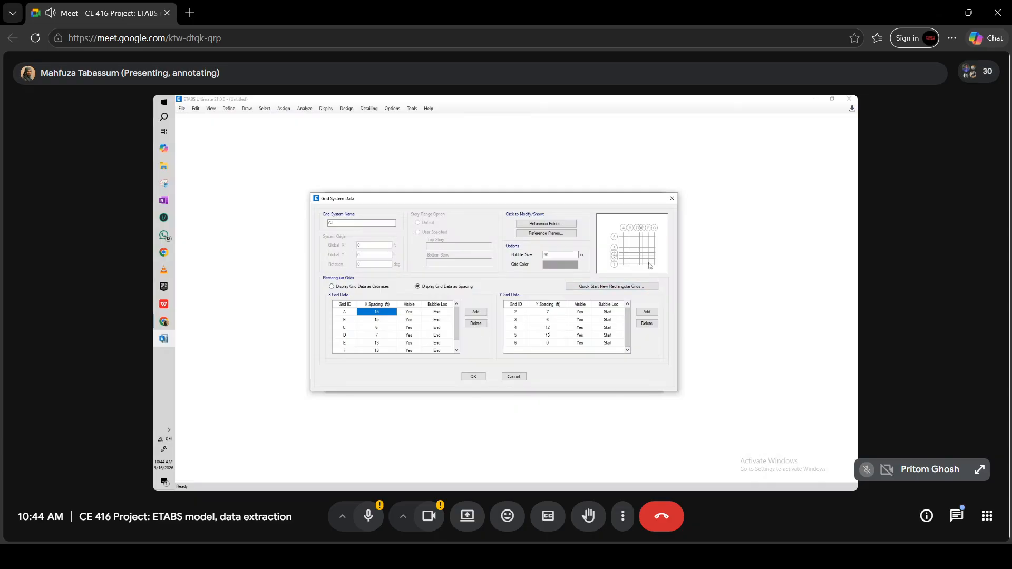
pyautogui.click(558, 343)
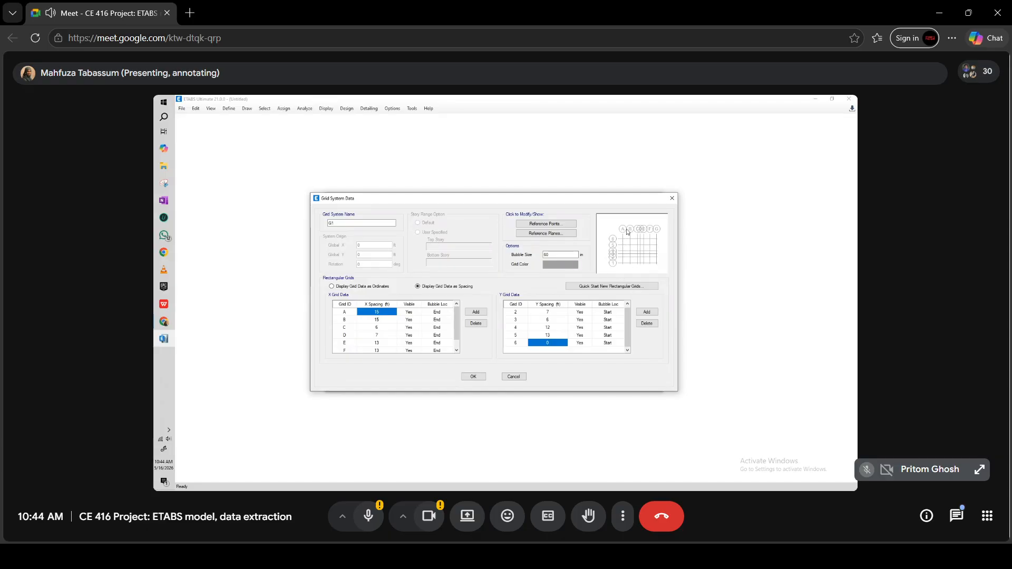
# - Set the grid bubble size to 25 in and accept the grid system data
pyautogui.doubleClick(546, 254)
pyautogui.click(582, 329)
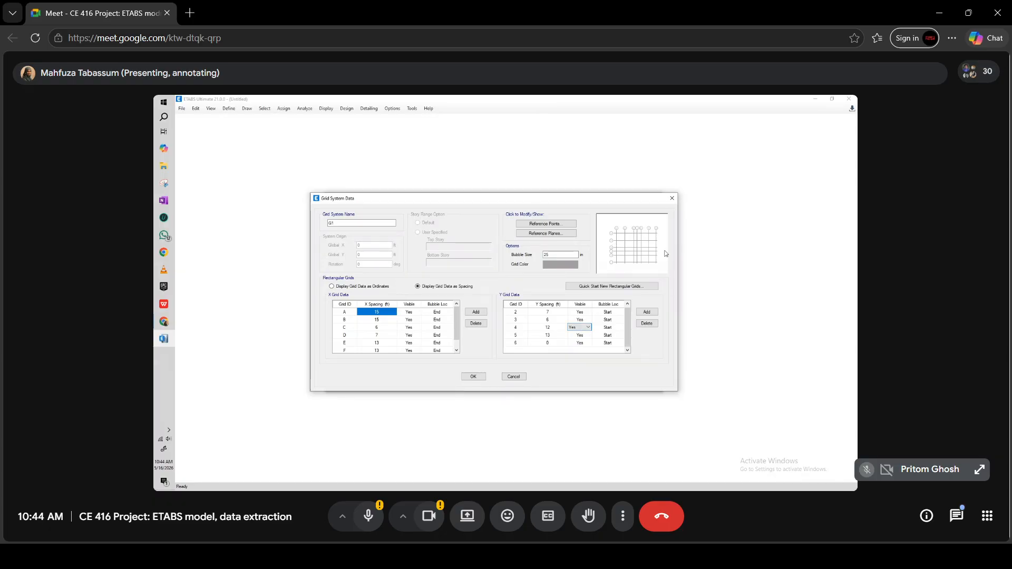
pyautogui.click(481, 380)
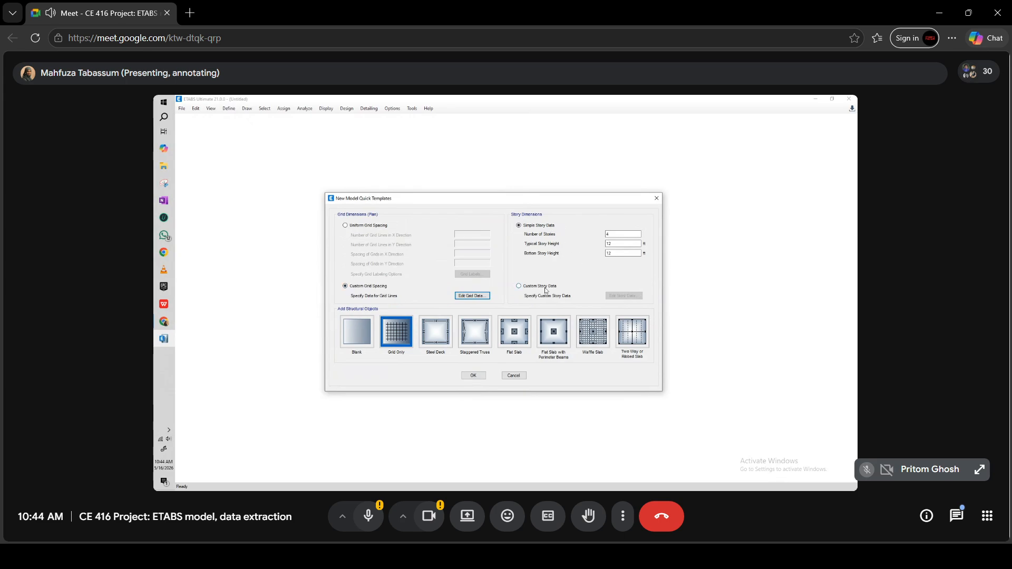
# - Set the simple story data to 6 stories with a 10 ft typical height and a 6 ft bottom story height
pyautogui.doubleClick(609, 233)
pyautogui.write('6')
pyautogui.press('Tab')
pyautogui.press('Tab')
pyautogui.write('6')
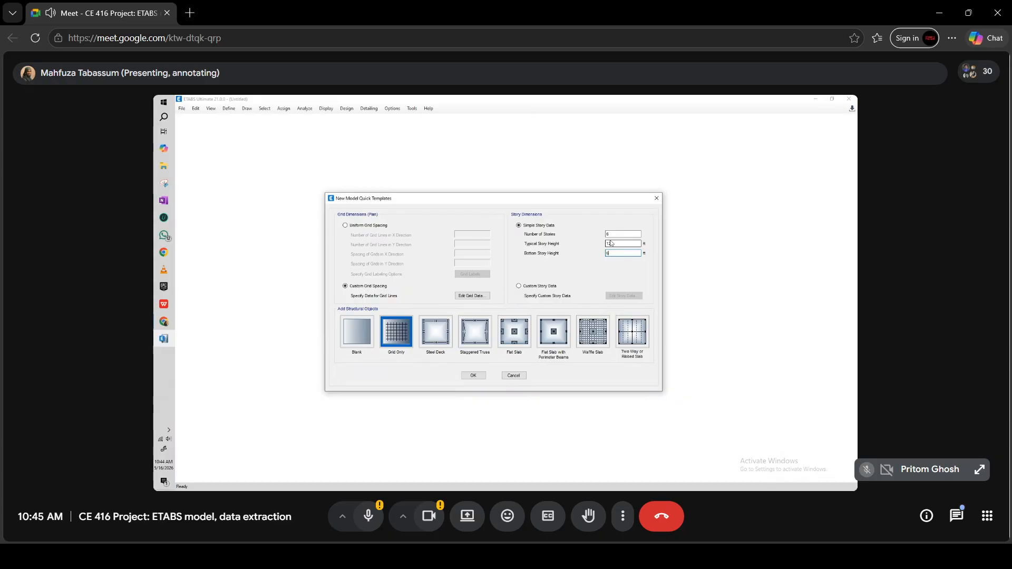
pyautogui.moveTo(619, 244); pyautogui.dragTo(577, 239)
pyautogui.write('10')
pyautogui.click(612, 253)
# - Check the custom story data table and create the model from the Grid Only template
pyautogui.click(524, 288)
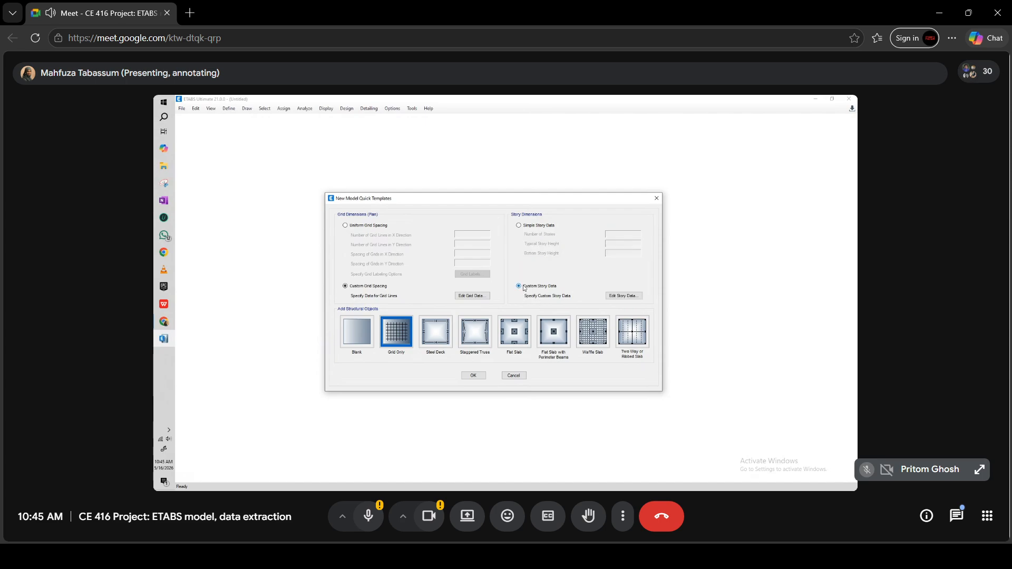
pyautogui.click(624, 296)
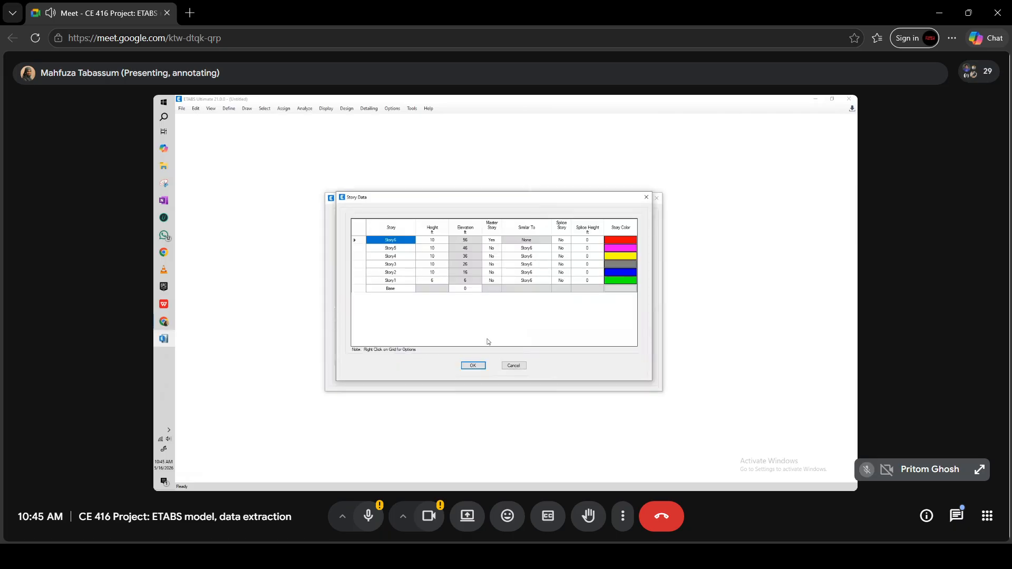
pyautogui.click(480, 365)
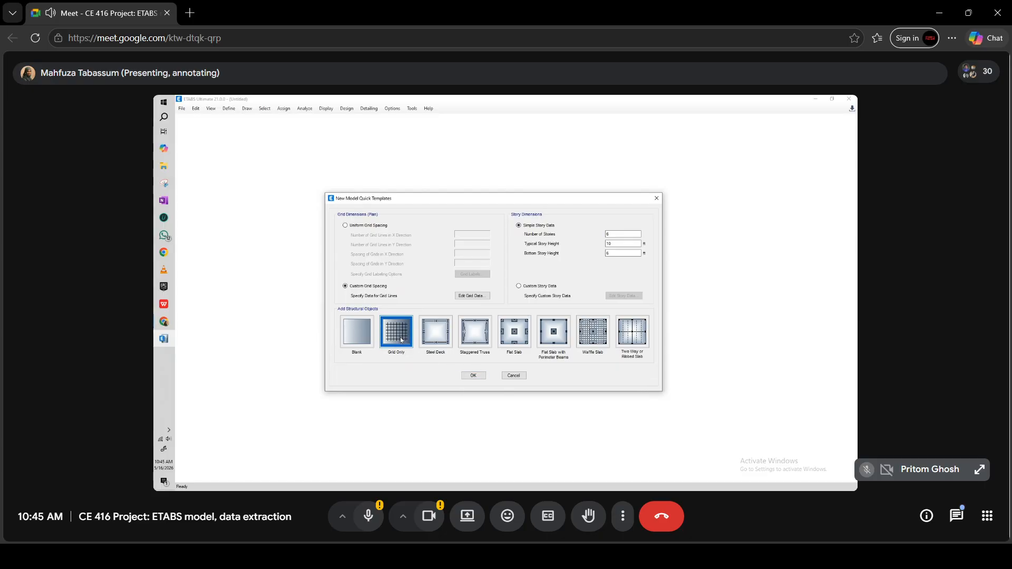
pyautogui.click(477, 376)
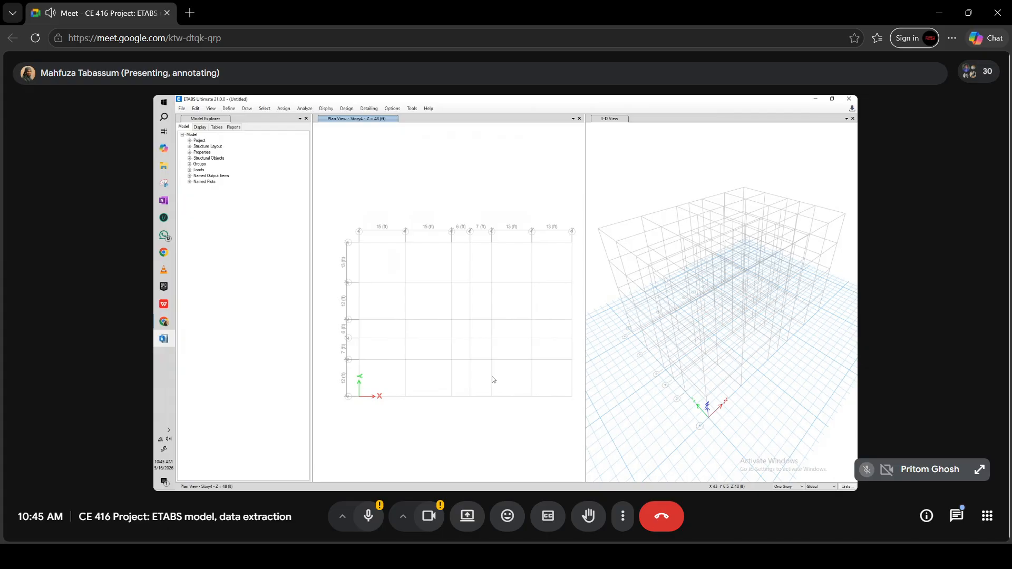
# - Add a new United States steel material using the ASTM A36 standard, Grade 36
pyautogui.click(230, 110)
pyautogui.click(238, 118)
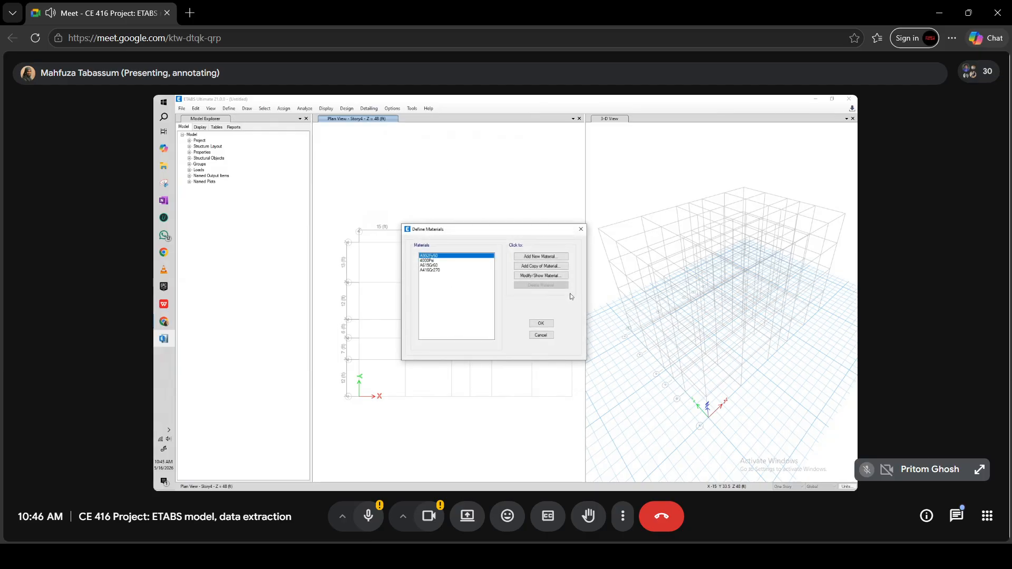
pyautogui.click(544, 257)
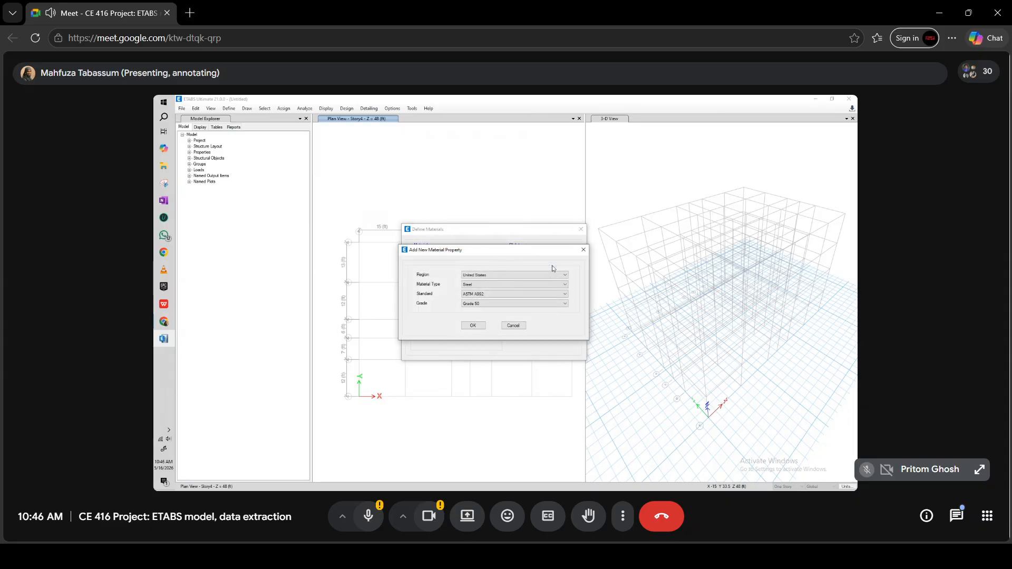
pyautogui.click(475, 294)
pyautogui.click(476, 303)
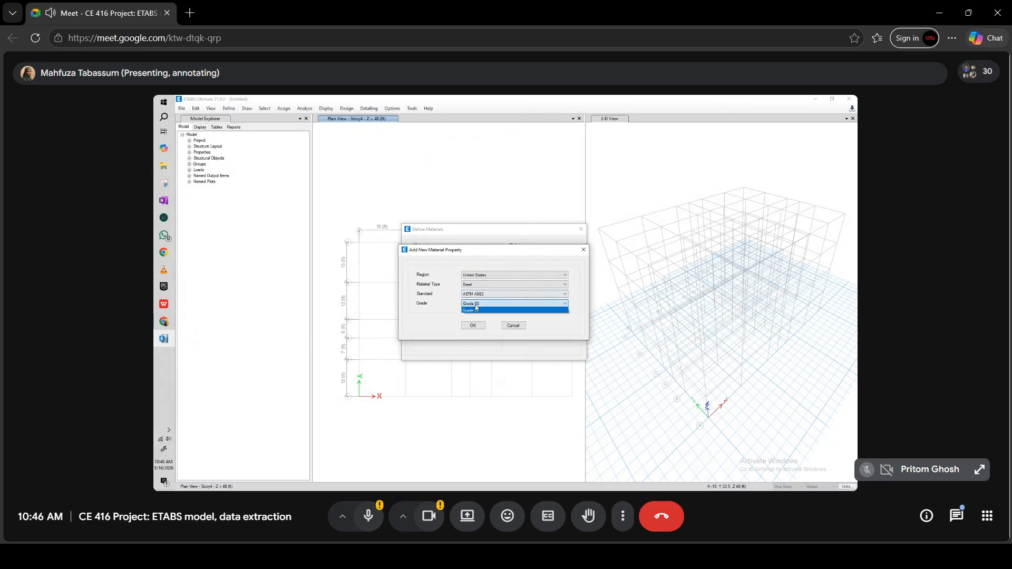
pyautogui.click(478, 295)
pyautogui.click(481, 296)
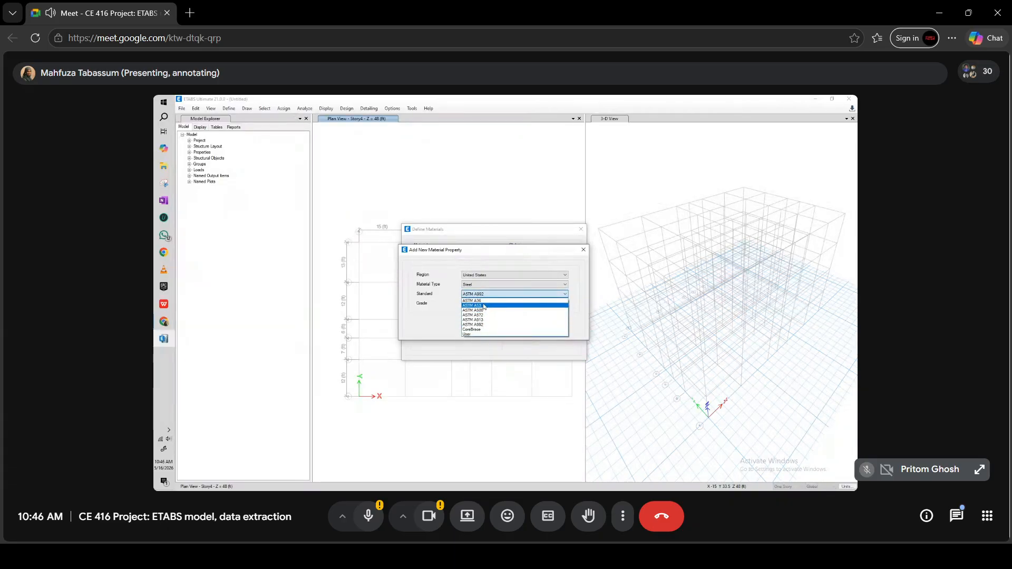
pyautogui.click(483, 315)
pyautogui.click(477, 327)
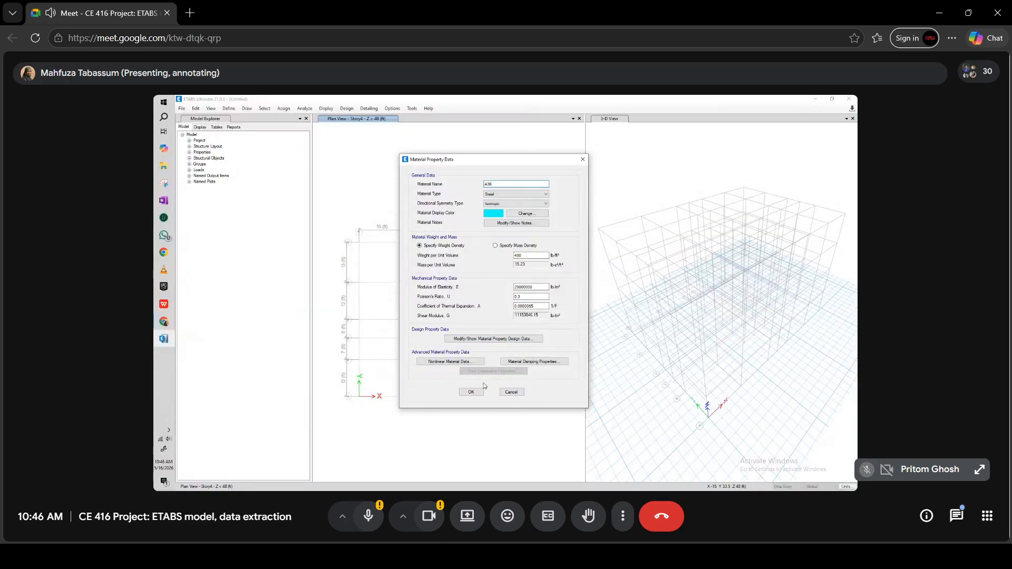
# - Review the A36 material's design property data, accept the material and close the material definitions
pyautogui.click(483, 340)
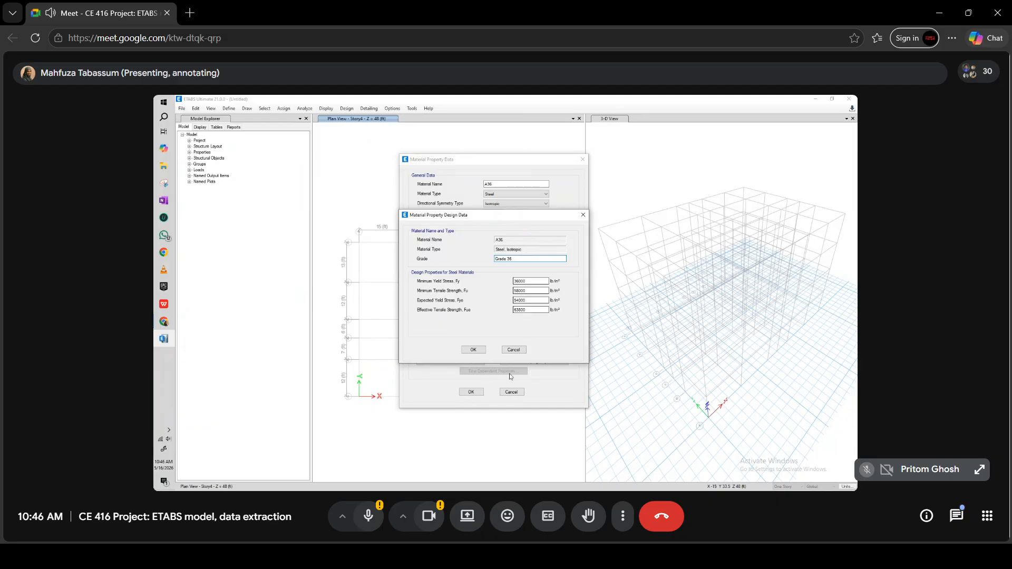
pyautogui.click(474, 350)
pyautogui.click(470, 392)
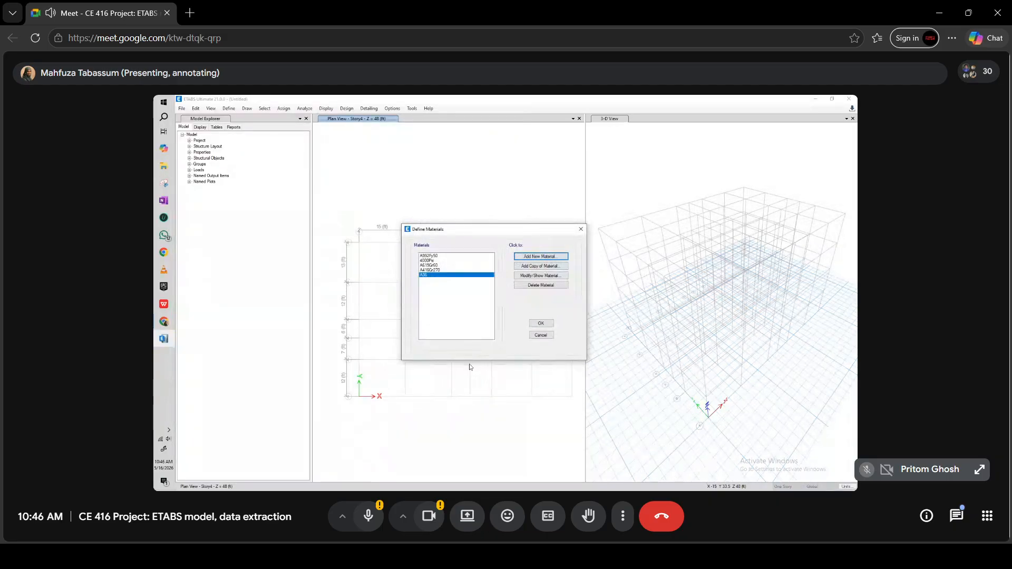
pyautogui.click(440, 261)
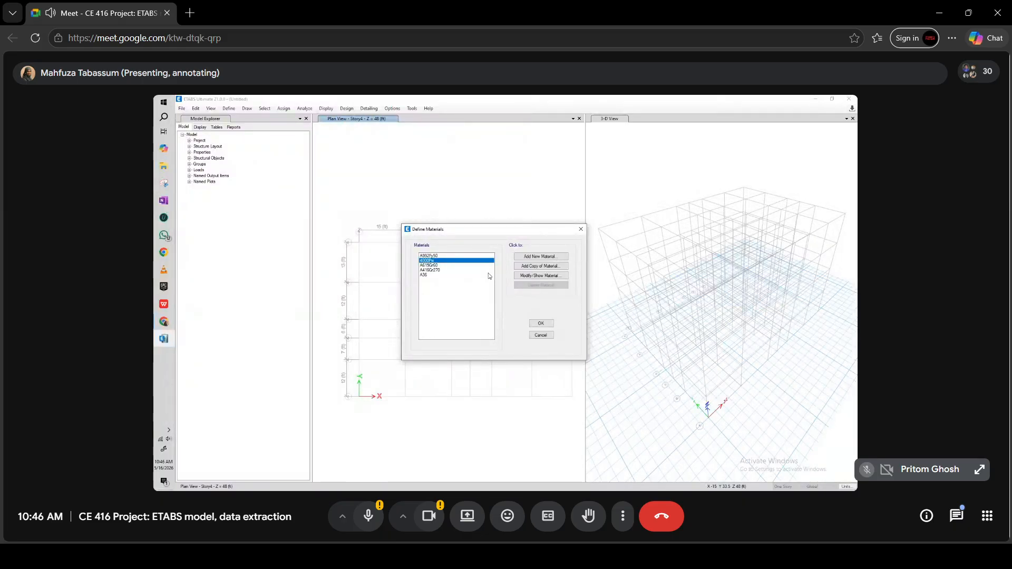
pyautogui.click(542, 323)
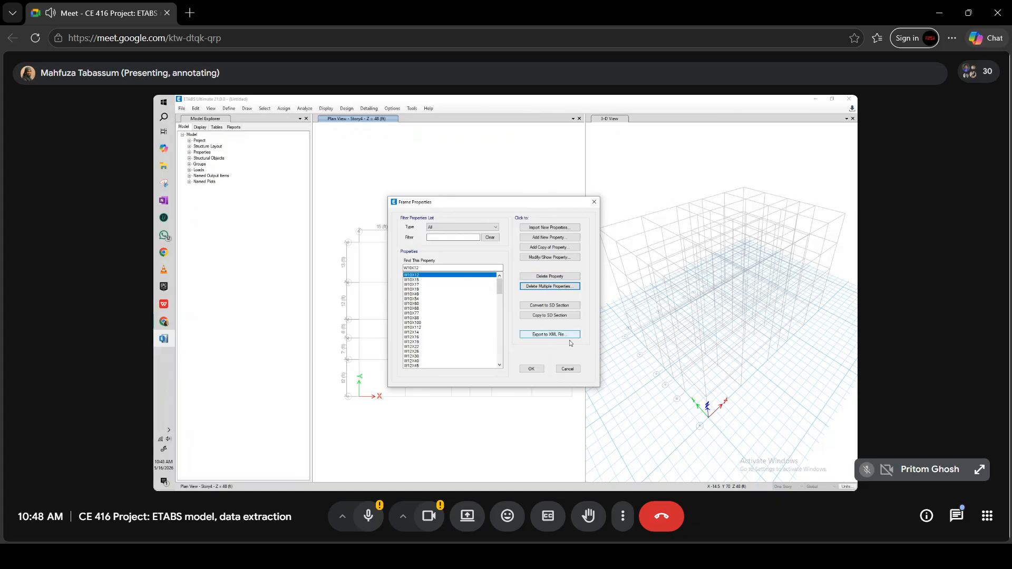
# - Accept the frame properties, and rename the Slab1 slab property as Slab 8
pyautogui.click(535, 369)
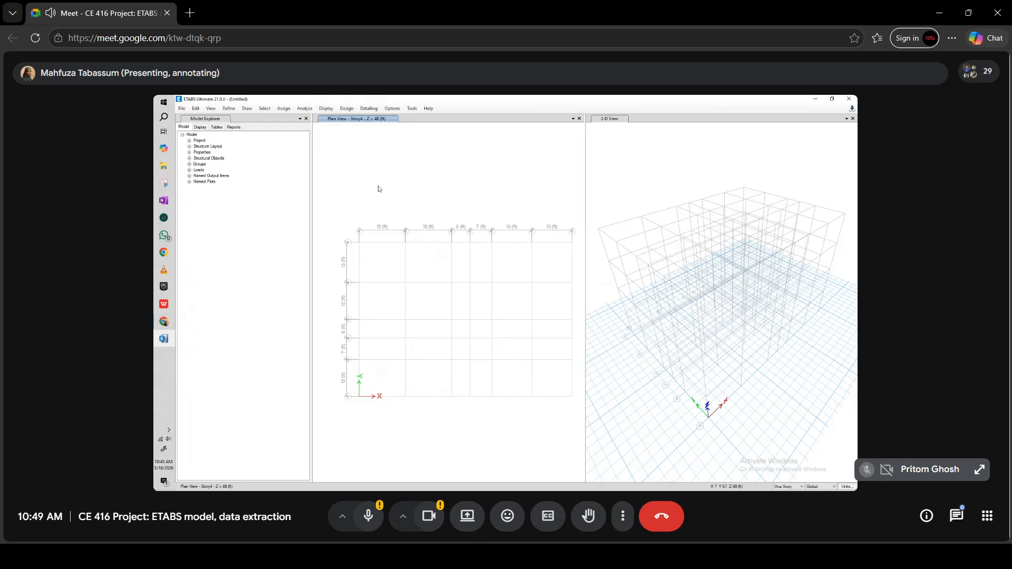
pyautogui.click(229, 108)
pyautogui.moveTo(253, 129)
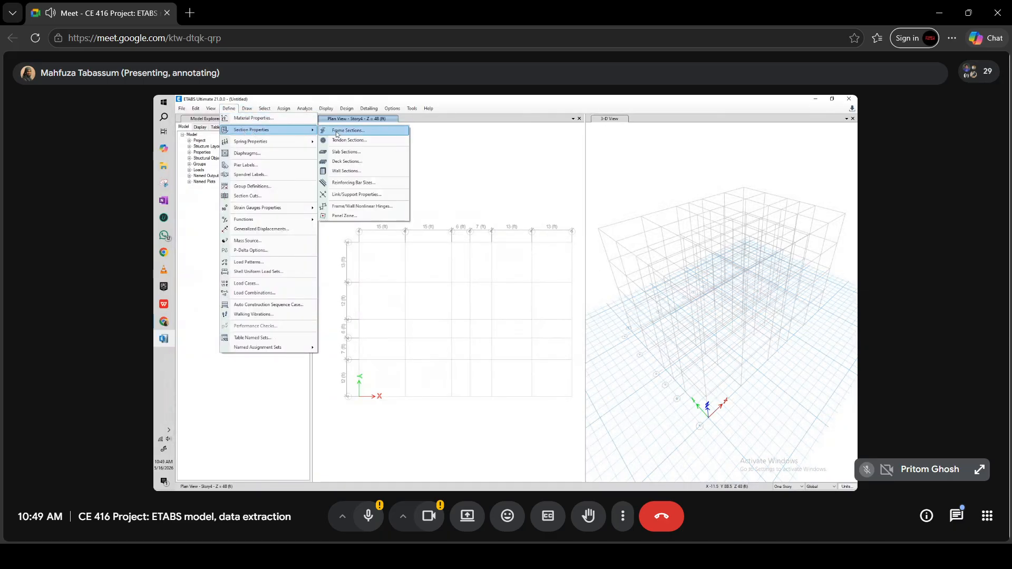
pyautogui.click(344, 152)
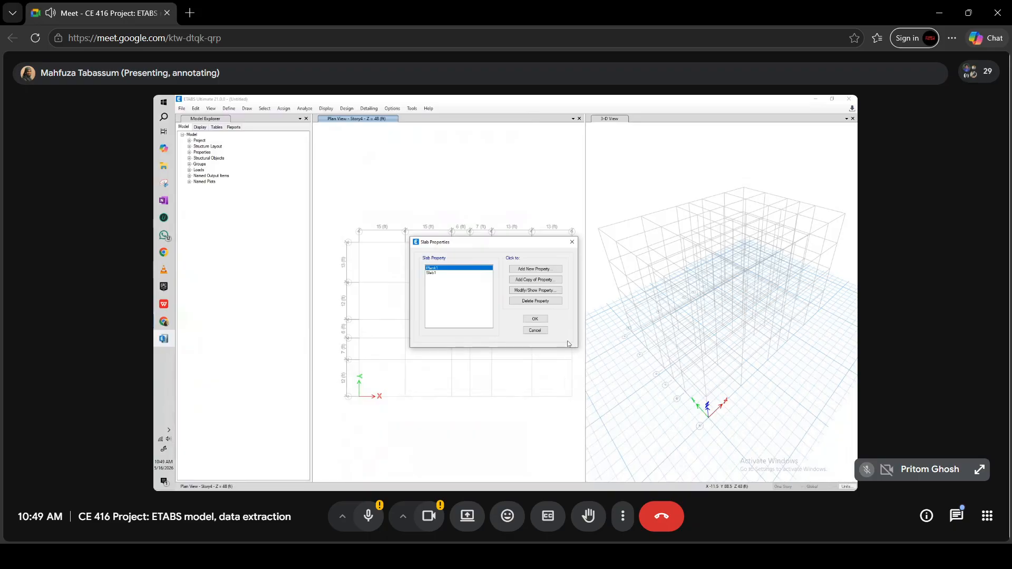
pyautogui.click(431, 273)
pyautogui.click(531, 290)
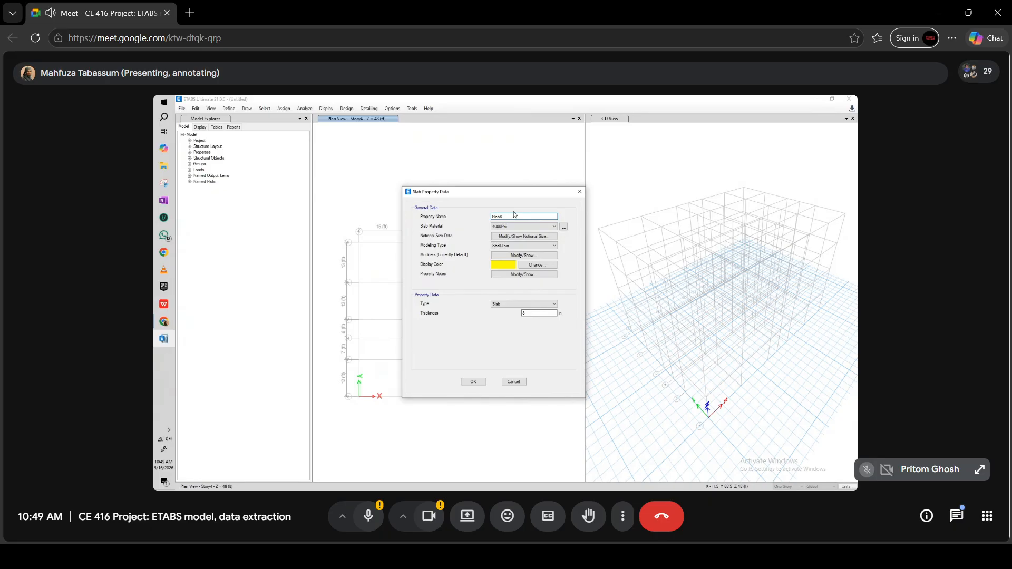
pyautogui.press('Tab')
pyautogui.write('8')
pyautogui.click(473, 381)
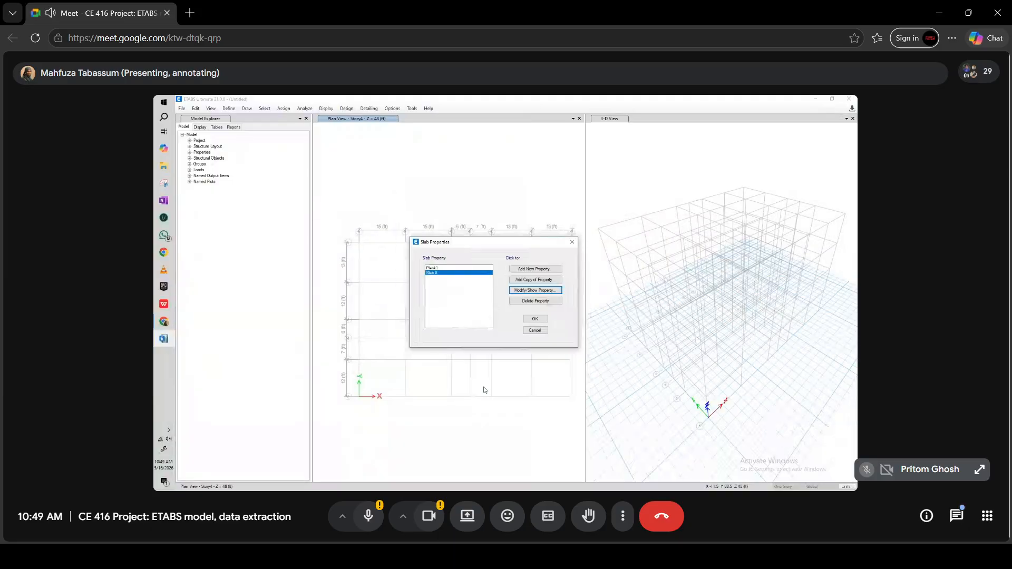
# - Check the thickness of the Slab 8 property and accept the slab property definitions
pyautogui.click(532, 282)
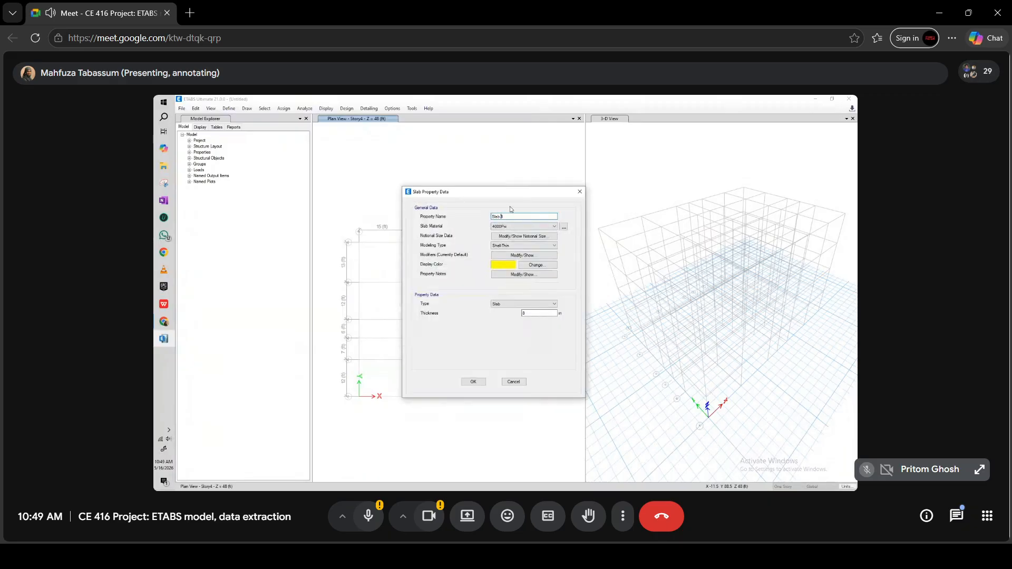
pyautogui.doubleClick(524, 314)
pyautogui.click(474, 382)
pyautogui.click(534, 318)
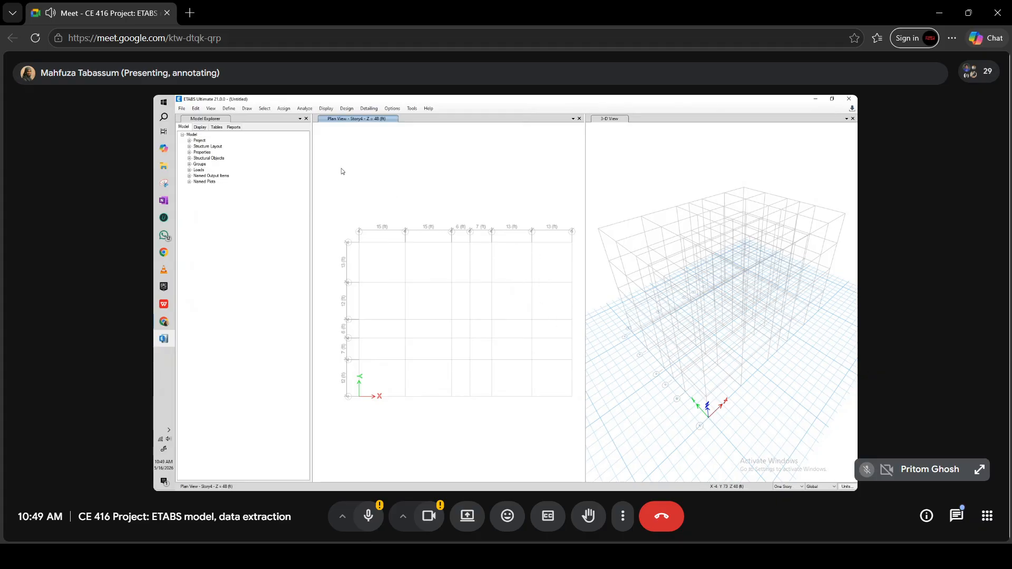
# - Close the Model Explorer and quick-add one story on top of the four existing ones in the story and grid system data
pyautogui.click(305, 119)
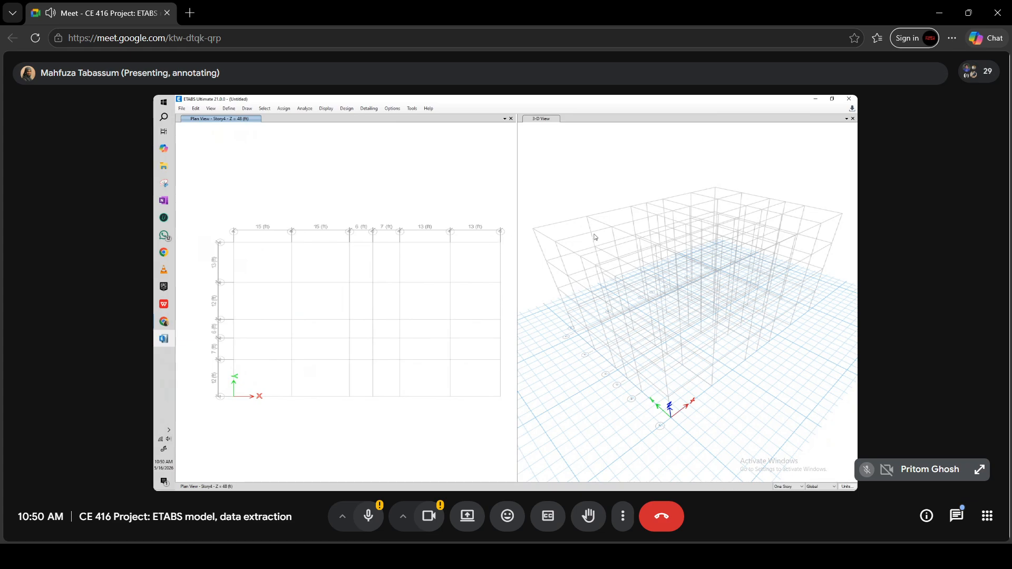
pyautogui.scroll(4, 599, 219)
pyautogui.scroll(-4, 620, 249)
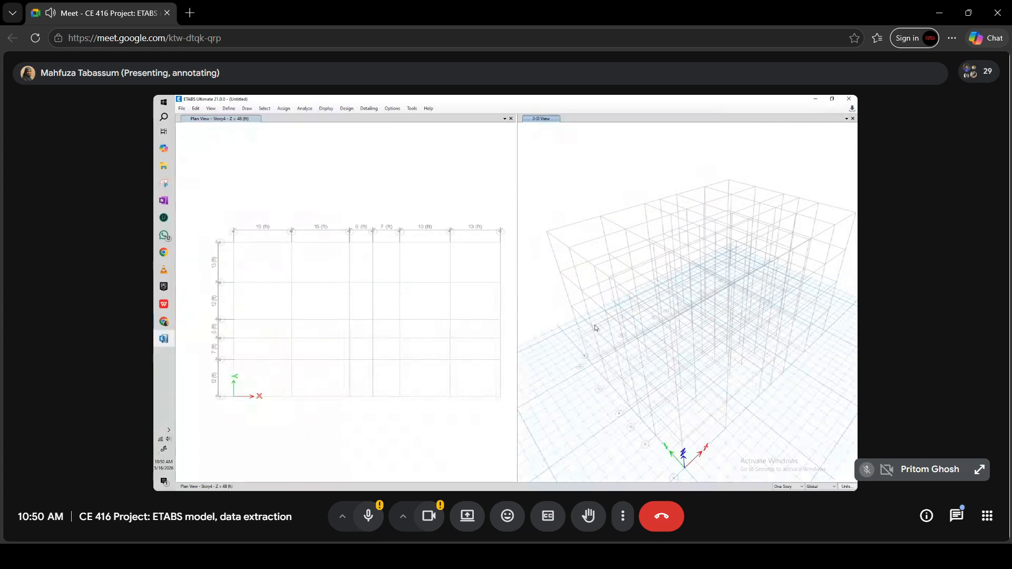
pyautogui.rightClick(585, 203)
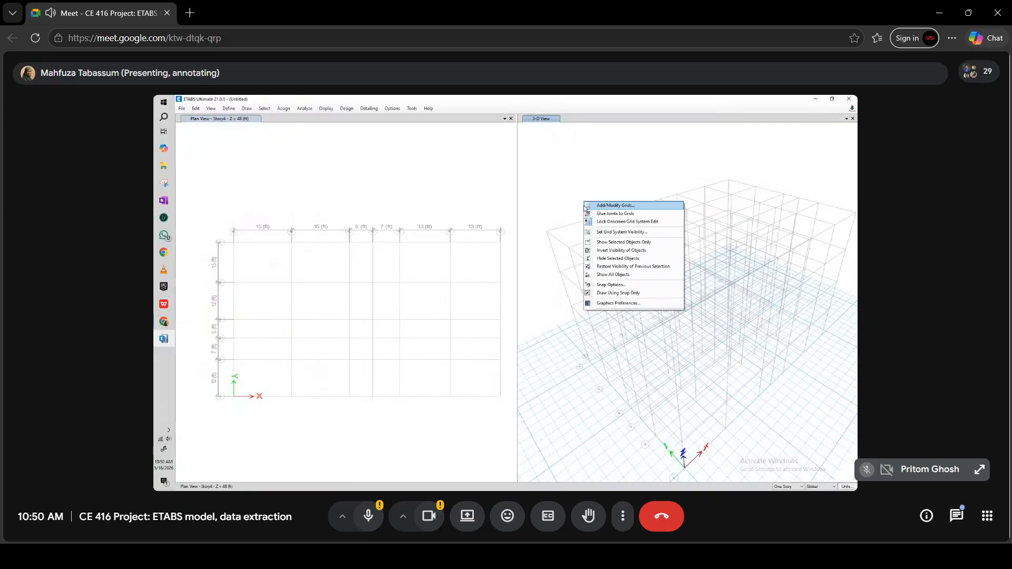
pyautogui.click(614, 206)
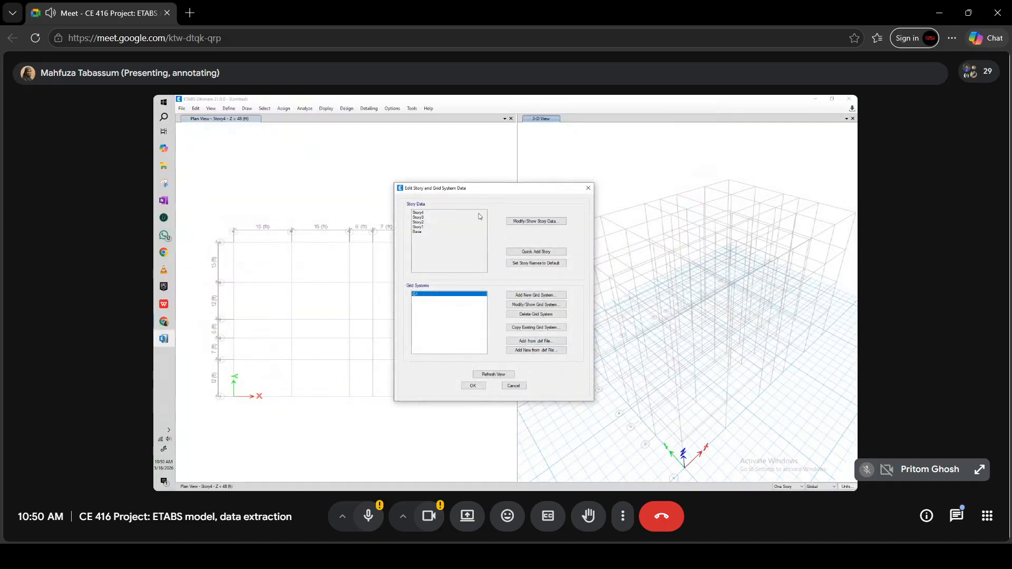
pyautogui.click(536, 221)
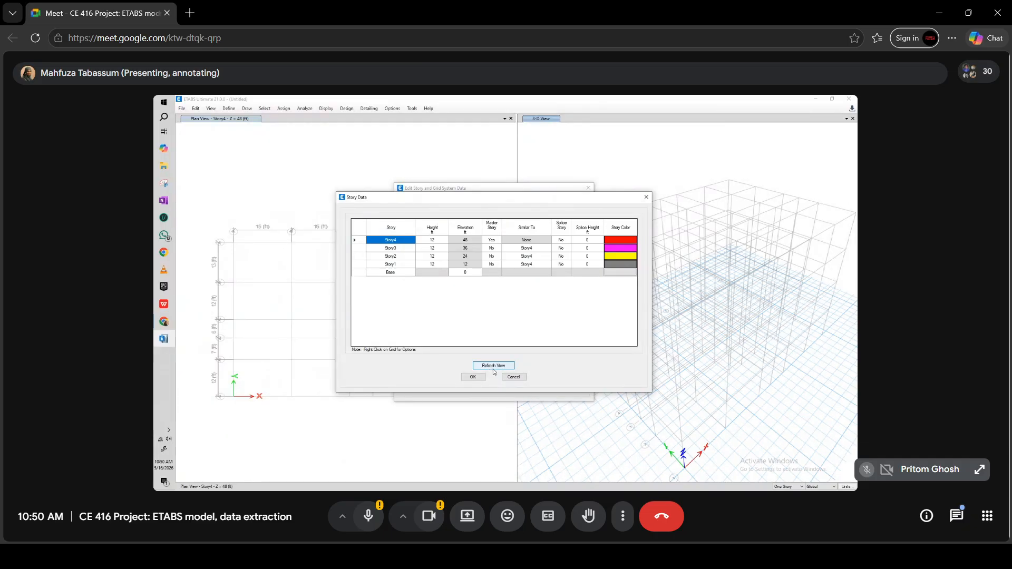
pyautogui.click(514, 377)
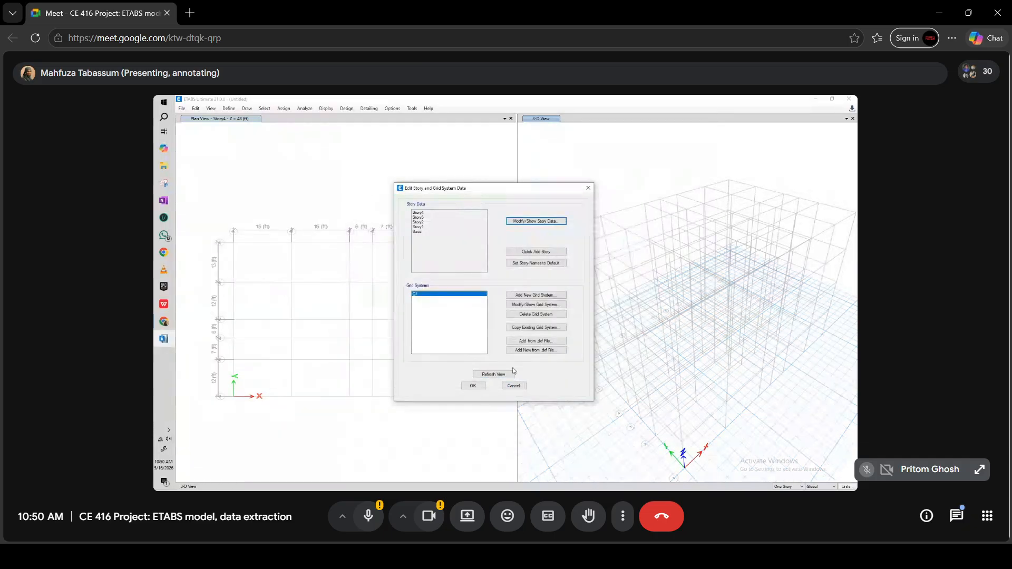
pyautogui.click(538, 252)
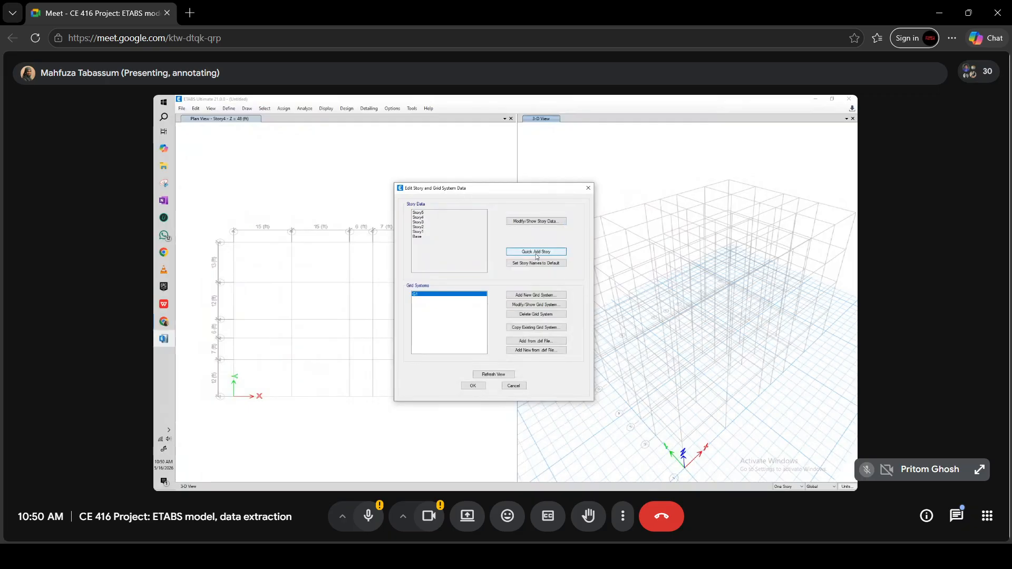
# - Set the height of Story1 to 6 ft and of Story5 to 10 ft in the story data table
pyautogui.click(536, 221)
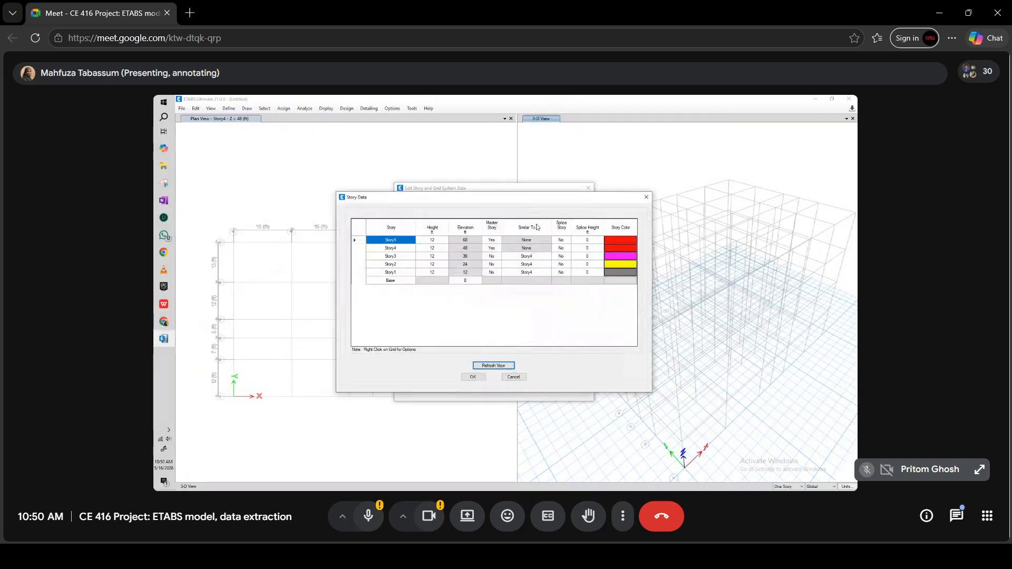
pyautogui.click(431, 271)
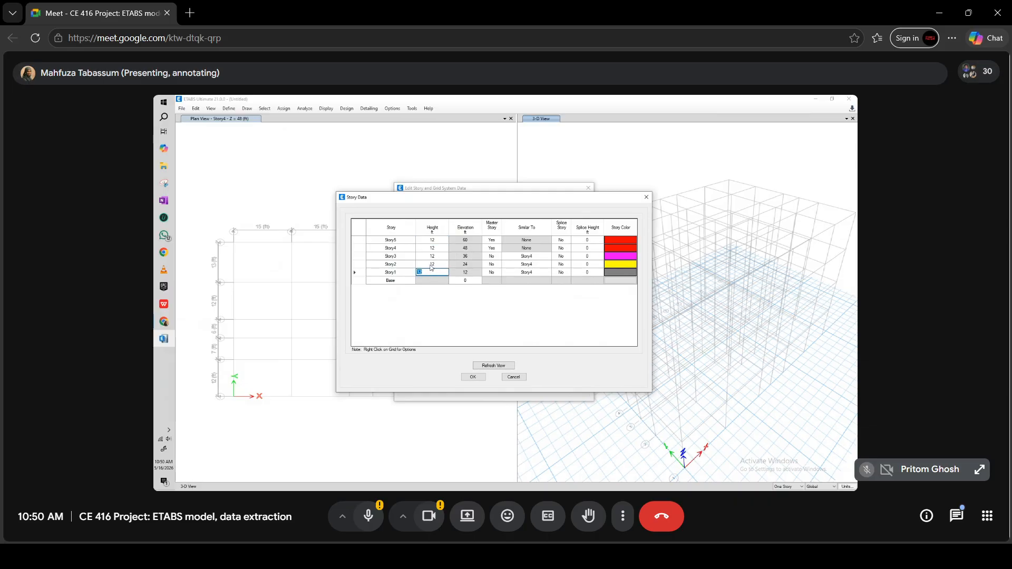
pyautogui.write('6')
pyautogui.click(426, 239)
pyautogui.write('10')
pyautogui.press('Return')
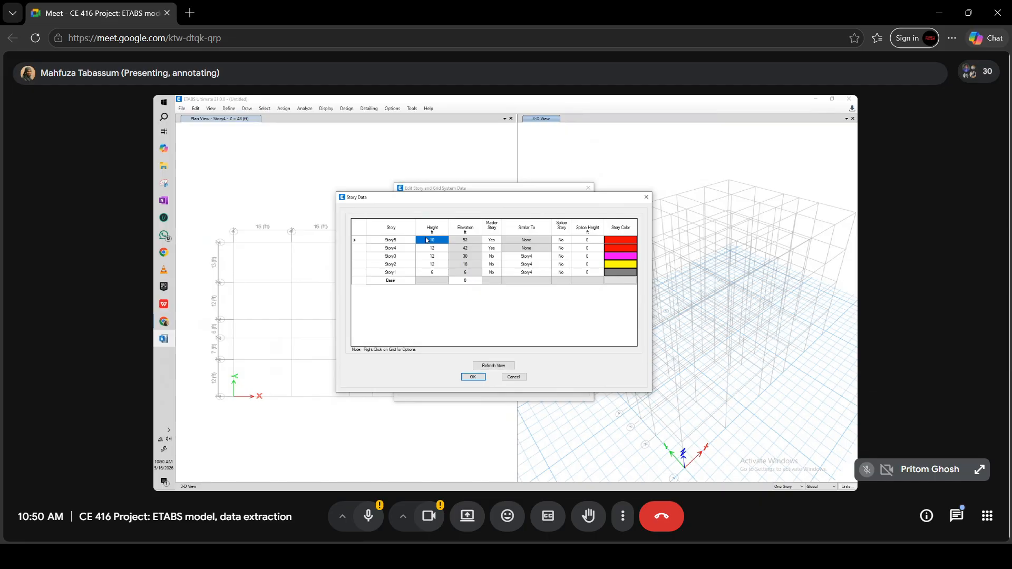
# - Set the heights of Story4, Story3 and Story2 to 10 ft each
pyautogui.click(434, 248)
pyautogui.write('12')
pyautogui.click(439, 256)
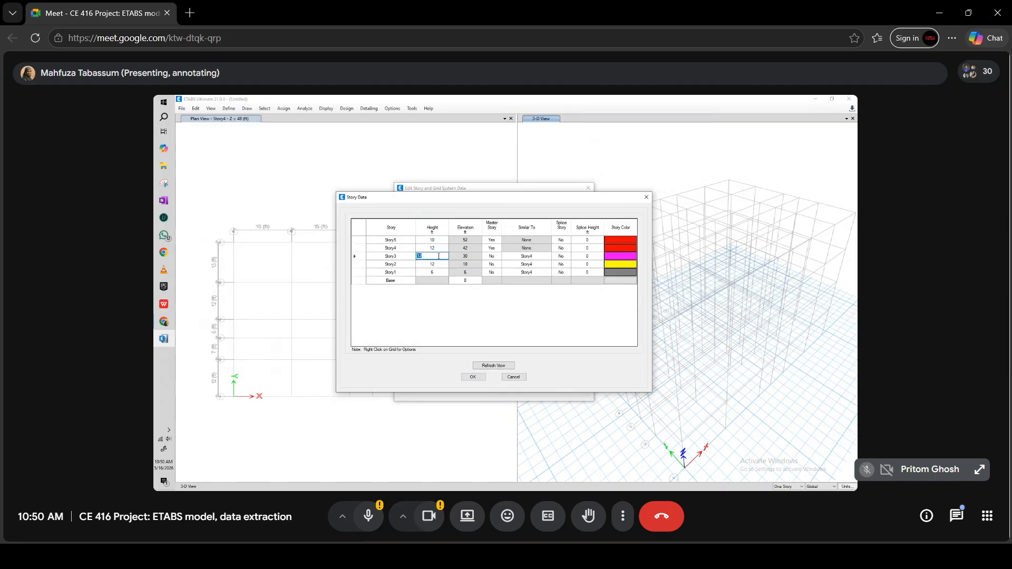
pyautogui.write('10')
pyautogui.click(439, 264)
pyautogui.write('10')
pyautogui.click(433, 272)
pyautogui.click(465, 281)
pyautogui.click(442, 249)
pyautogui.write('10')
pyautogui.click(435, 264)
pyautogui.click(433, 240)
# - Set the Master Story option to No for Story4 and to Yes for Story1
pyautogui.click(532, 243)
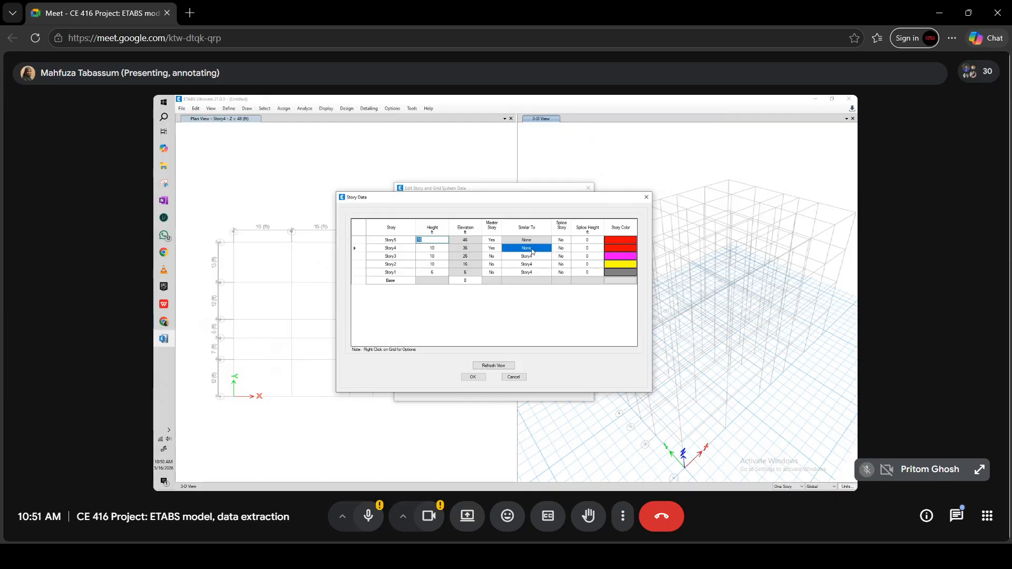
pyautogui.click(536, 248)
pyautogui.click(492, 248)
pyautogui.click(499, 247)
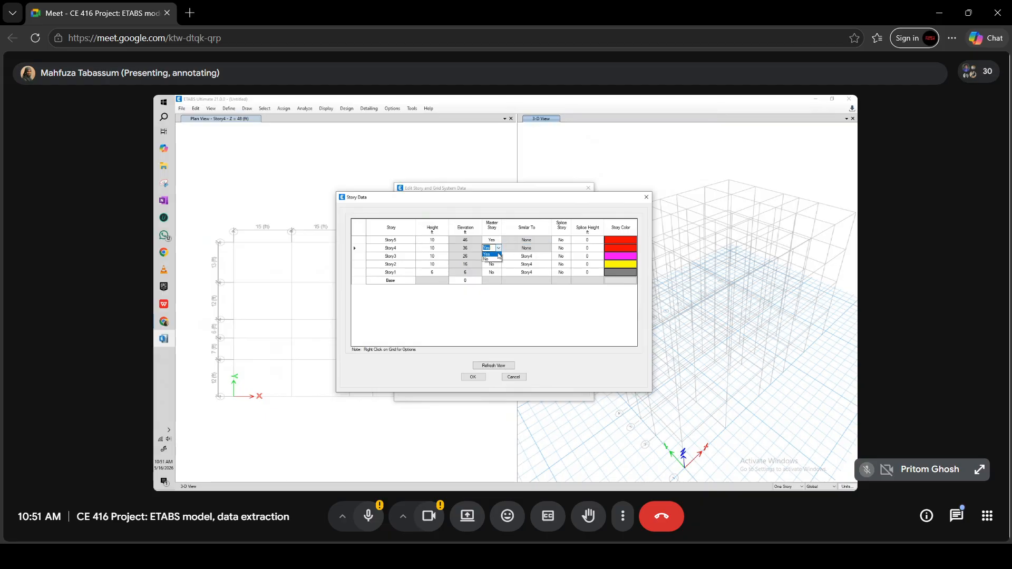
pyautogui.click(498, 261)
pyautogui.click(497, 272)
pyautogui.click(498, 273)
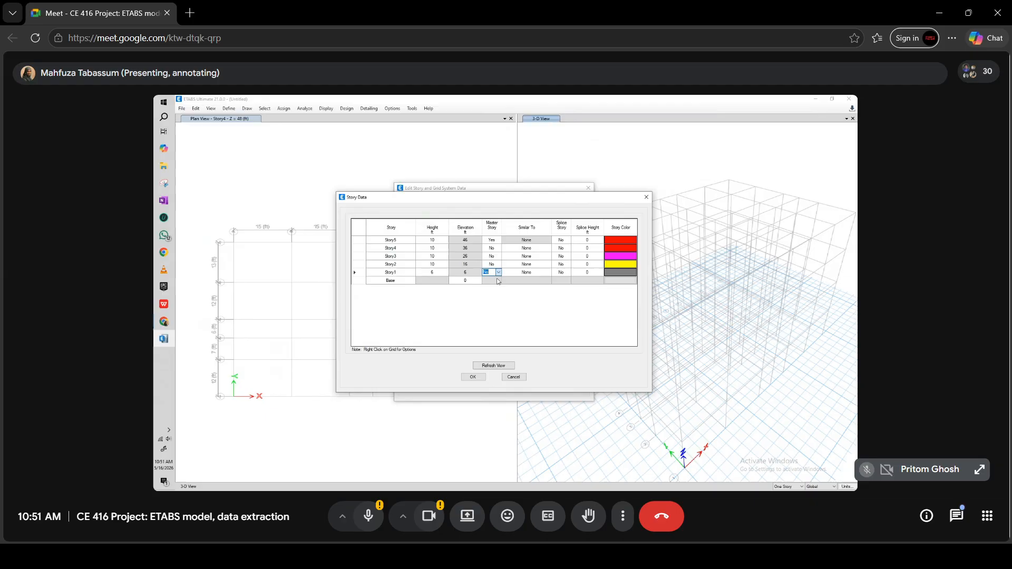
pyautogui.click(497, 279)
# - Rename Story1 as GF, Story2 as Story1 and Story3 as Story2
pyautogui.click(400, 273)
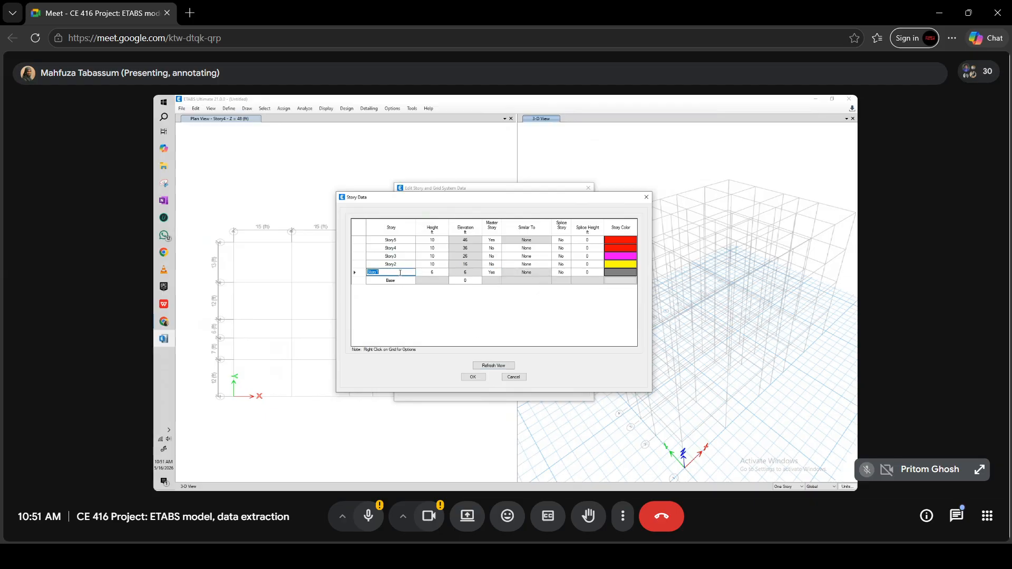
pyautogui.write('GF')
pyautogui.click(398, 264)
pyautogui.press('Right')
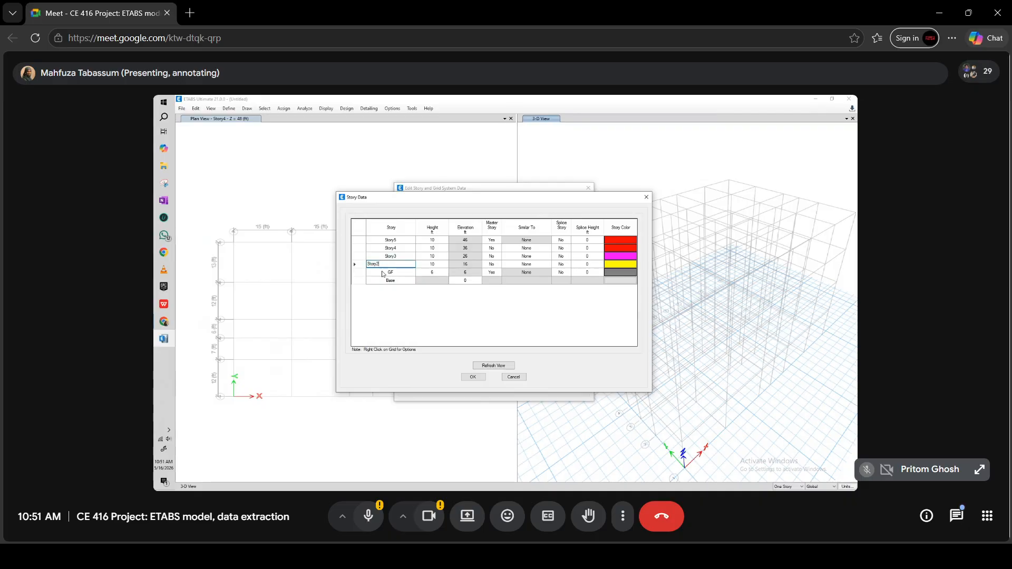
pyautogui.click(398, 256)
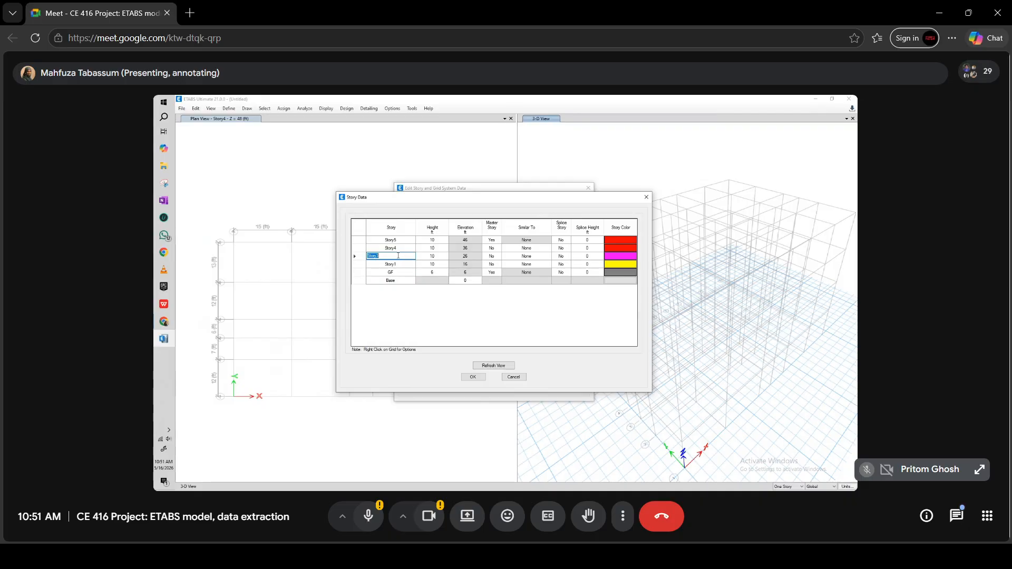
pyautogui.press('Right')
pyautogui.write('2')
# - Rename Story4 as Story3 and accept the story data
pyautogui.click(399, 249)
pyautogui.press('Right')
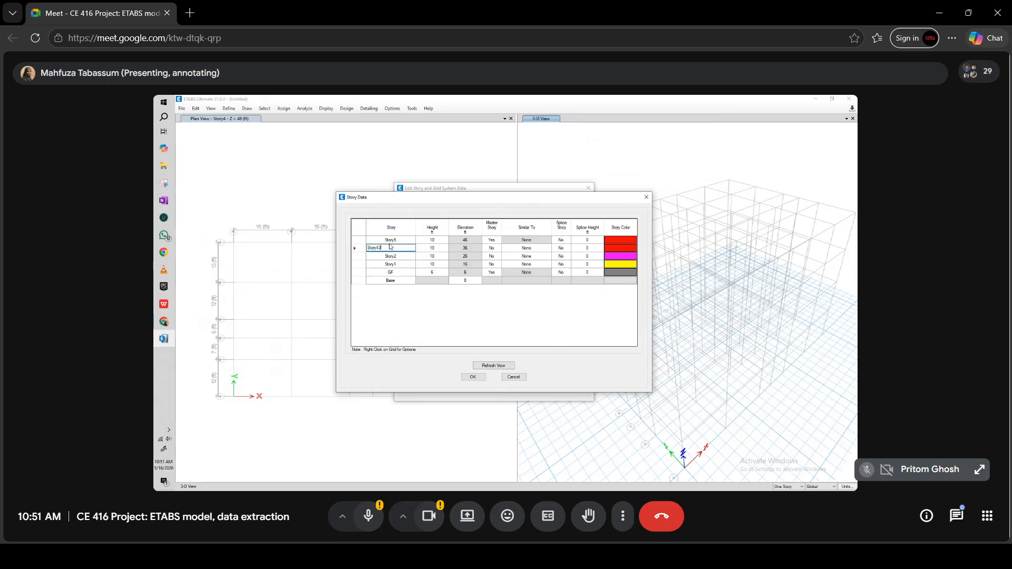
pyautogui.write('3')
pyautogui.click(400, 240)
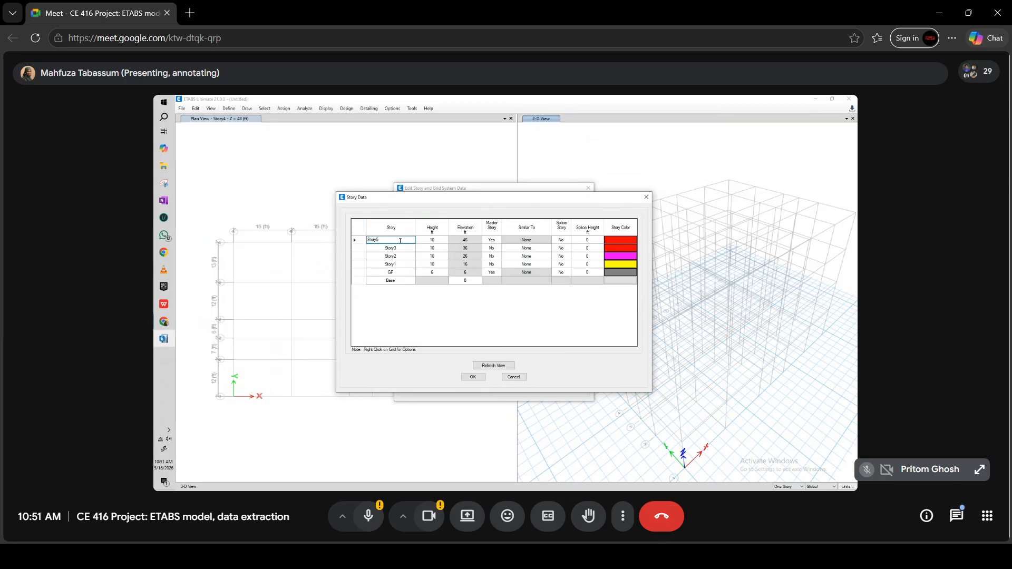
pyautogui.click(473, 377)
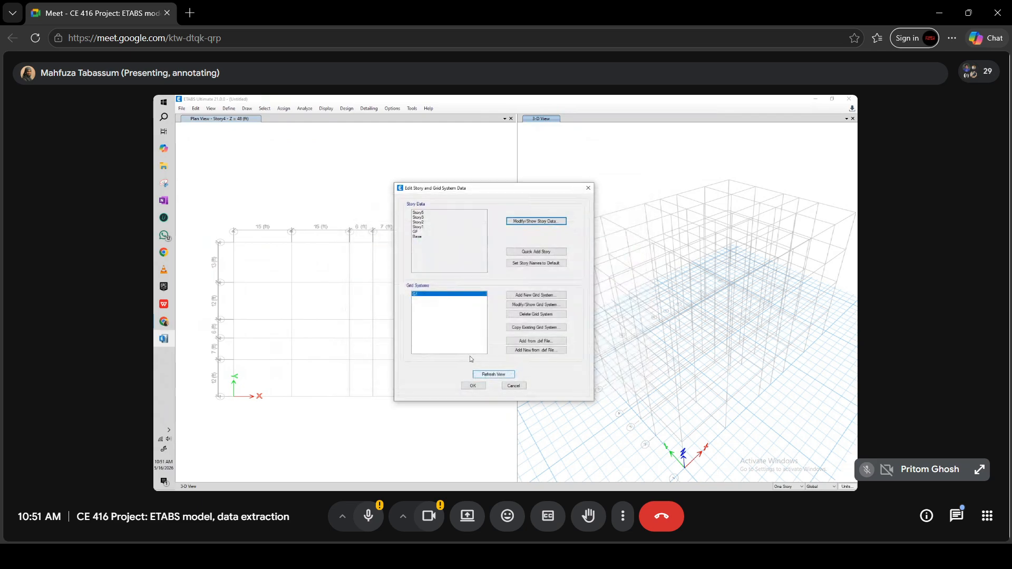
# - Quick-add another story above Story5 and rename it Roof in the story data table
pyautogui.click(426, 219)
pyautogui.click(550, 253)
pyautogui.click(512, 221)
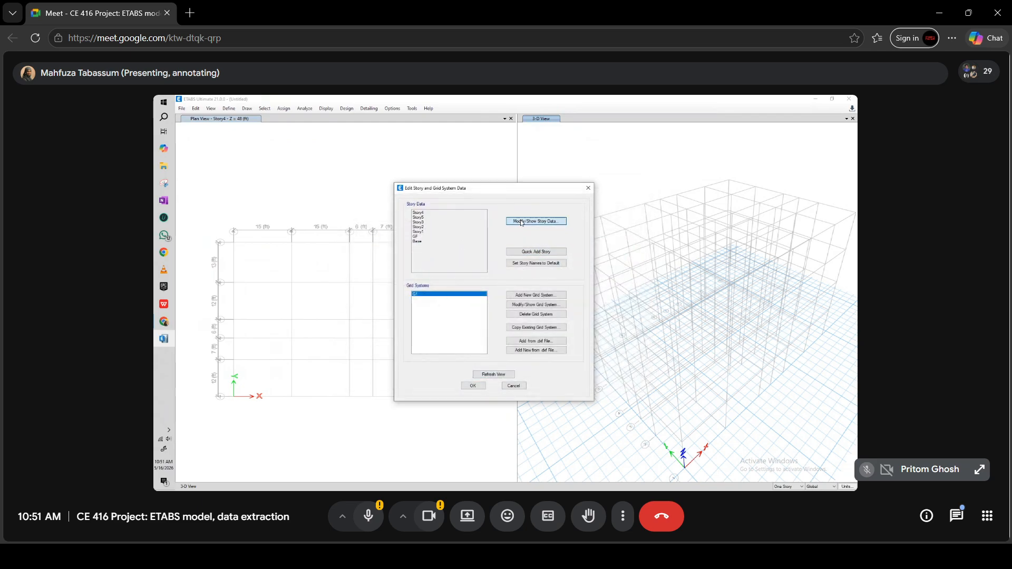
pyautogui.click(403, 242)
pyautogui.click(403, 240)
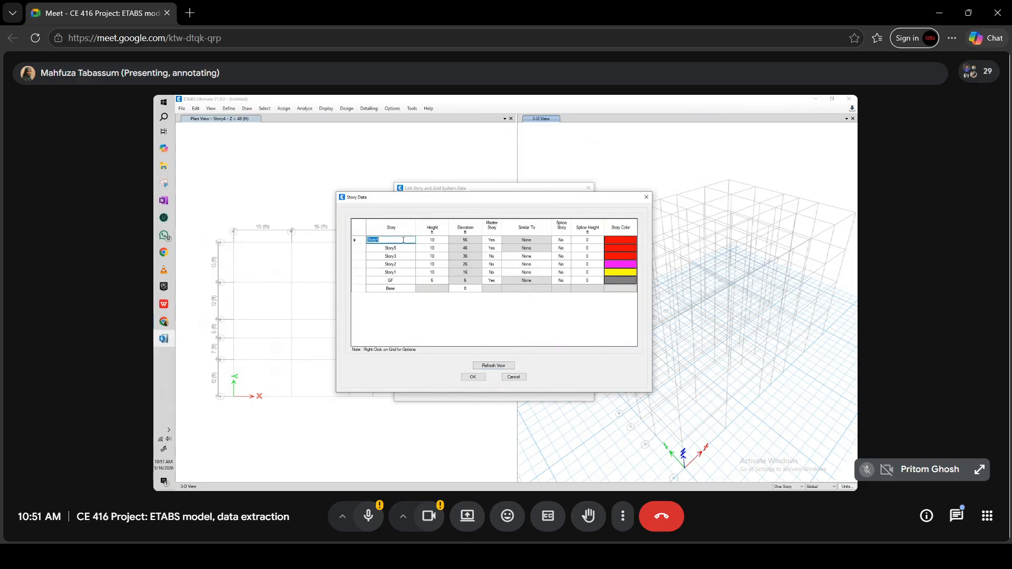
pyautogui.click(403, 241)
pyautogui.press('BackSpace')
pyautogui.press('BackSpace')
pyautogui.press('BackSpace')
pyautogui.write('Fo')
# - Rename Story5 as Story4, then accept the story data and the grid system settings
pyautogui.doubleClick(398, 248)
pyautogui.write('4')
pyautogui.click(399, 256)
pyautogui.click(474, 377)
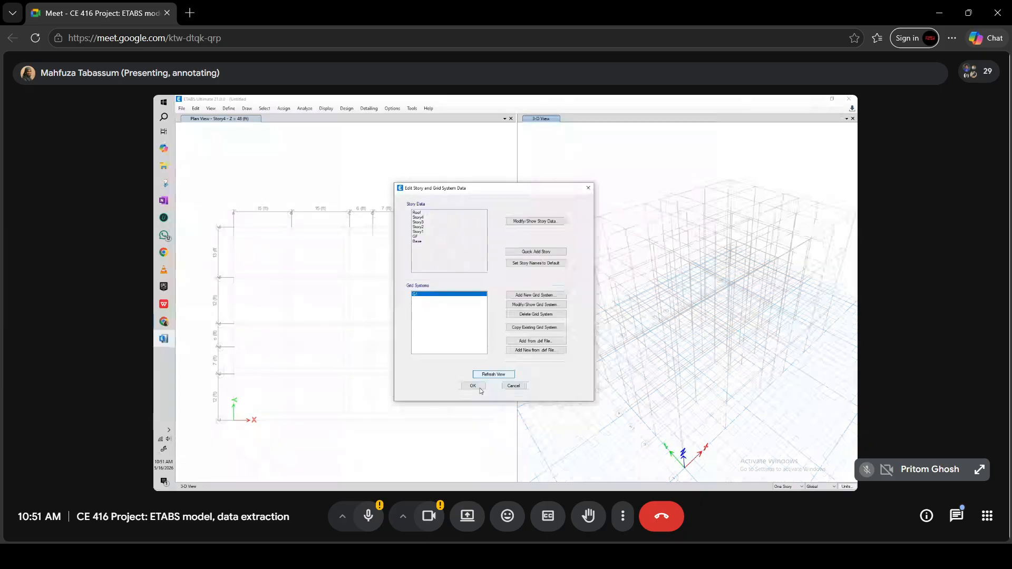
pyautogui.click(473, 386)
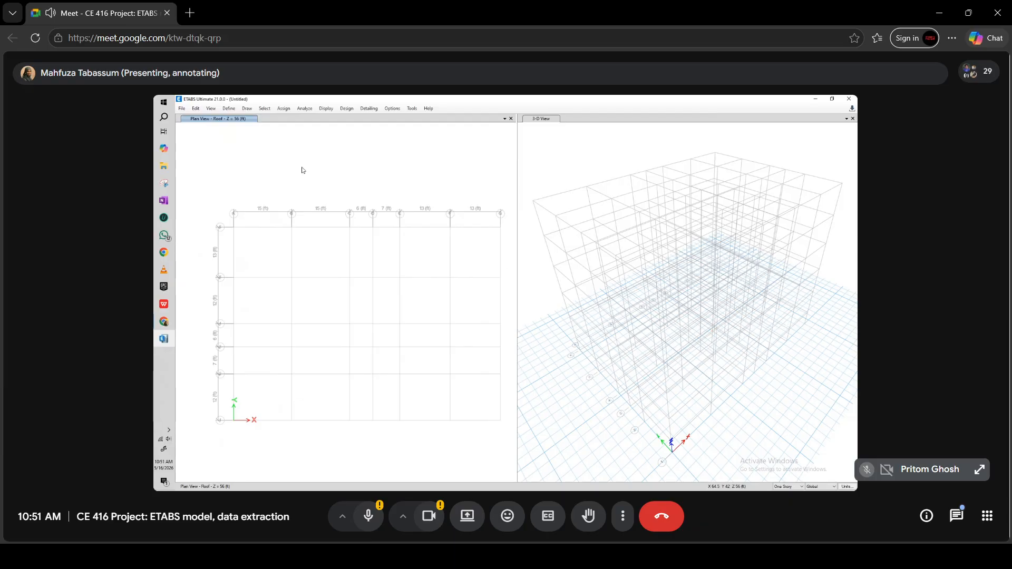
pyautogui.click(181, 109)
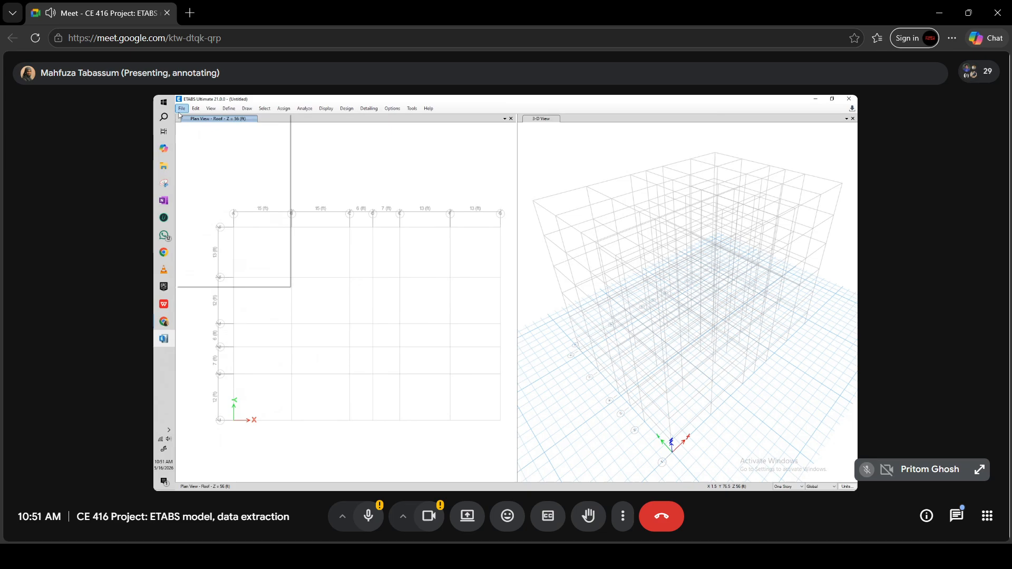
pyautogui.click(210, 109)
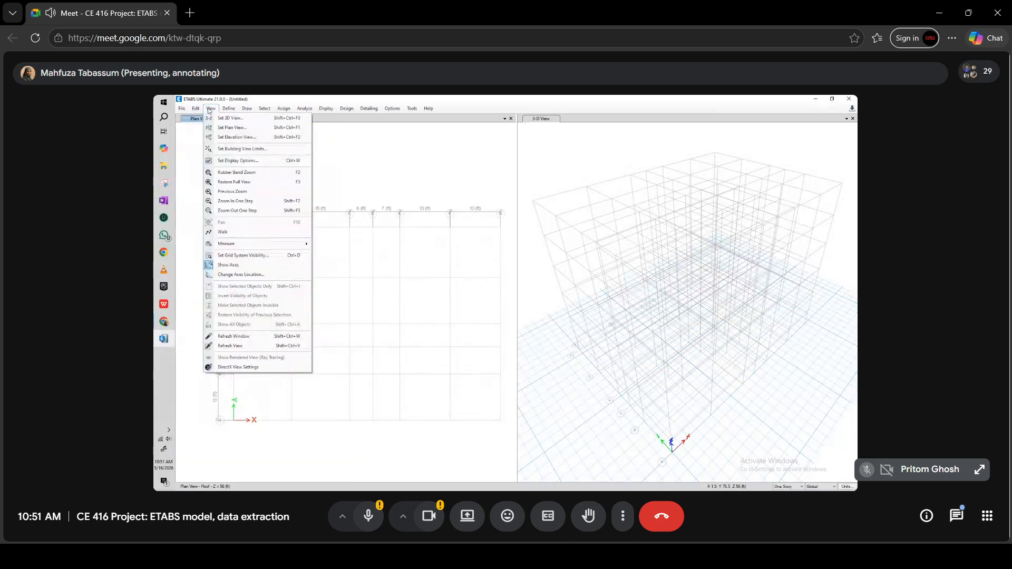
pyautogui.click(210, 109)
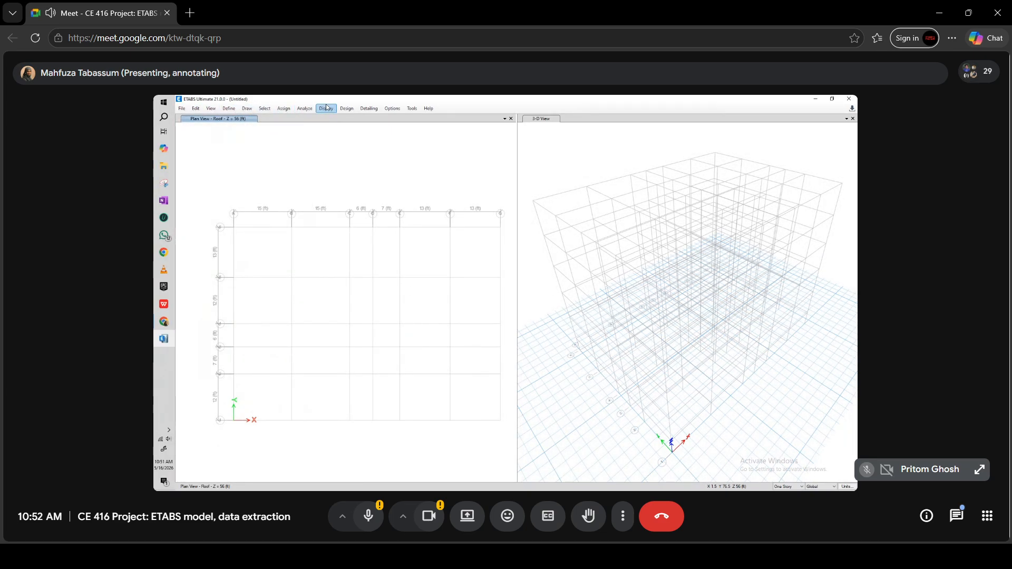
pyautogui.click(211, 109)
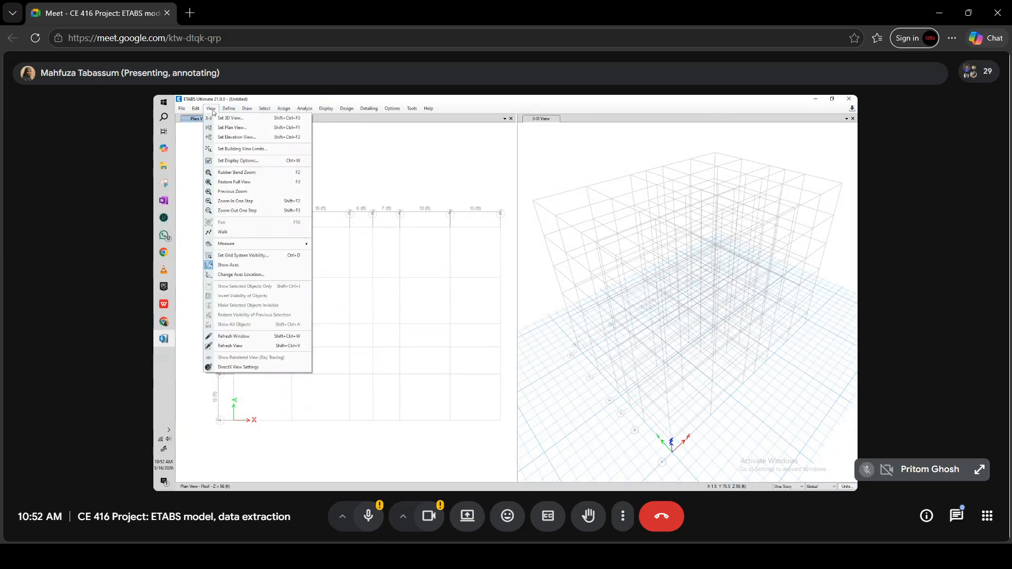
pyautogui.moveTo(352, 110)
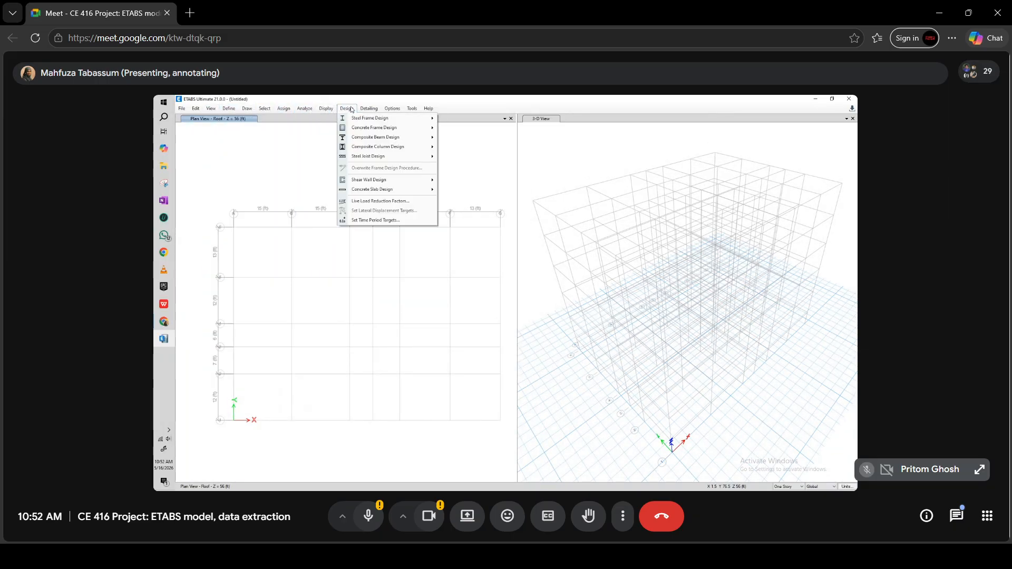
pyautogui.click(532, 105)
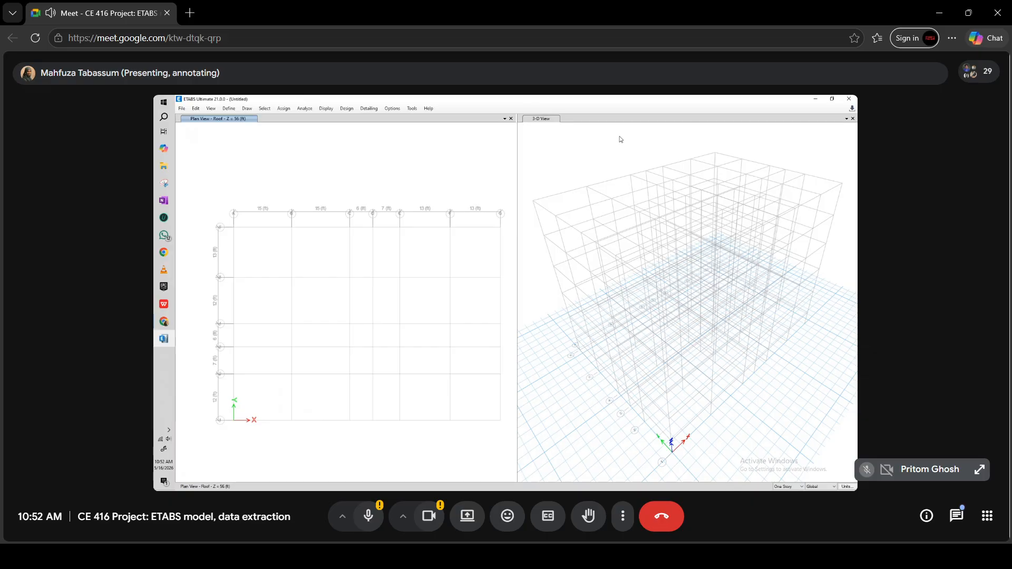
pyautogui.moveTo(155, 323)
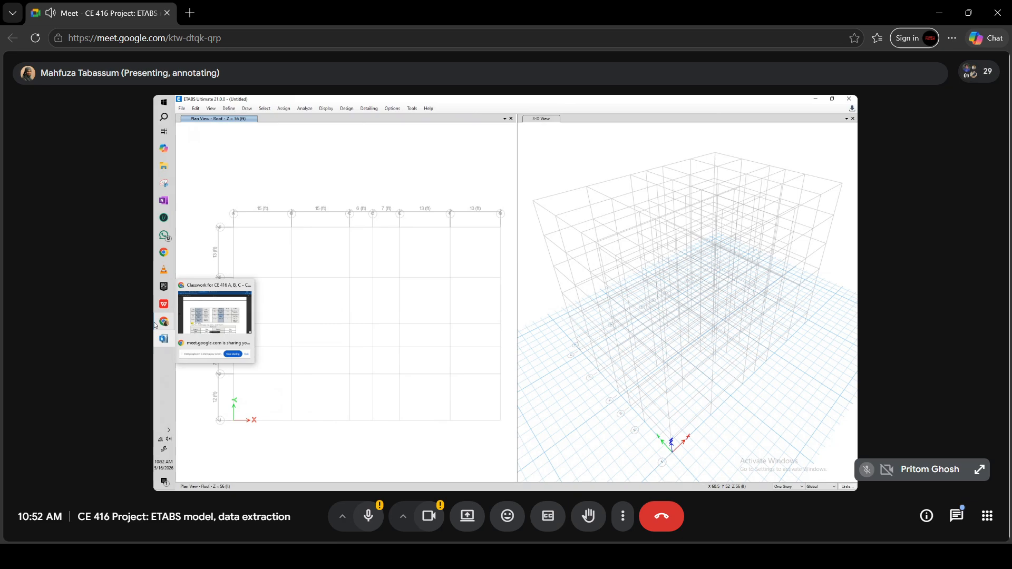
# - Set Story4's master story option to No in the story data table, then accept the story and grid system settings
pyautogui.rightClick(559, 177)
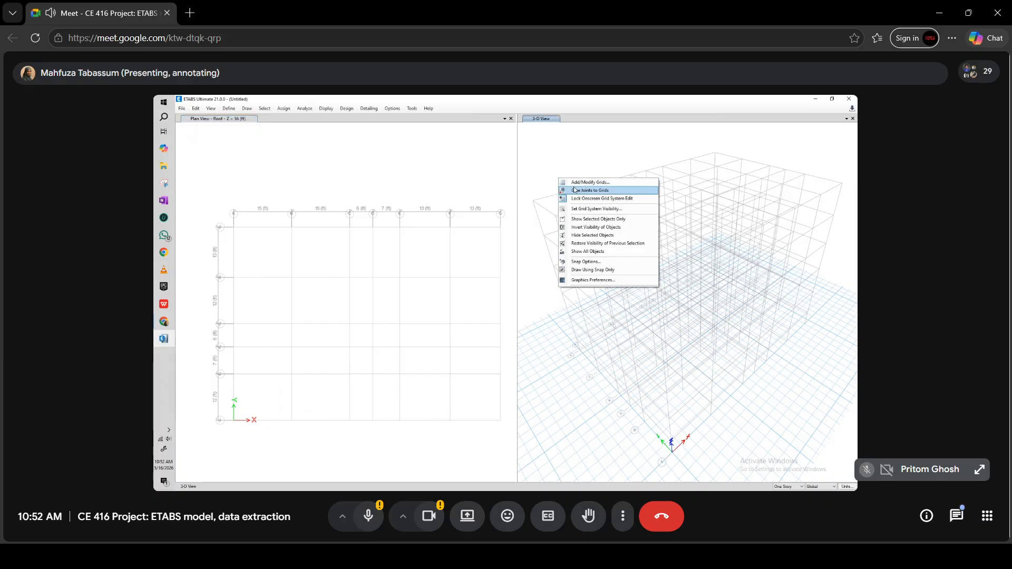
pyautogui.click(578, 182)
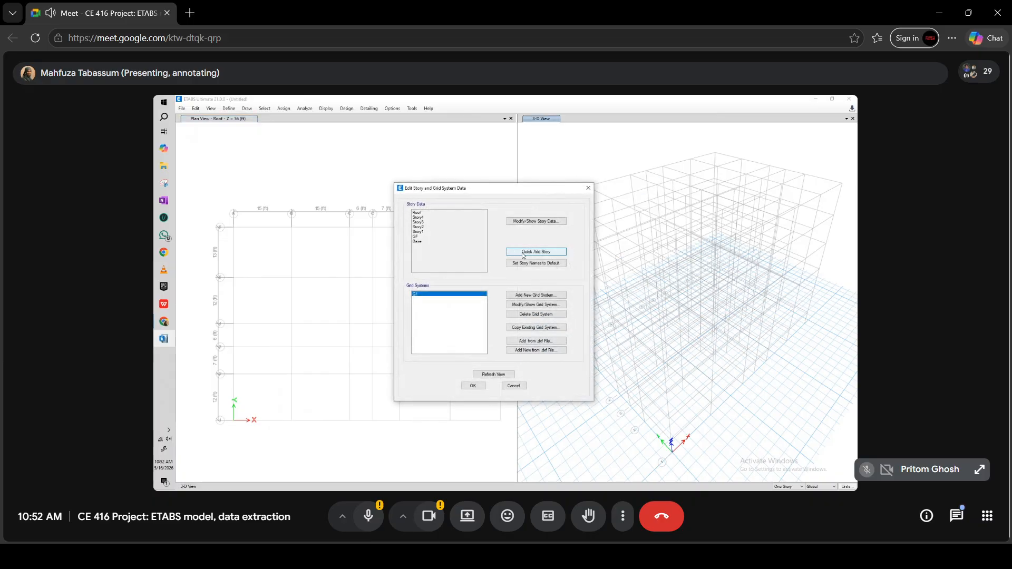
pyautogui.click(538, 221)
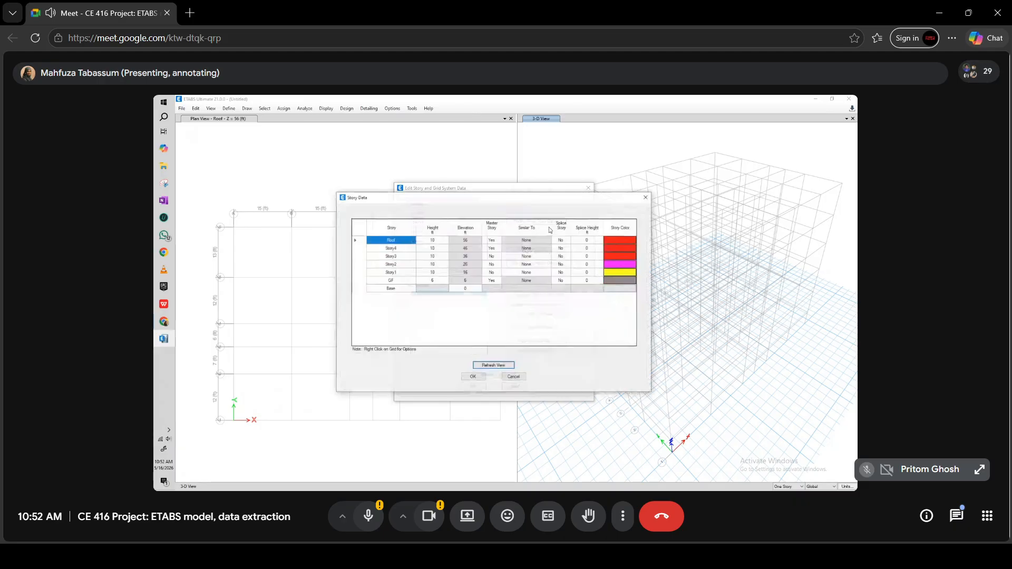
pyautogui.click(476, 249)
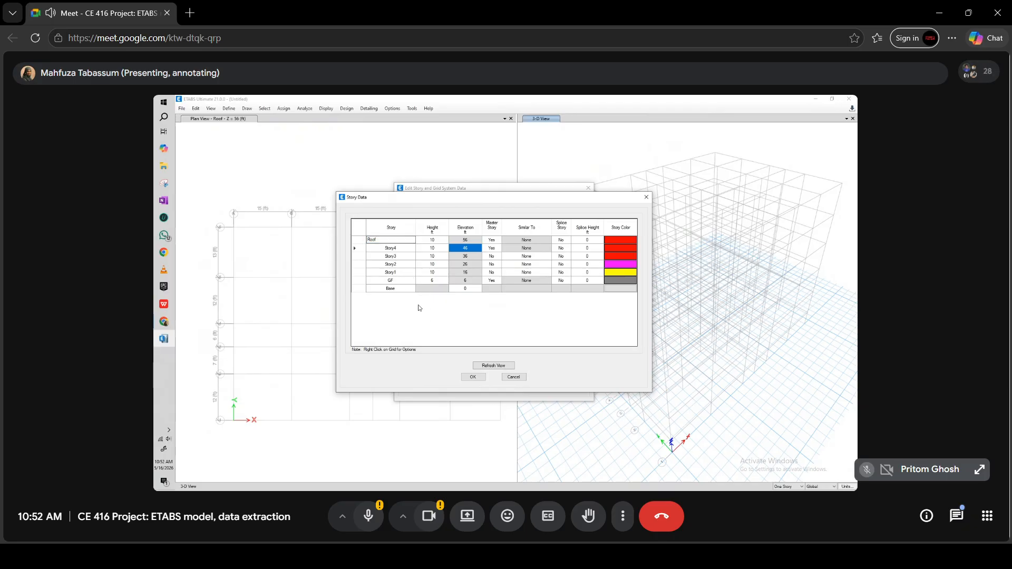
pyautogui.click(495, 249)
pyautogui.click(498, 248)
pyautogui.click(490, 262)
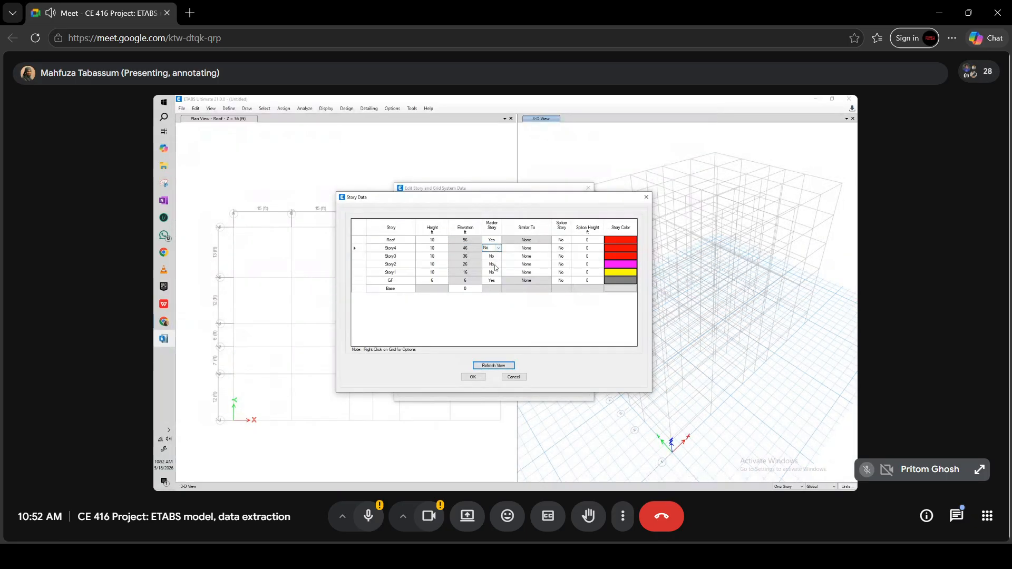
pyautogui.click(498, 248)
pyautogui.click(491, 262)
pyautogui.click(404, 241)
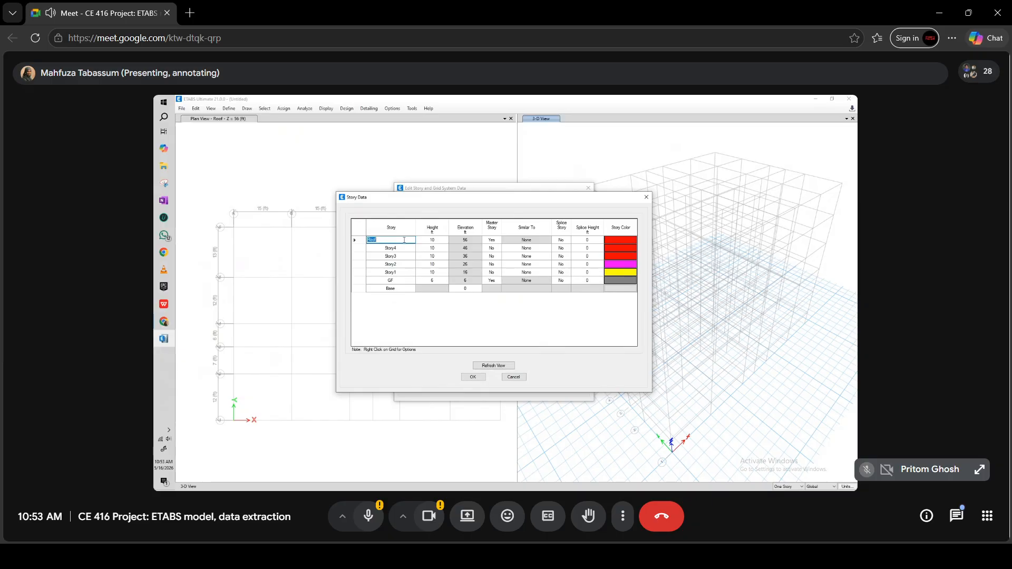
pyautogui.click(473, 378)
pyautogui.click(476, 383)
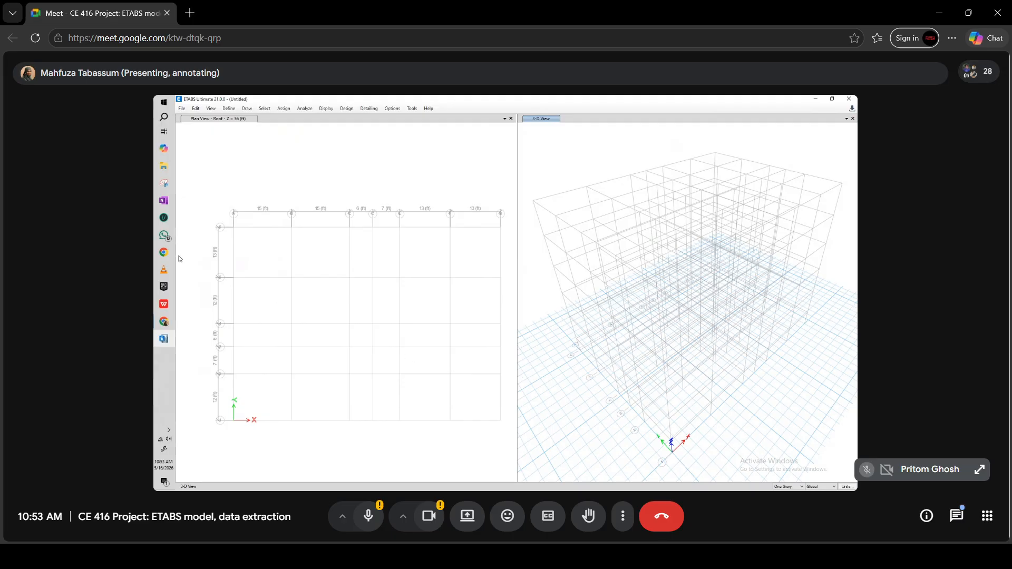
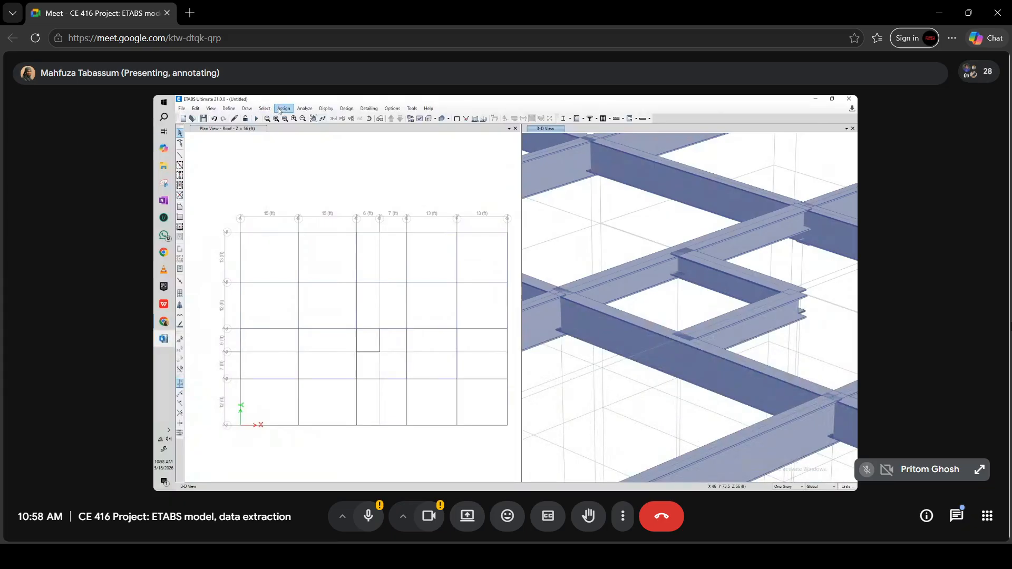
# - Try to assign the W18X50 frame section to the roof-plan beam along the upper edge of the small central opening
pyautogui.click(365, 330)
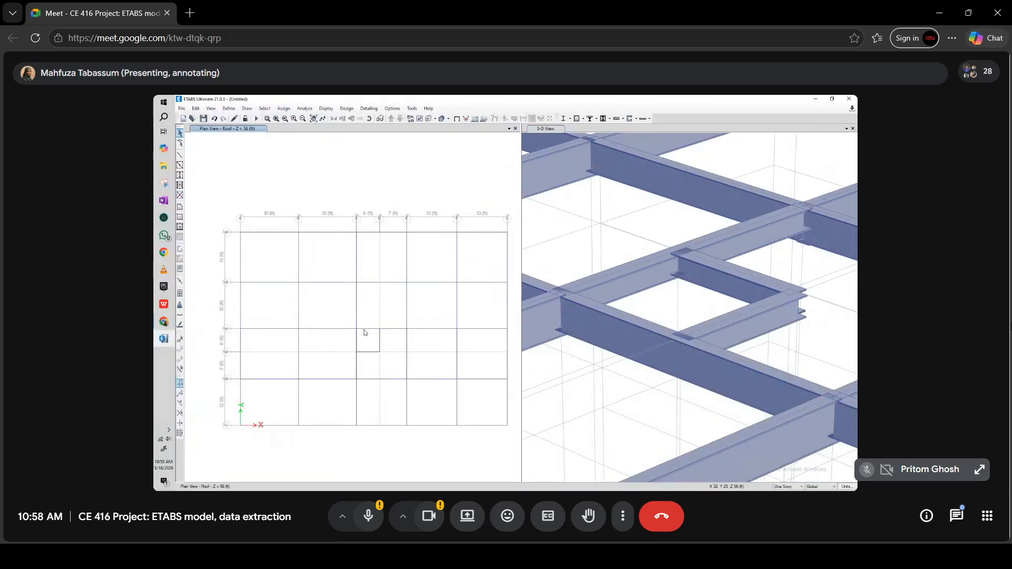
pyautogui.click(283, 108)
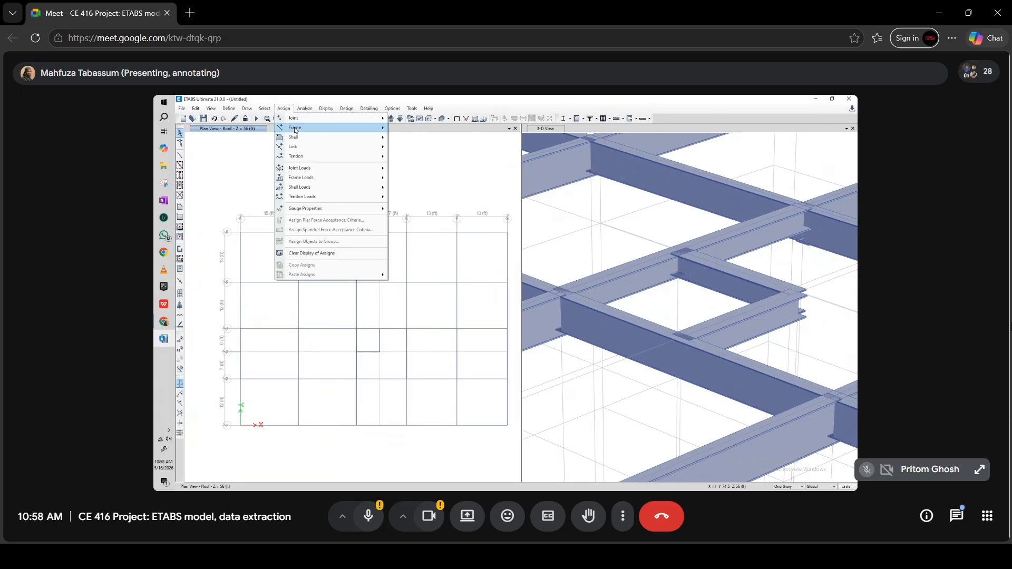
pyautogui.moveTo(317, 130)
pyautogui.click(416, 129)
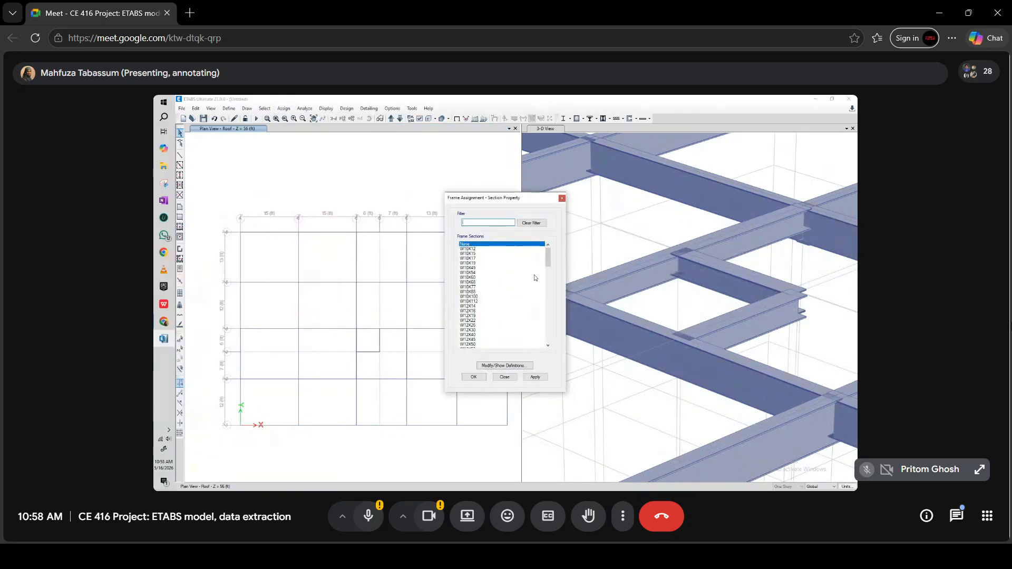
pyautogui.scroll(-3, 535, 278)
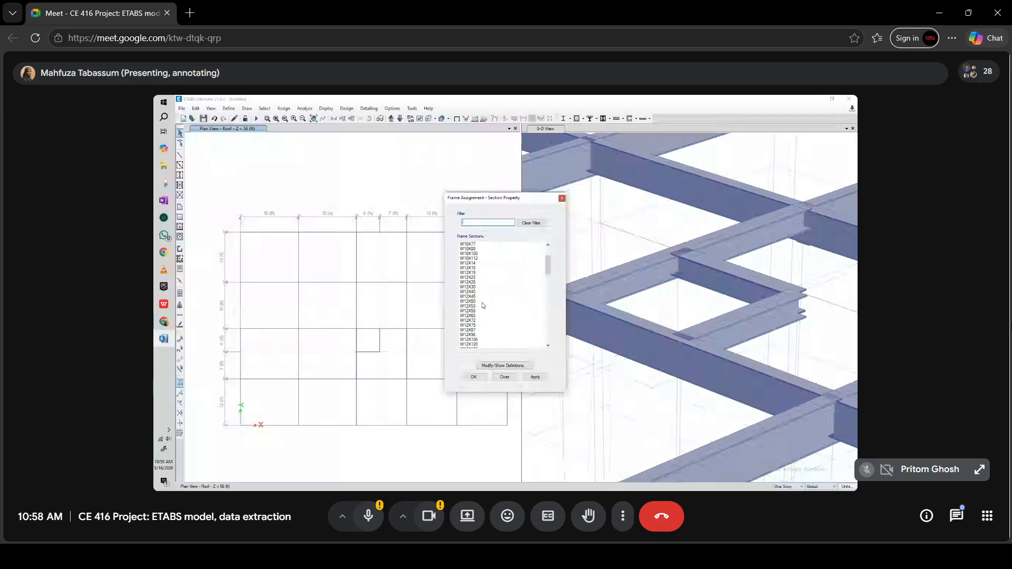
pyautogui.scroll(-6, 474, 330)
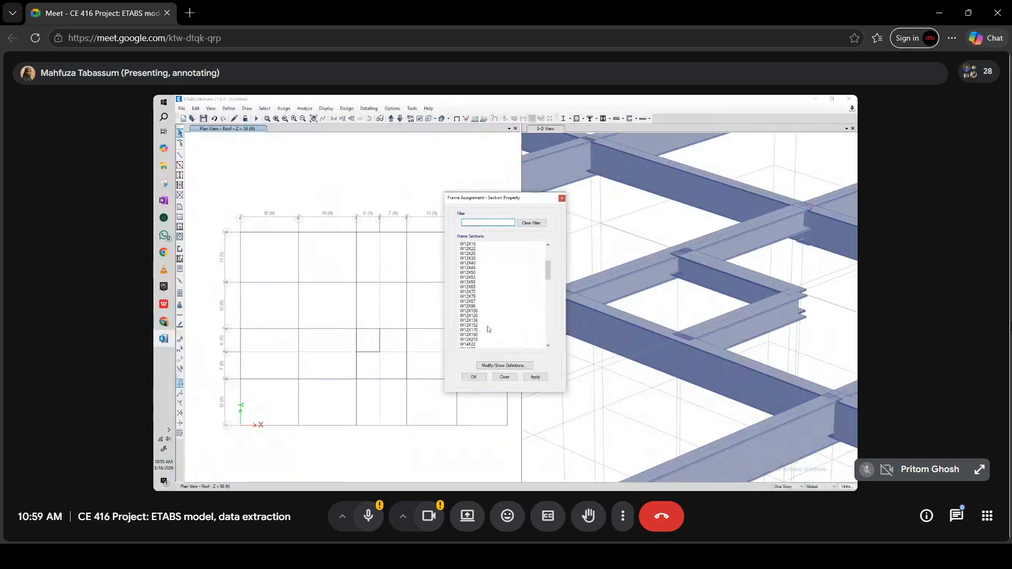
pyautogui.scroll(-6, 490, 328)
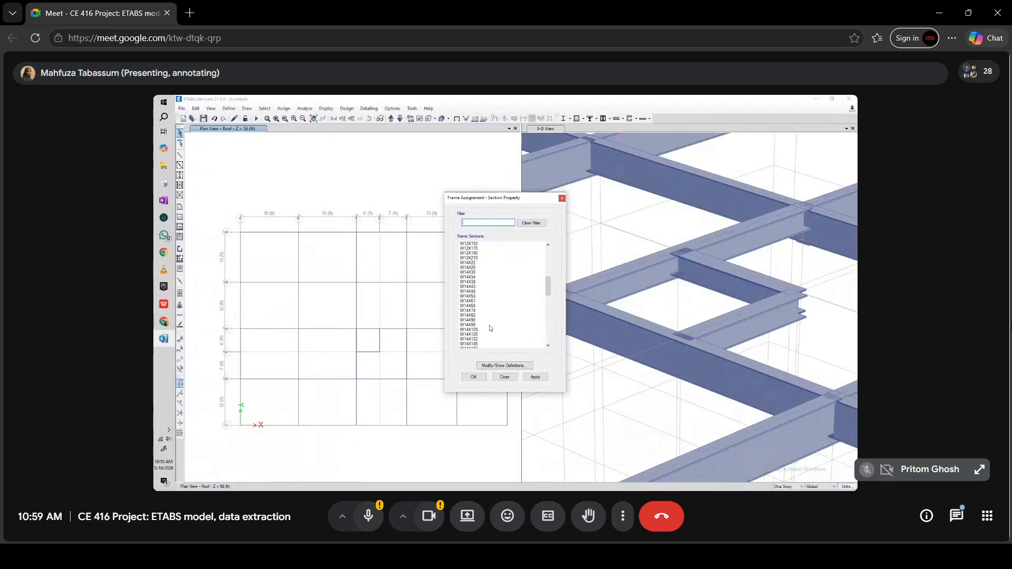
pyautogui.scroll(-1, 489, 328)
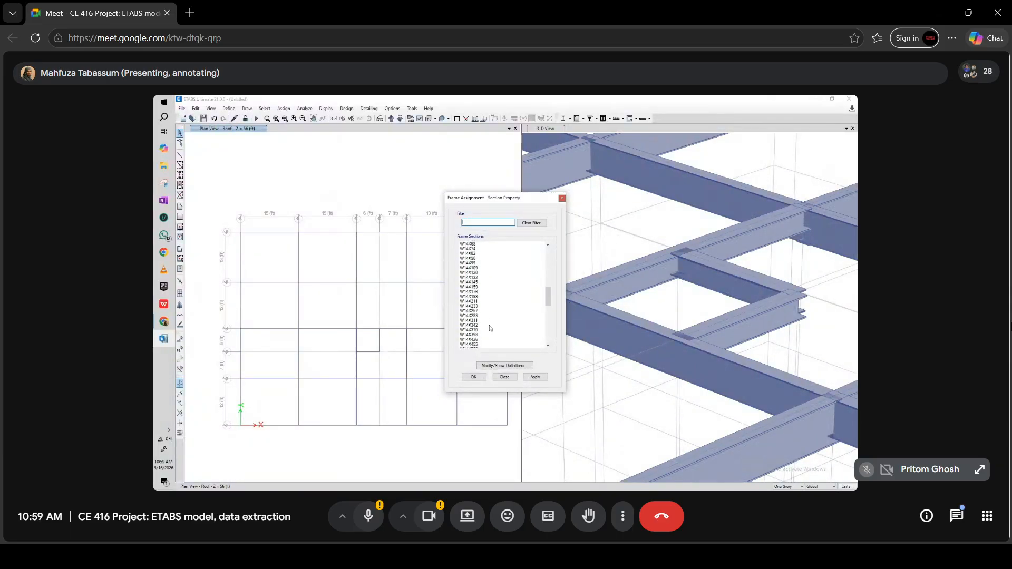
pyautogui.scroll(-5, 490, 328)
pyautogui.click(473, 325)
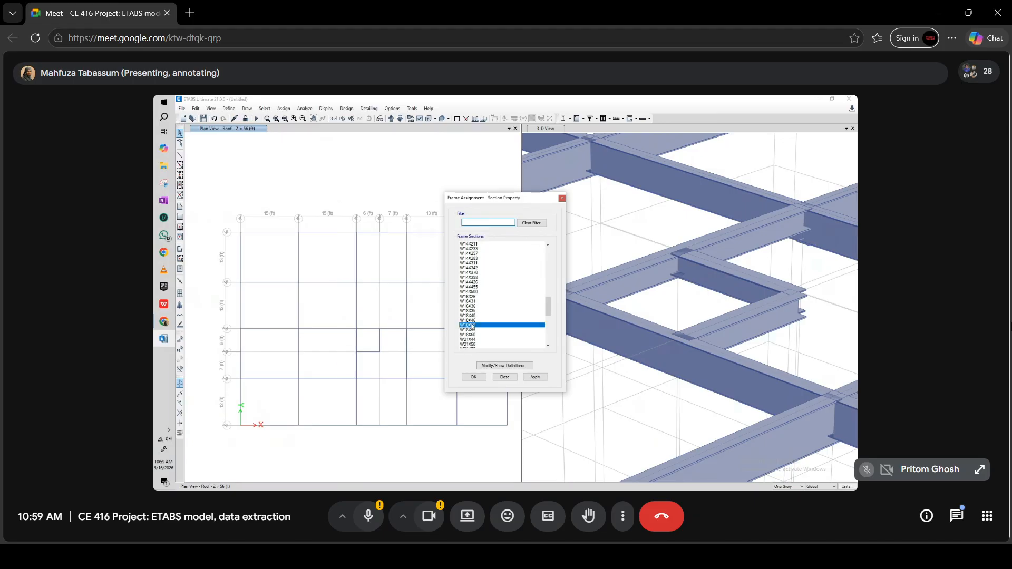
pyautogui.click(535, 377)
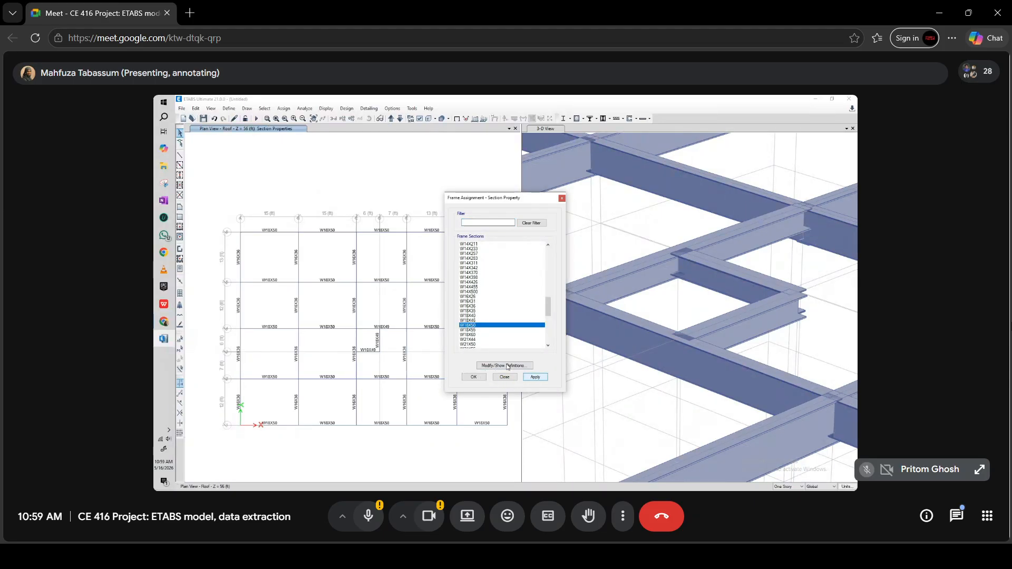
pyautogui.click(480, 377)
pyautogui.click(585, 324)
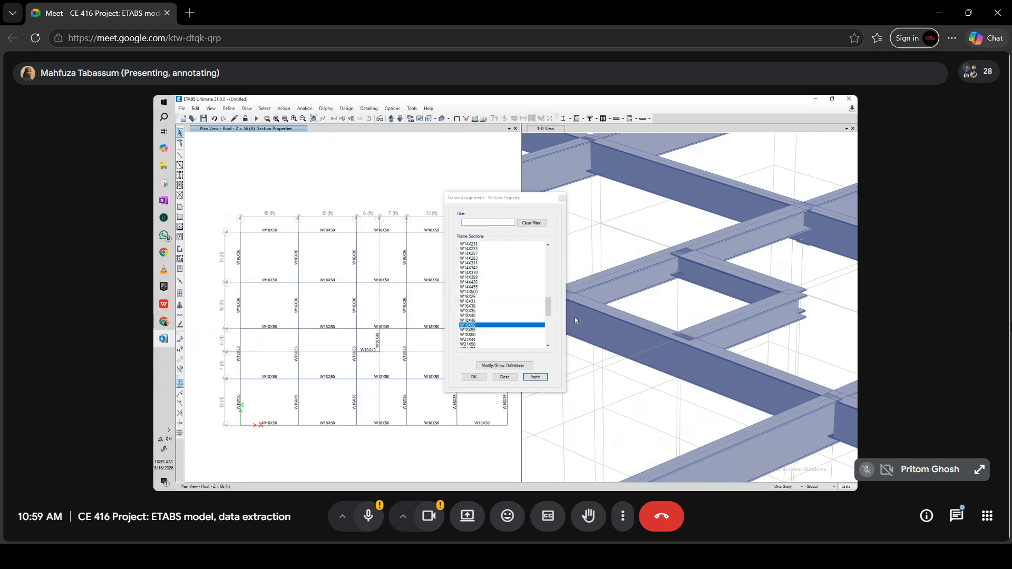
pyautogui.click(561, 198)
pyautogui.scroll(-3, 671, 275)
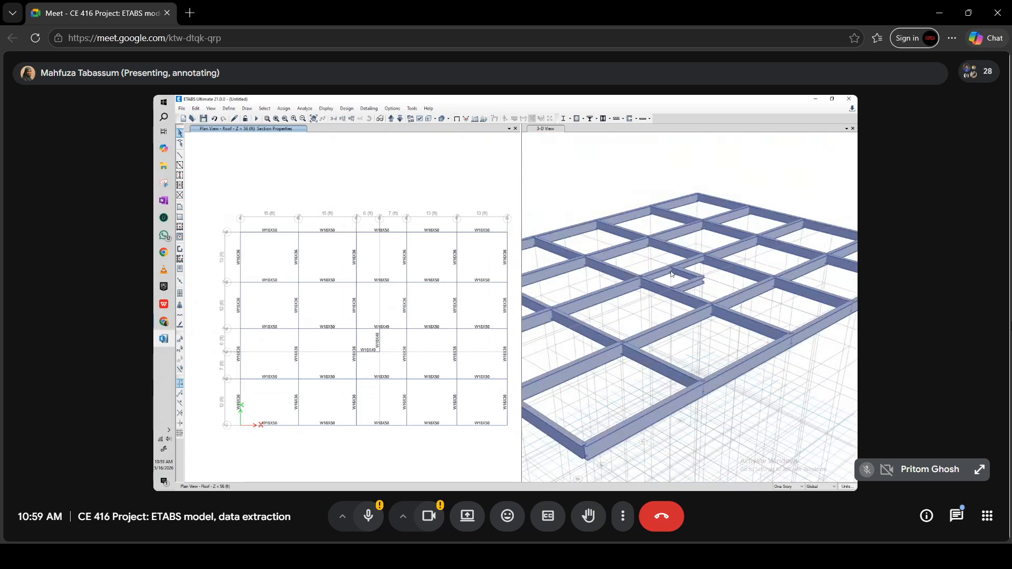
pyautogui.scroll(3, 682, 252)
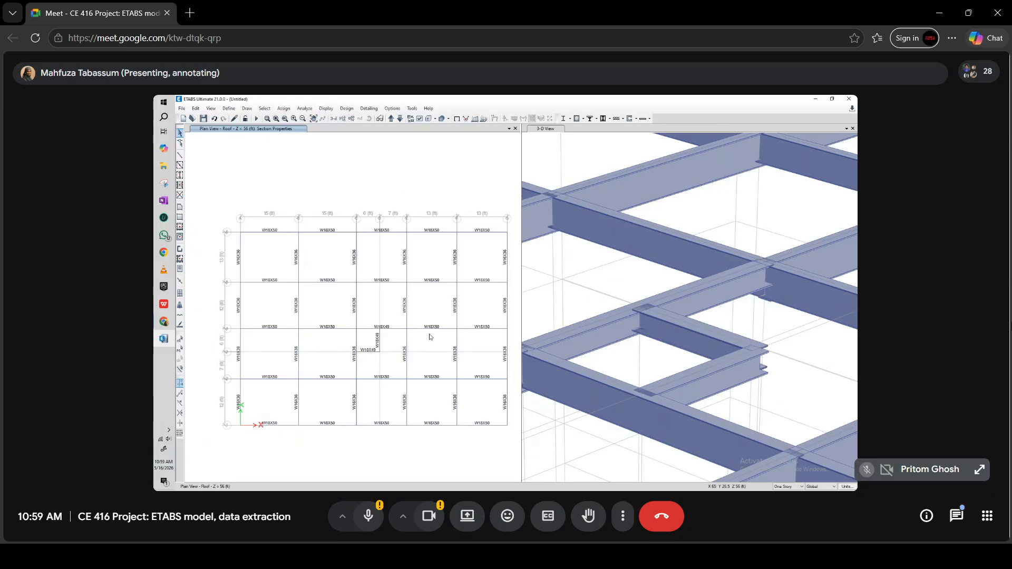
# - Open and close the frame section assignment for the beam along the small central opening's upper edge, and delete that beam
pyautogui.click(390, 330)
pyautogui.click(282, 109)
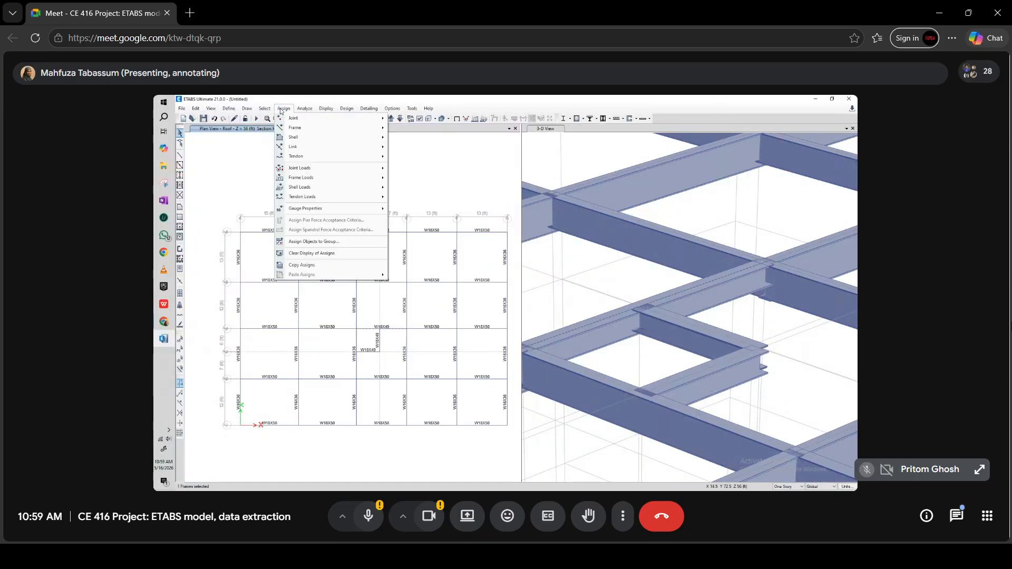
pyautogui.moveTo(295, 128)
pyautogui.click(416, 129)
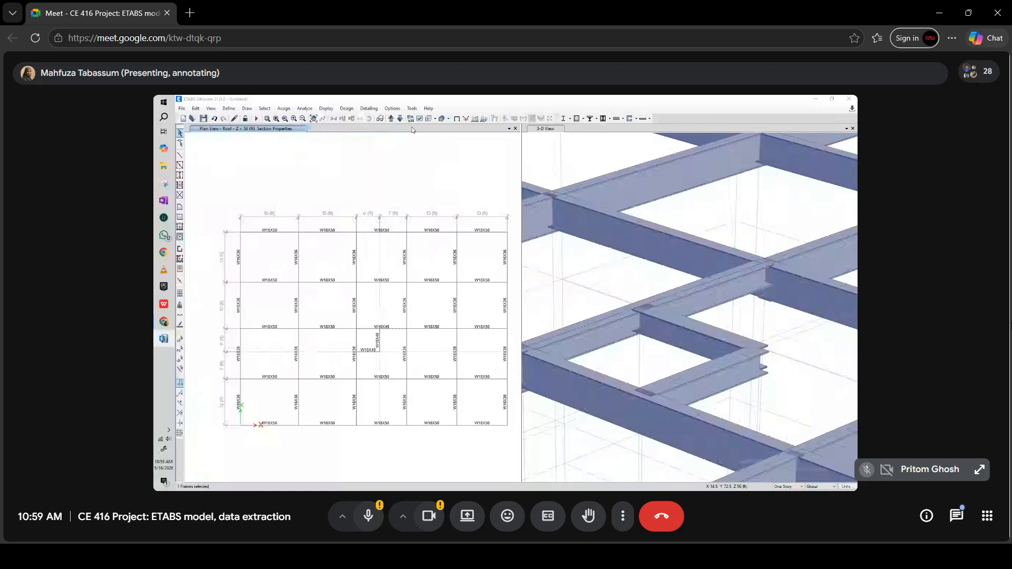
pyautogui.scroll(-9, 480, 313)
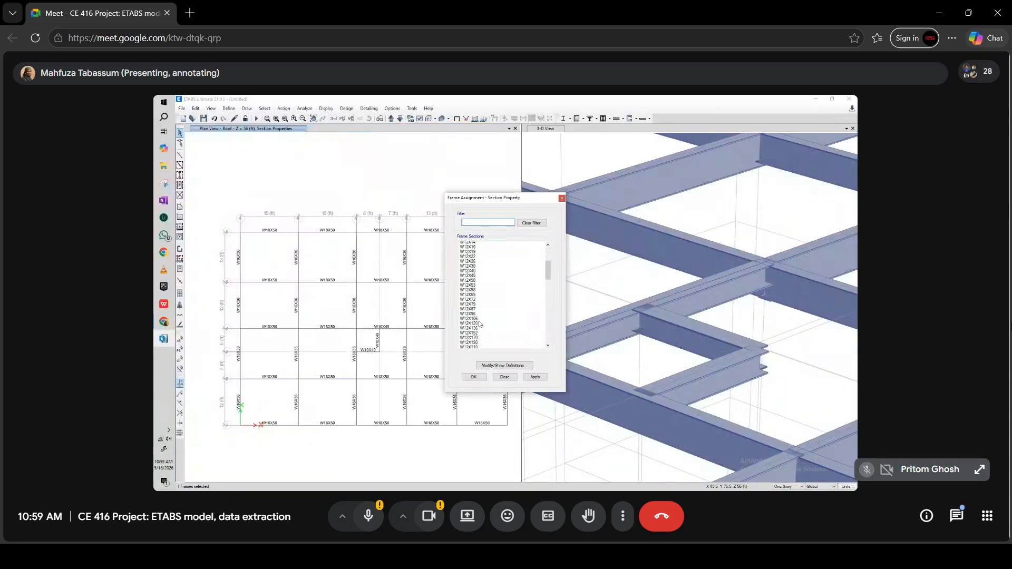
pyautogui.scroll(-3, 479, 327)
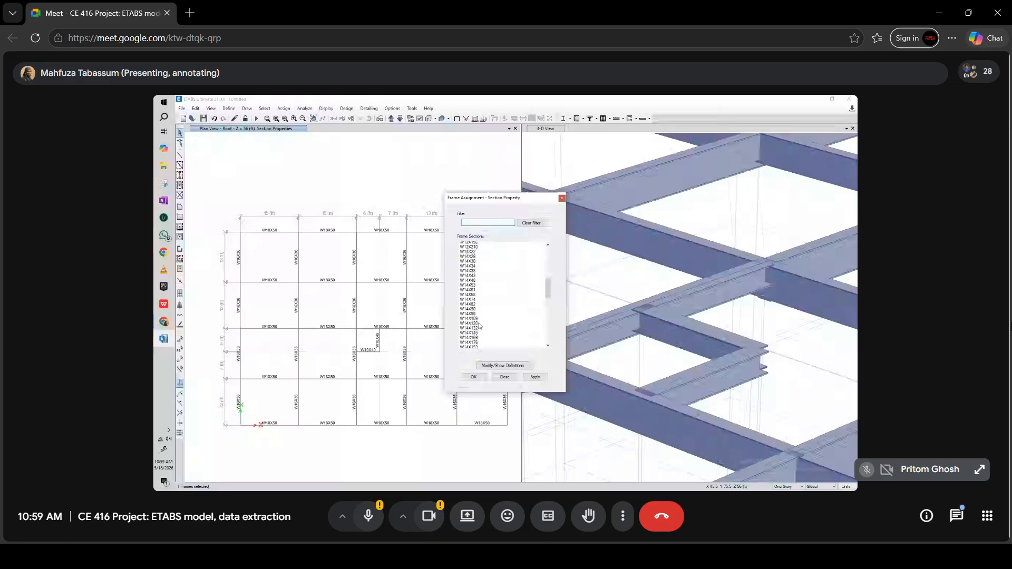
pyautogui.scroll(-3, 479, 327)
pyautogui.click(562, 198)
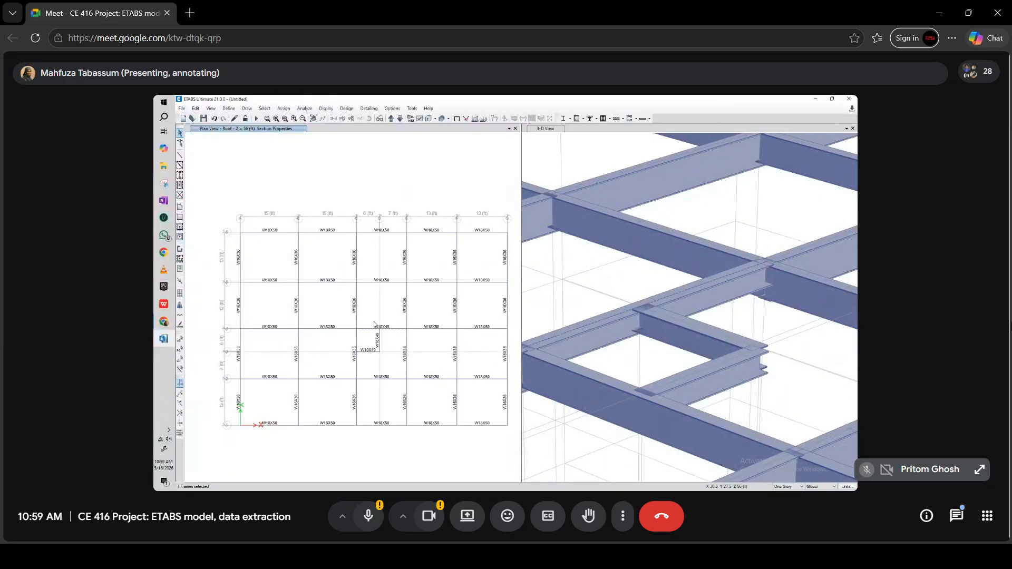
pyautogui.press('Delete')
# - Draw a straight W18X50 frame in the roof plan at Y 25 ft, from X 30 ft across the 6 ft and 7 ft bays
pyautogui.click(179, 155)
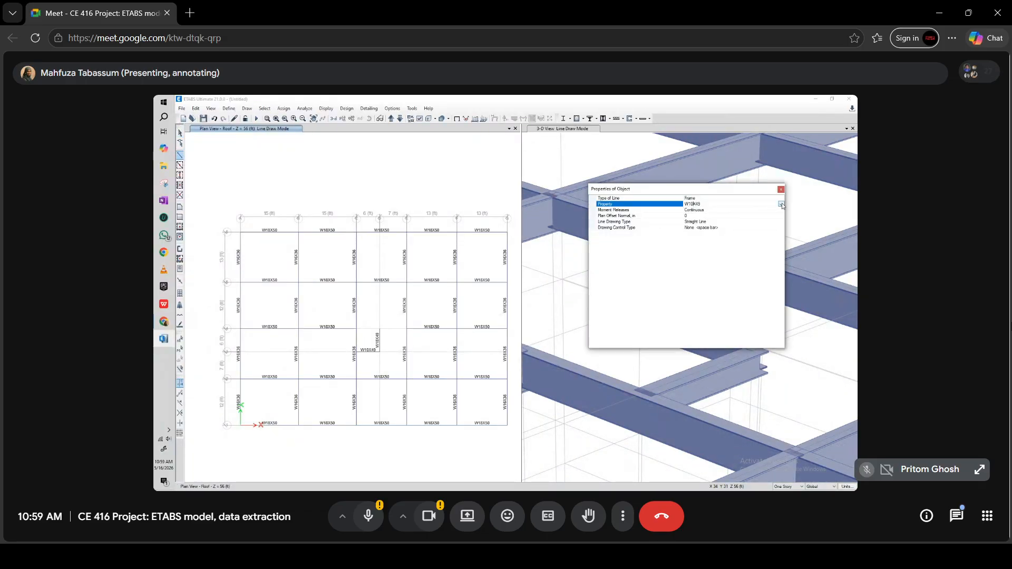
pyautogui.click(782, 204)
pyautogui.scroll(-3, 744, 232)
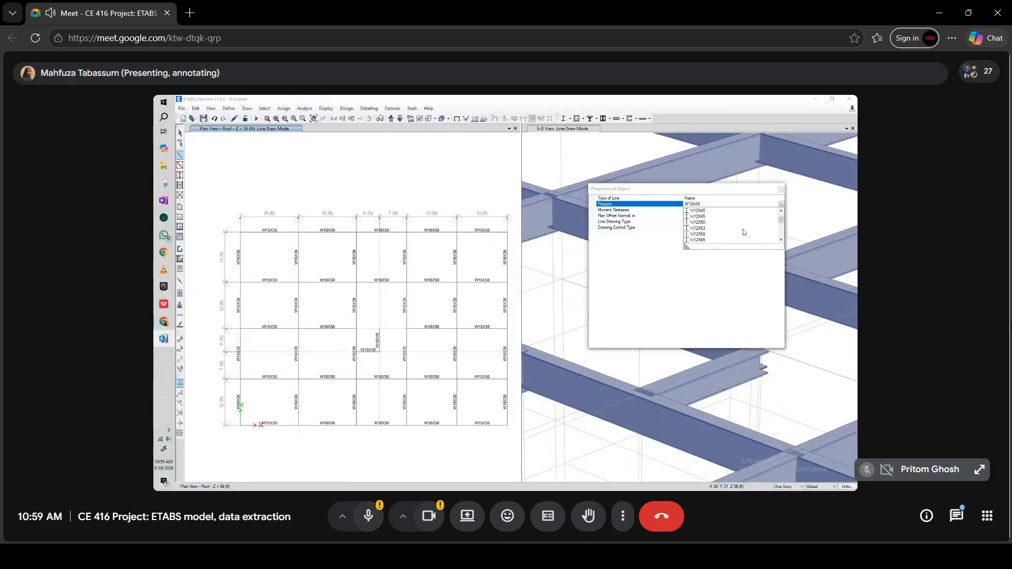
pyautogui.scroll(-10, 741, 233)
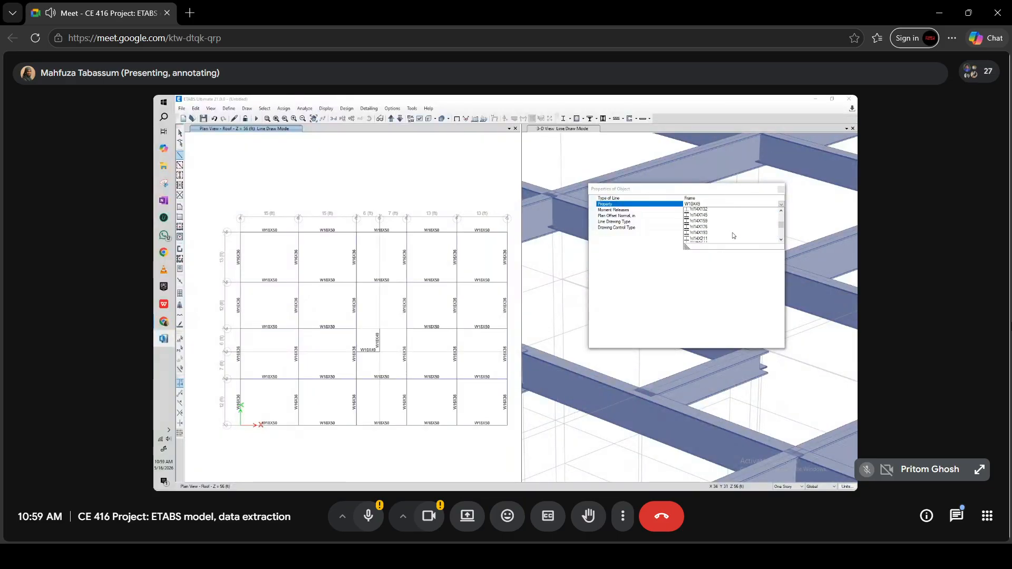
pyautogui.scroll(-6, 732, 236)
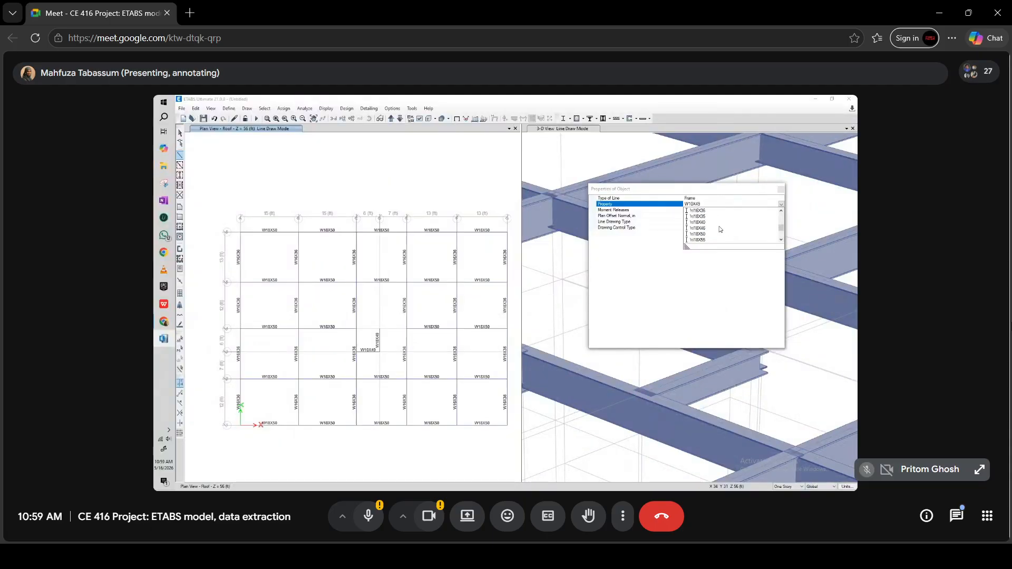
pyautogui.click(701, 235)
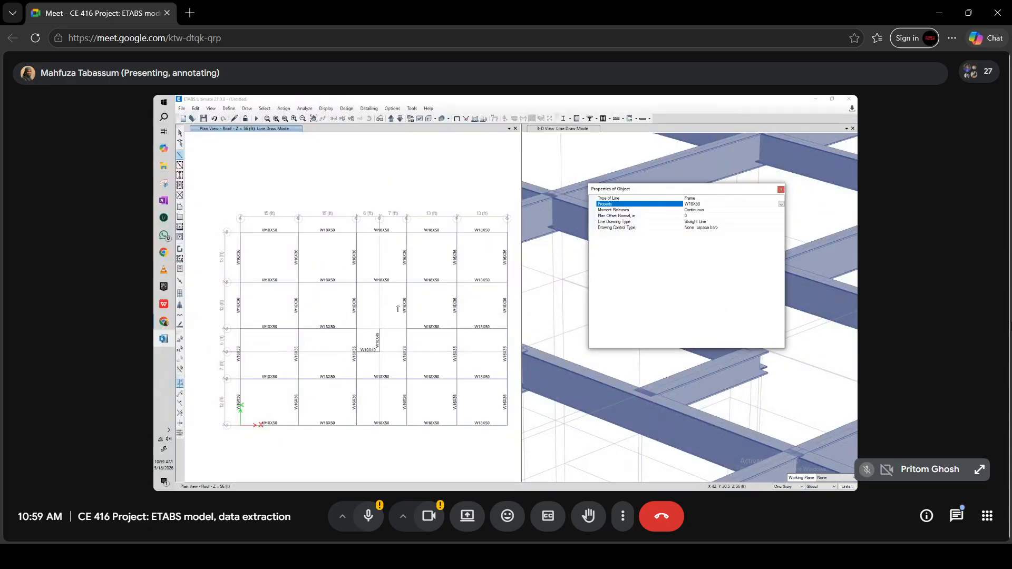
pyautogui.click(358, 330)
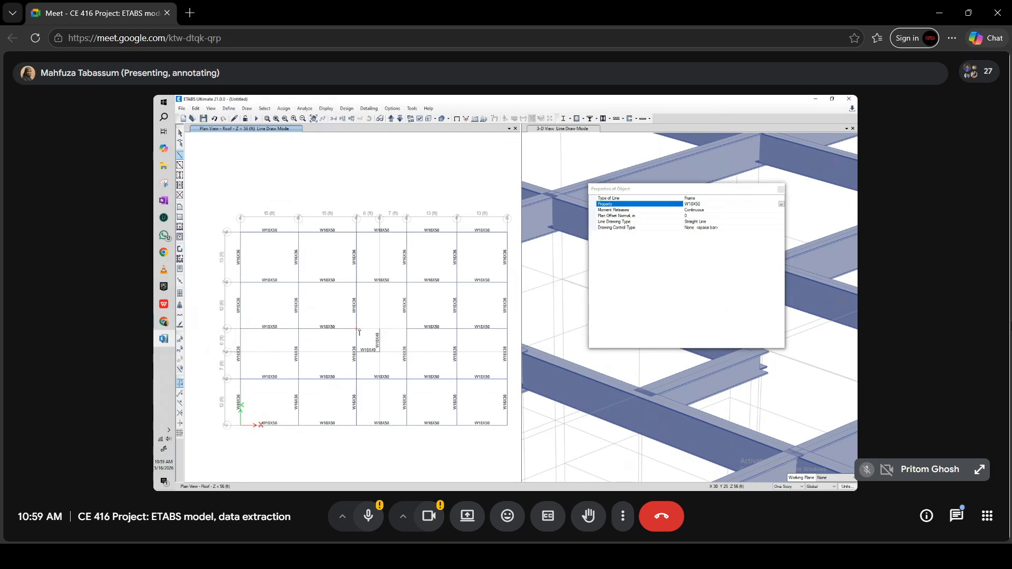
pyautogui.click(407, 330)
pyautogui.press('Escape')
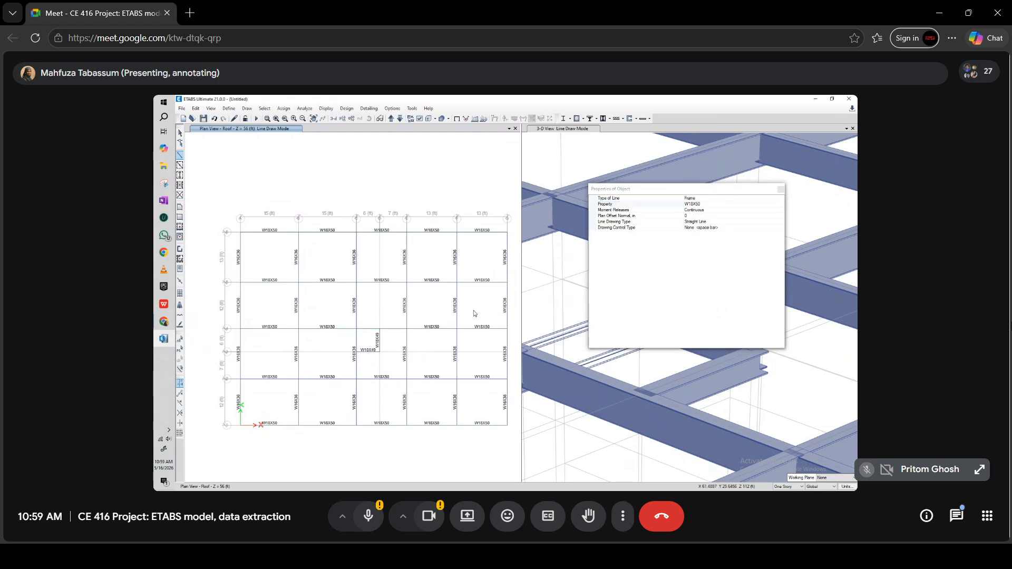
# - Close the line object properties and end line drawing in the roof plan
pyautogui.click(782, 189)
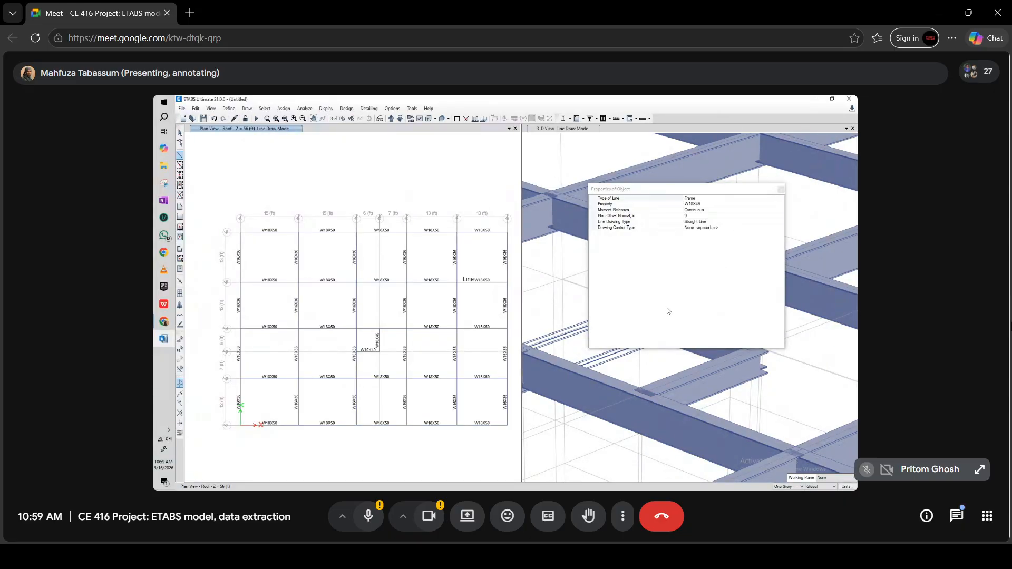
pyautogui.click(781, 190)
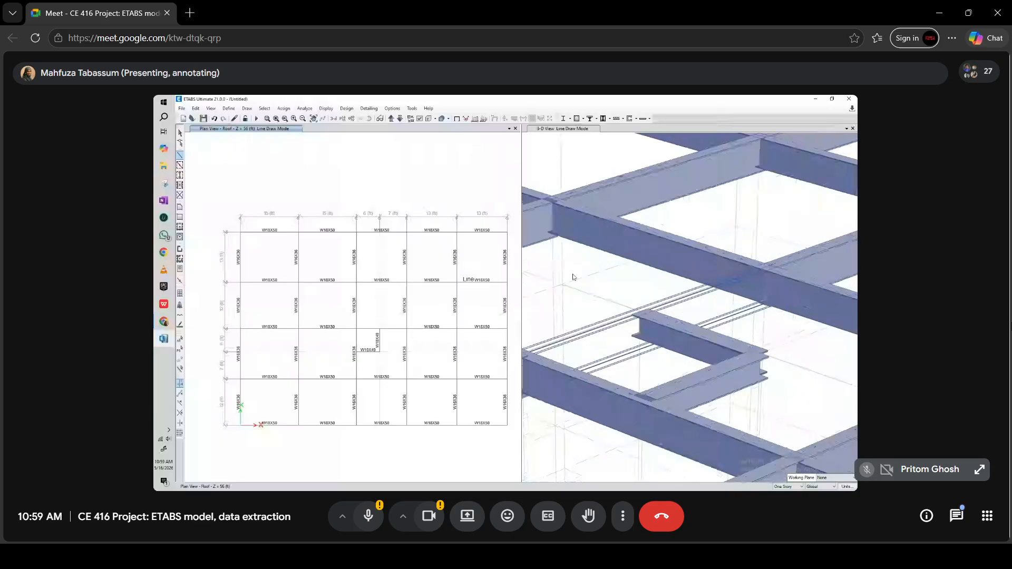
pyautogui.click(180, 134)
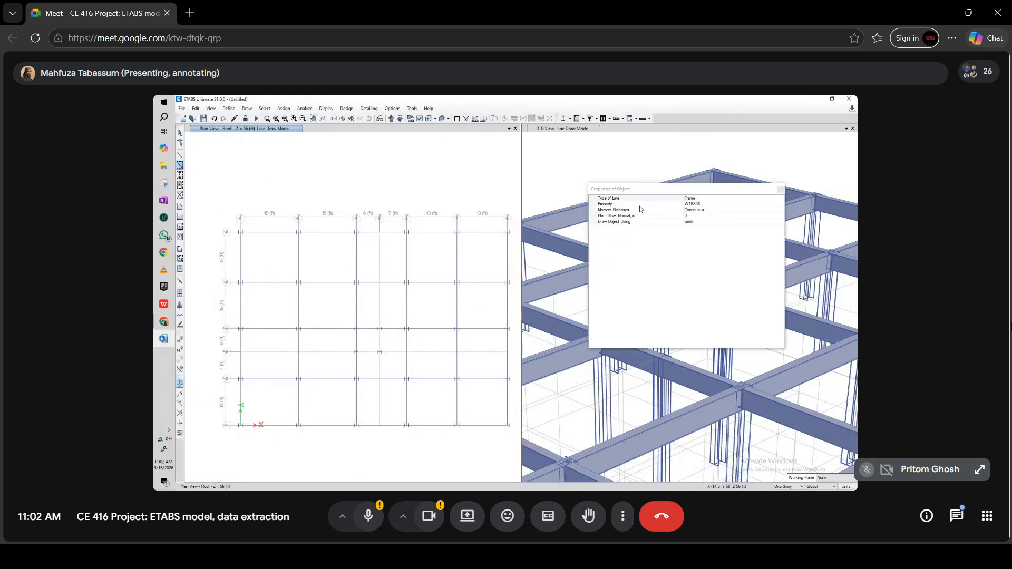
# - Quick-draw W10-series beams on the roof along grid 3 between C and D, and along grid D between 3 and 4
pyautogui.click(781, 204)
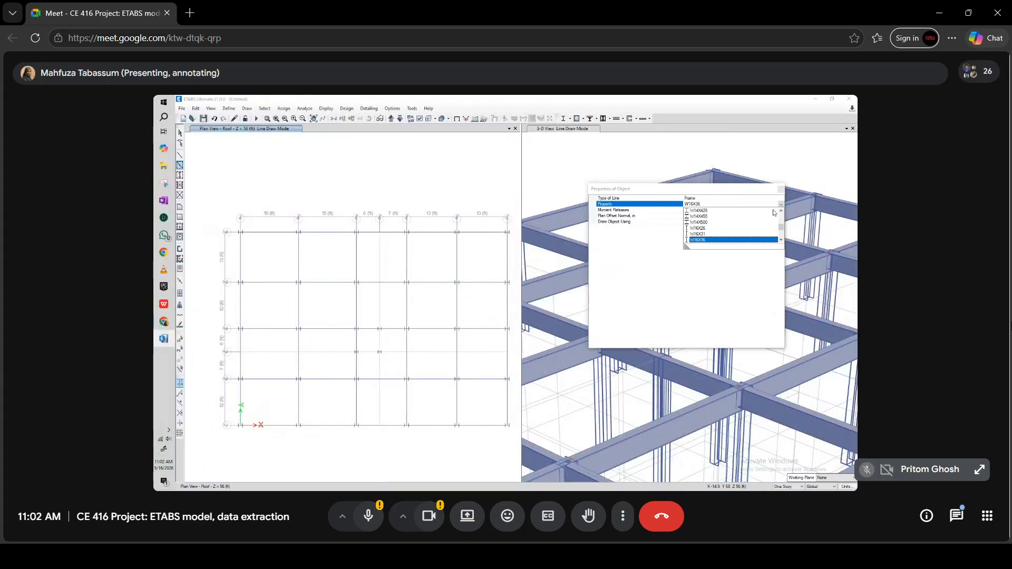
pyautogui.scroll(-5, 740, 222)
pyautogui.scroll(5, 740, 223)
pyautogui.scroll(-10, 739, 223)
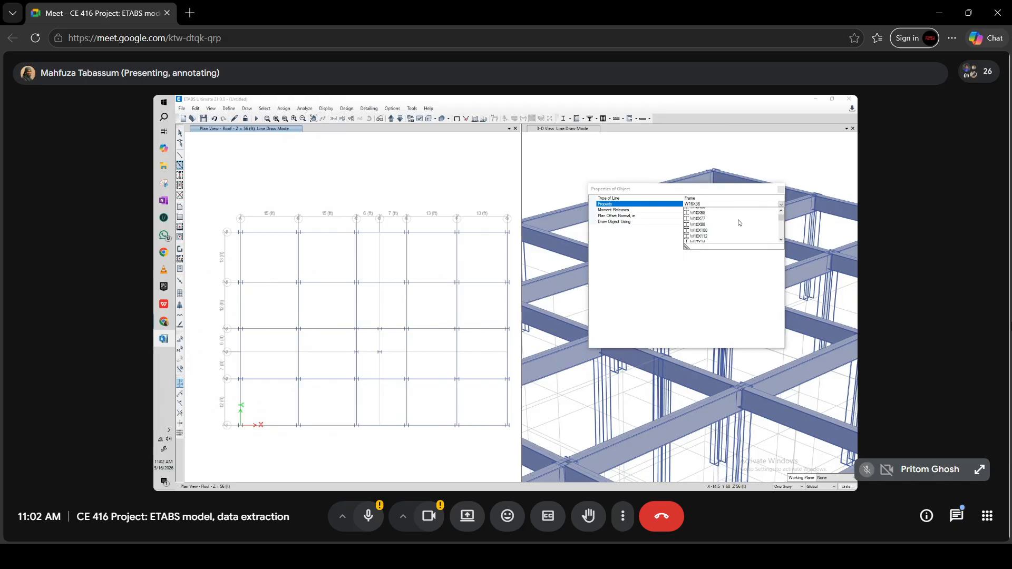
pyautogui.scroll(1, 710, 224)
pyautogui.scroll(1, 703, 230)
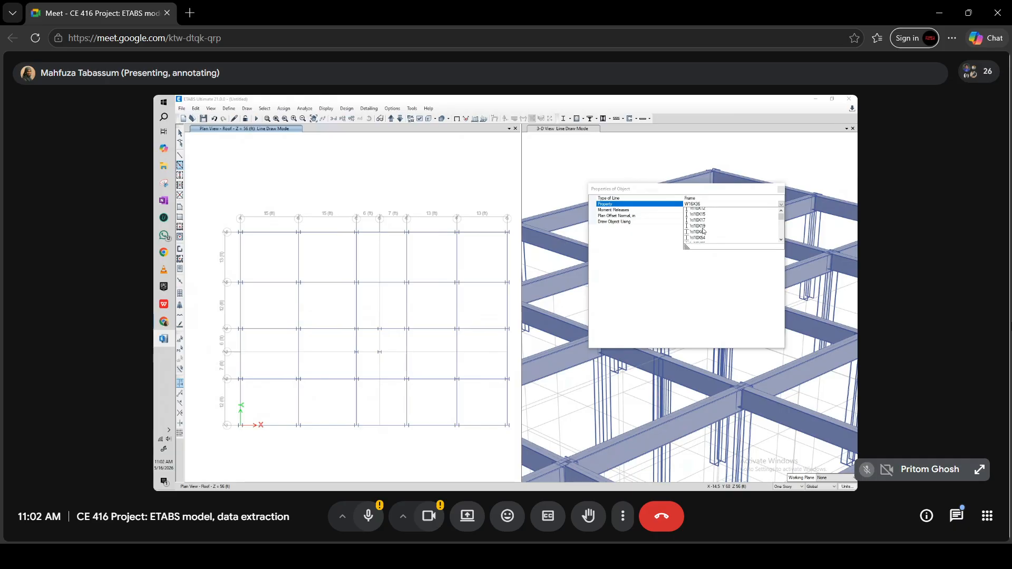
pyautogui.click(710, 234)
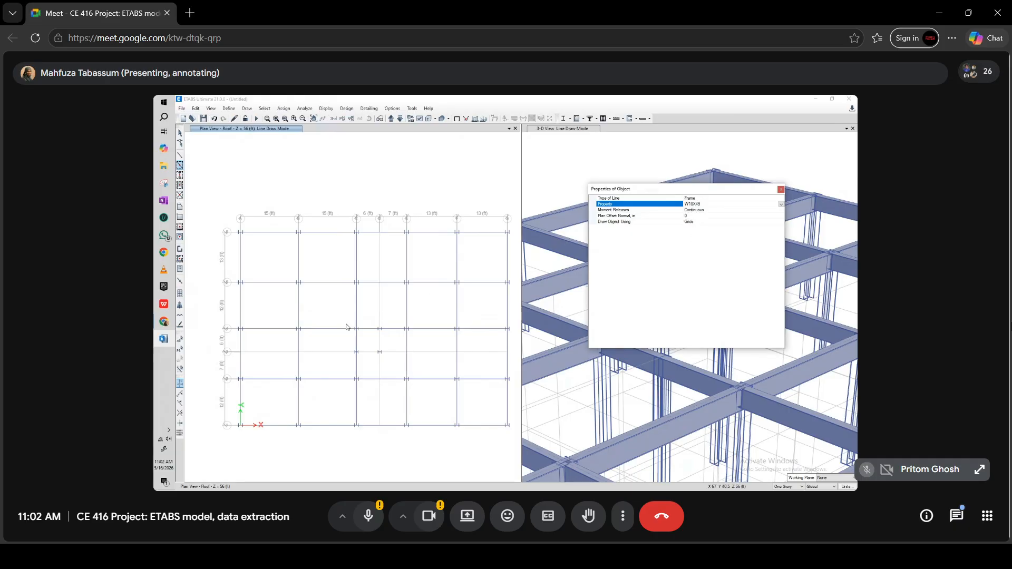
pyautogui.click(365, 356)
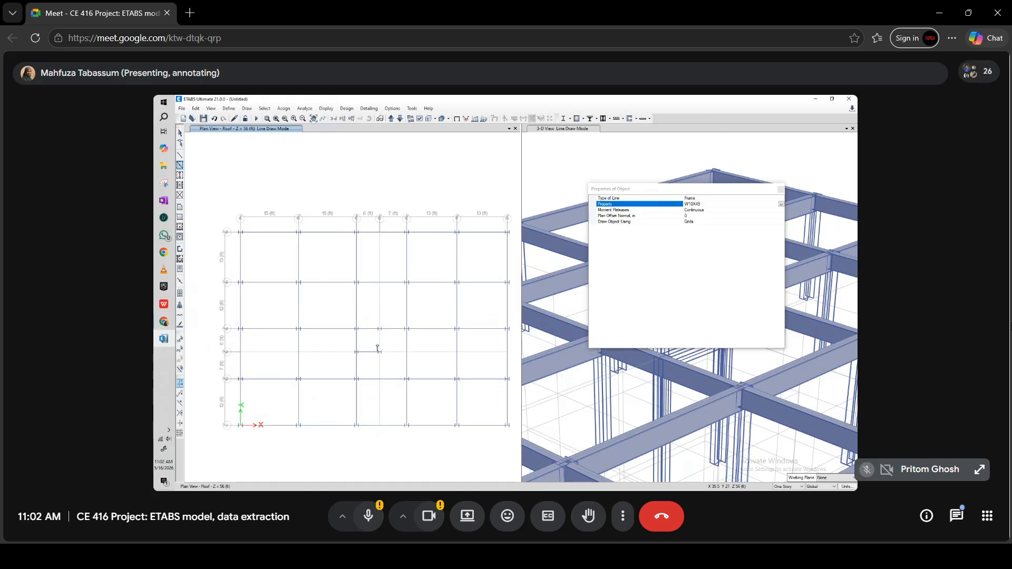
pyautogui.click(781, 189)
# - Quick-draw Slab 6 floors in the roof bays A–C and E–G, between grids 1 and 2 and between grids 4 and 6
pyautogui.scroll(-3, 286, 327)
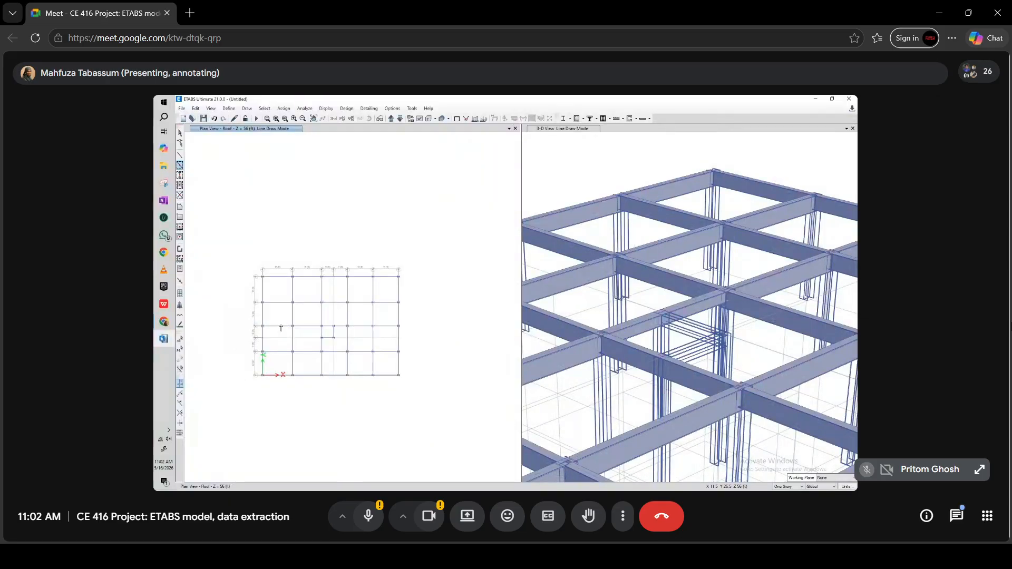
pyautogui.scroll(1, 290, 332)
pyautogui.scroll(-1, 304, 338)
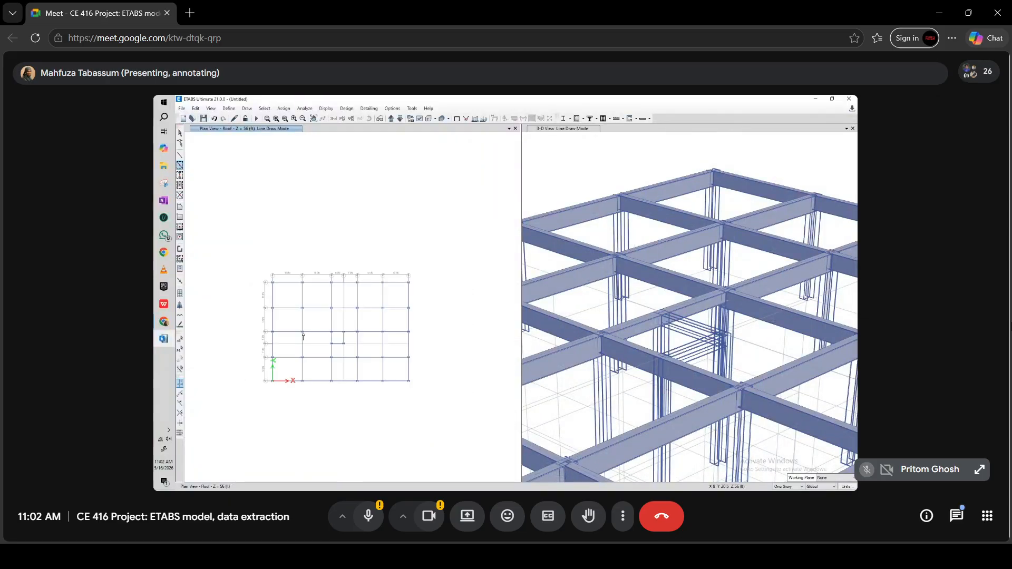
pyautogui.scroll(2, 323, 311)
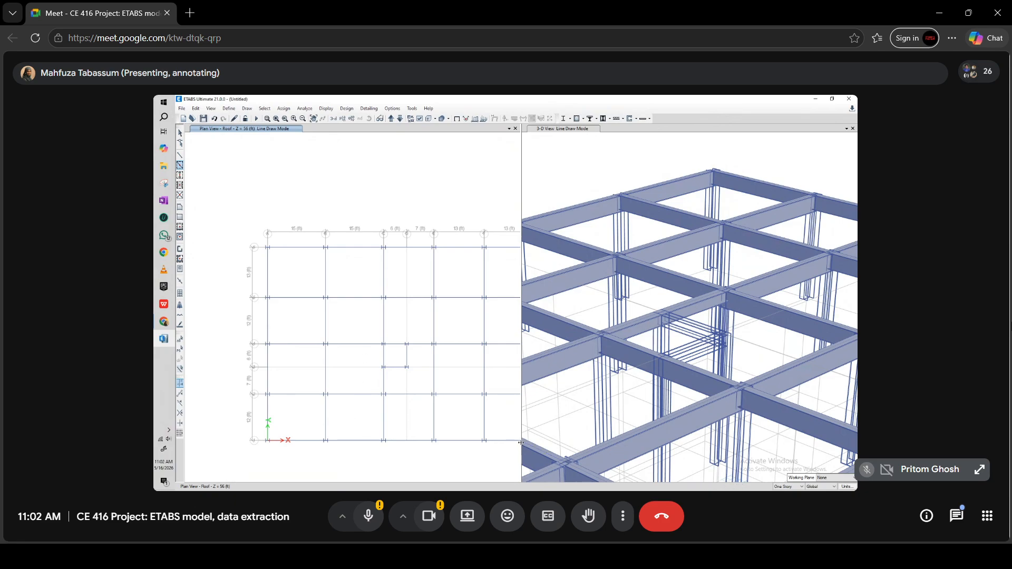
pyautogui.moveTo(521, 443); pyautogui.dragTo(610, 442)
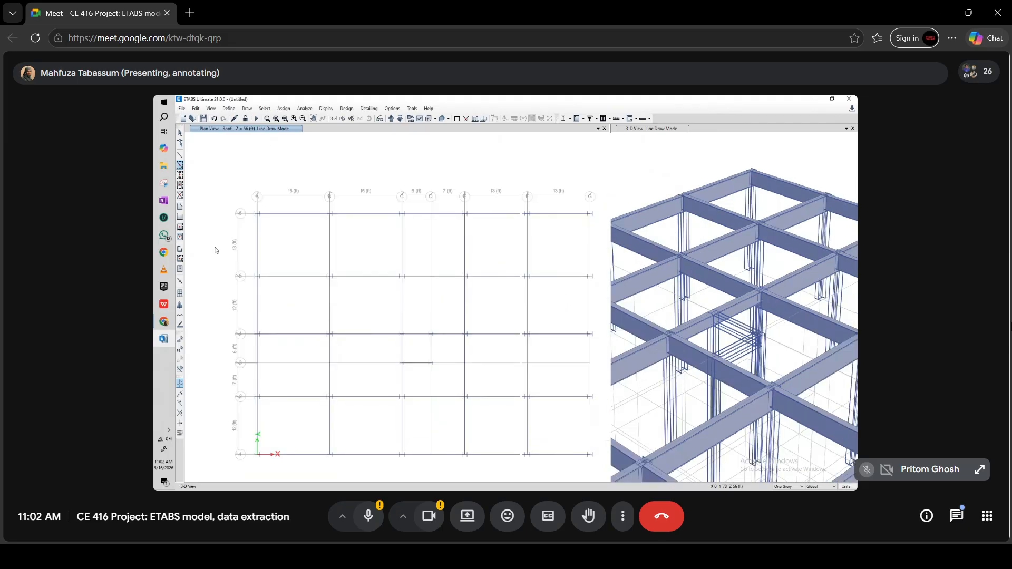
pyautogui.click(179, 228)
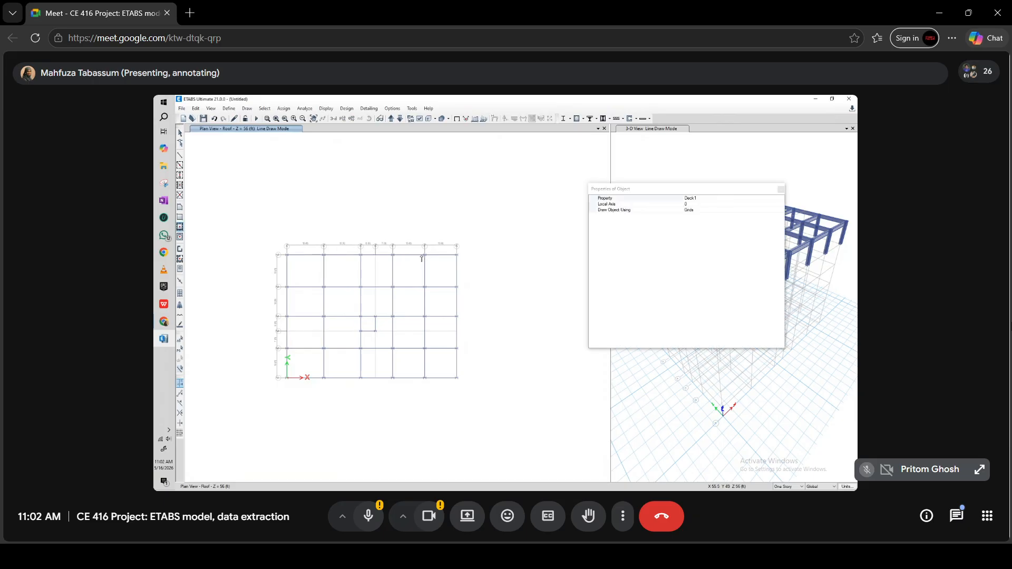
pyautogui.click(698, 199)
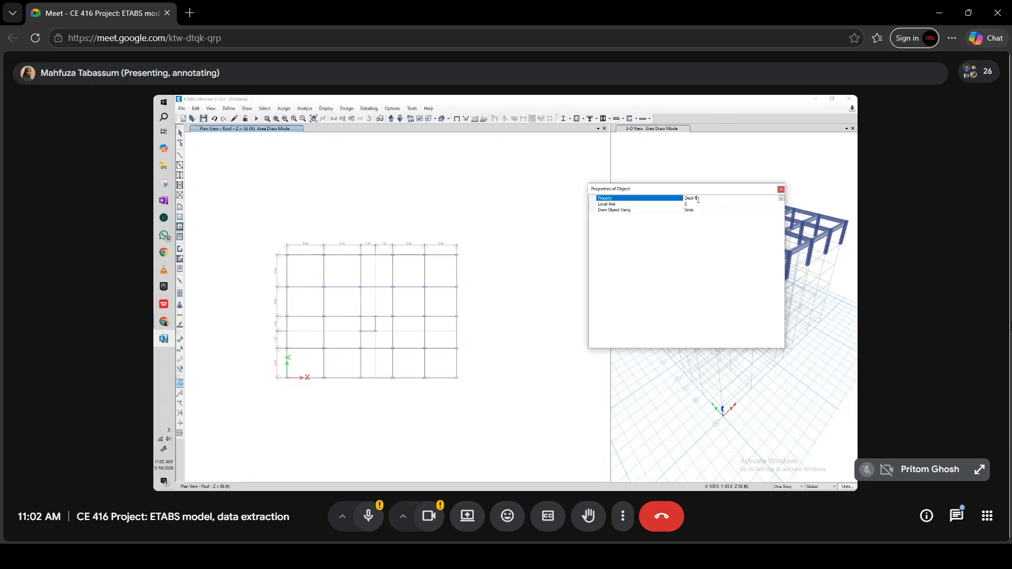
pyautogui.click(781, 199)
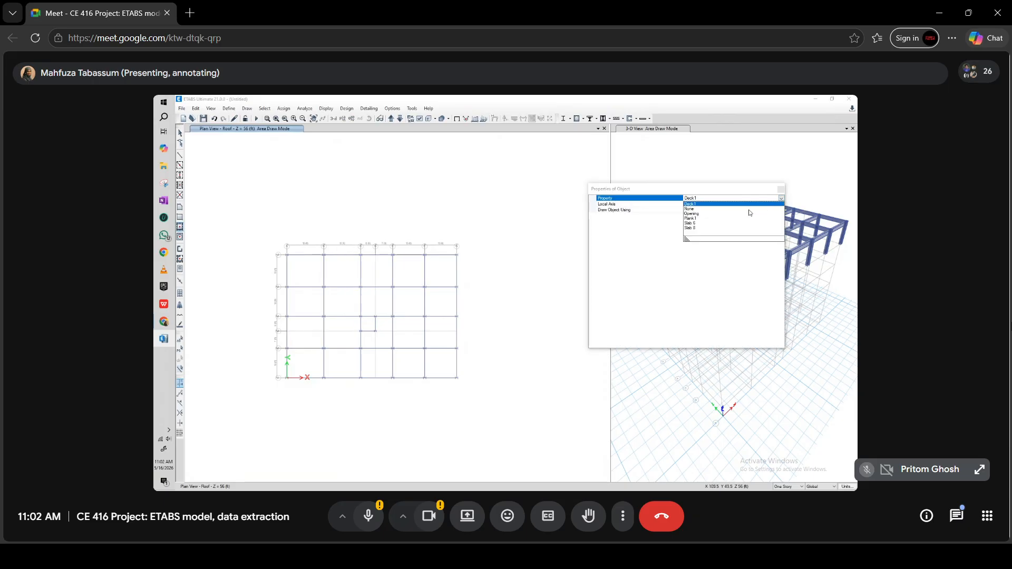
pyautogui.click(699, 223)
pyautogui.click(306, 269)
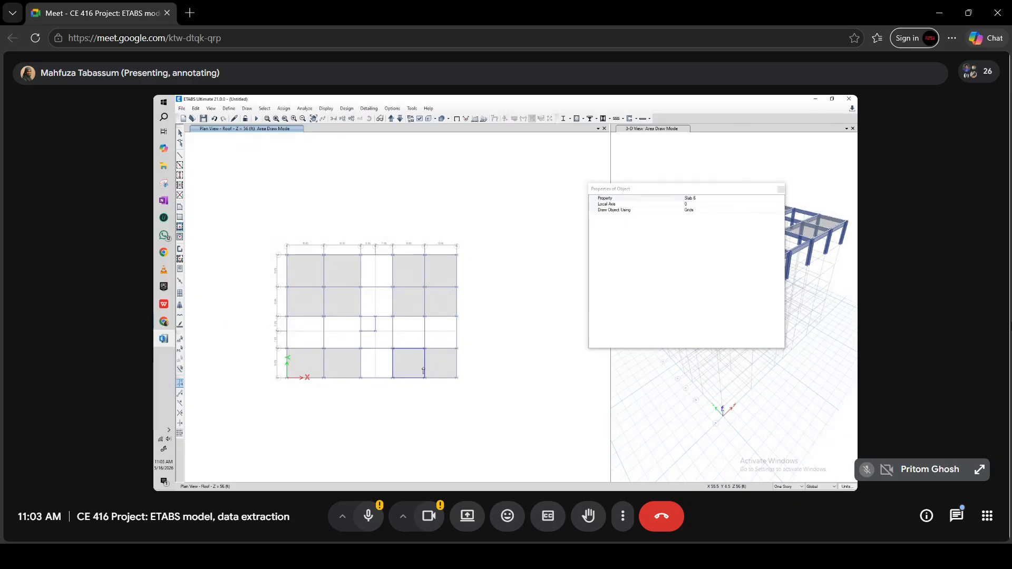
# - Draw rectangular Slab 6 panels between grids C and E, from grid 6 to 5 and from grid 5 to 4
pyautogui.click(180, 217)
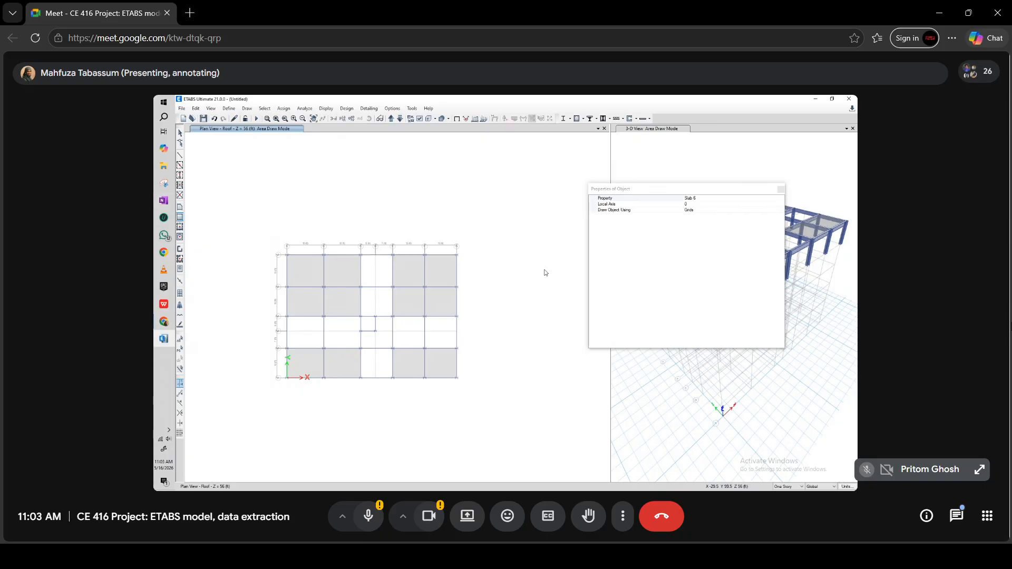
pyautogui.click(361, 247)
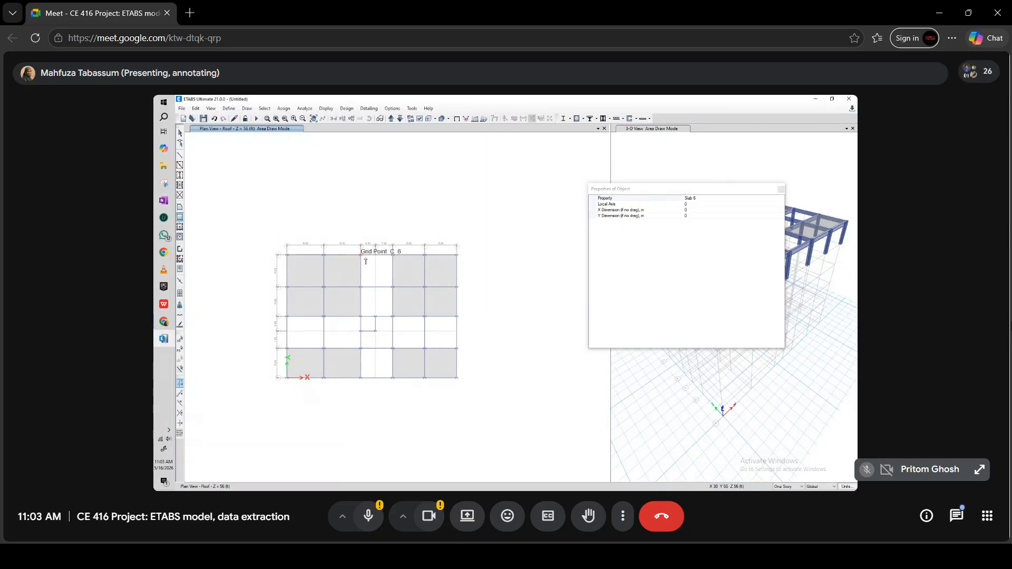
pyautogui.click(392, 287)
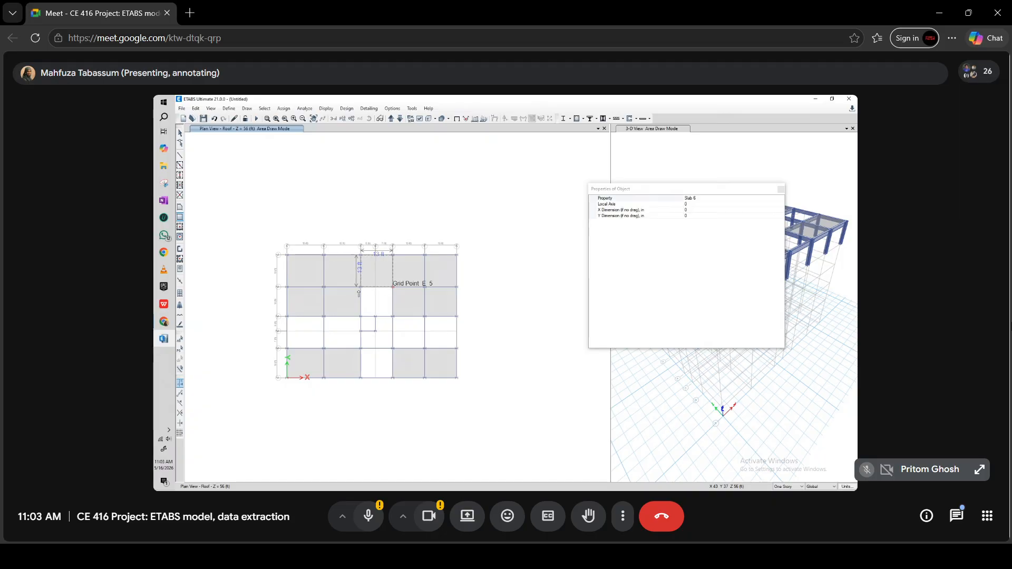
pyautogui.click(361, 288)
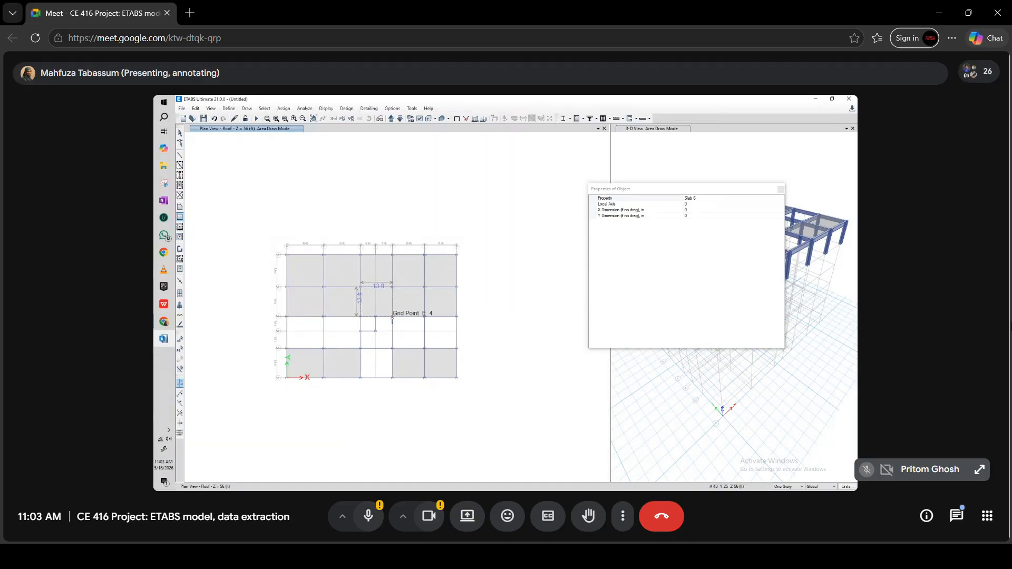
# - Fill the remaining roof bays with rectangular Slab 6 panels, leaving the area between grids C–E and 3–4 open
pyautogui.click(287, 317)
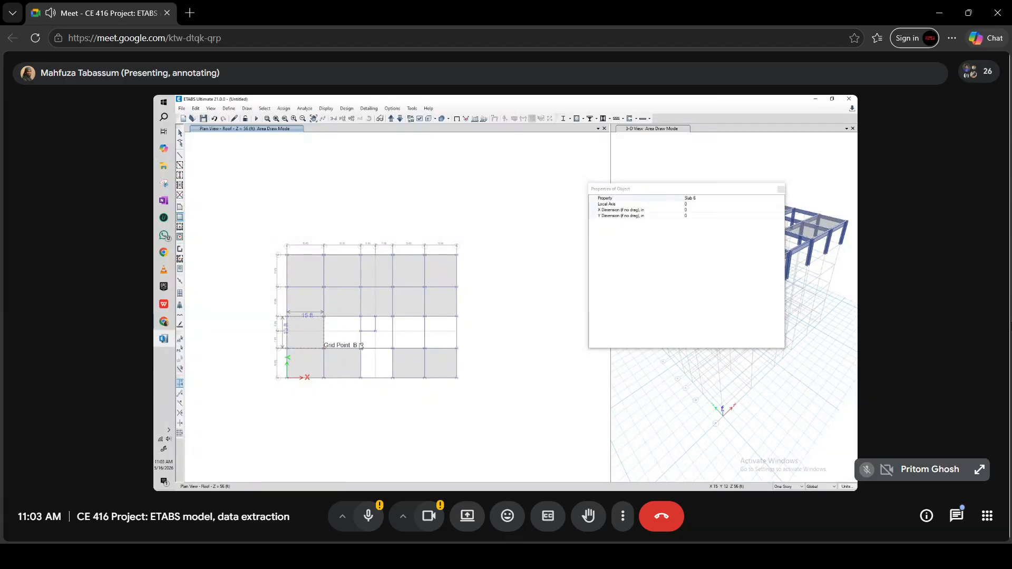
pyautogui.click(324, 348)
pyautogui.click(324, 317)
pyautogui.click(361, 348)
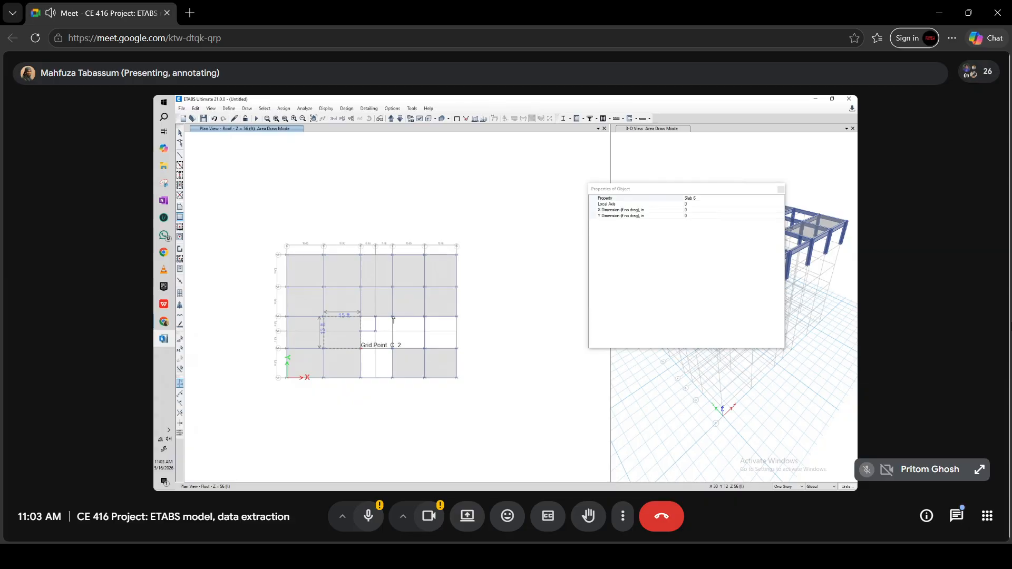
pyautogui.click(392, 317)
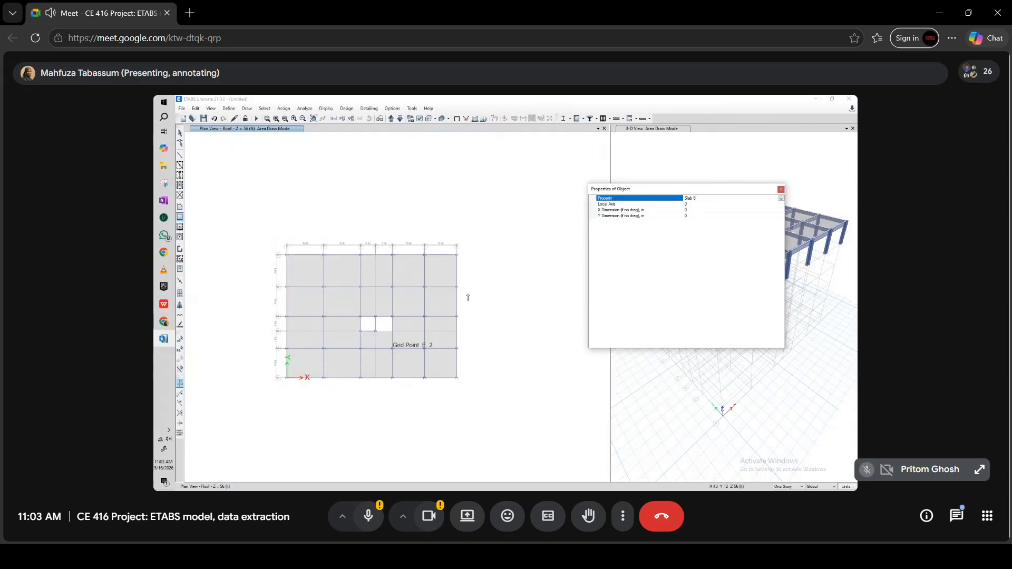
# - Switch the Google Meet call to full screen
pyautogui.click(623, 516)
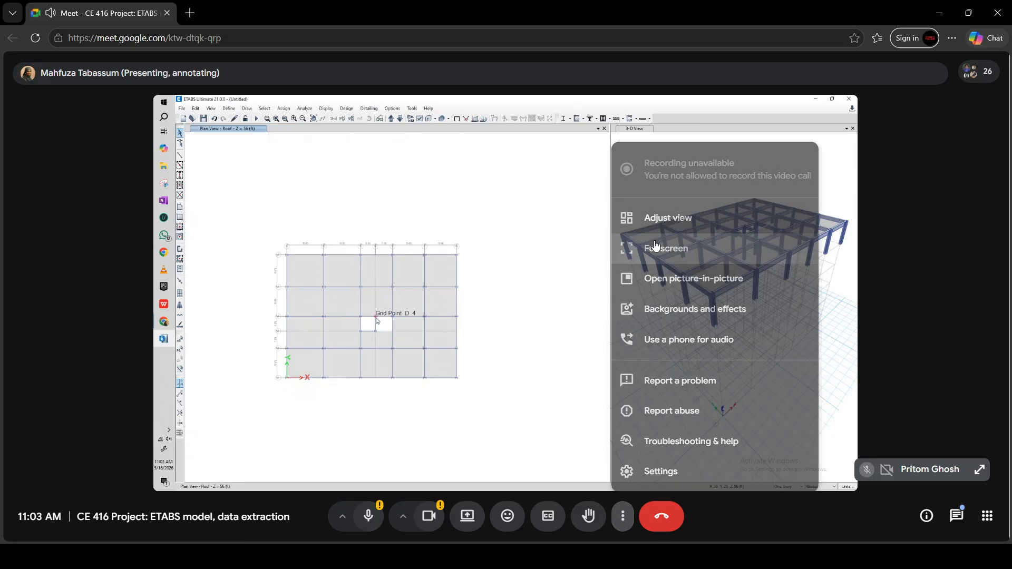
pyautogui.click(655, 243)
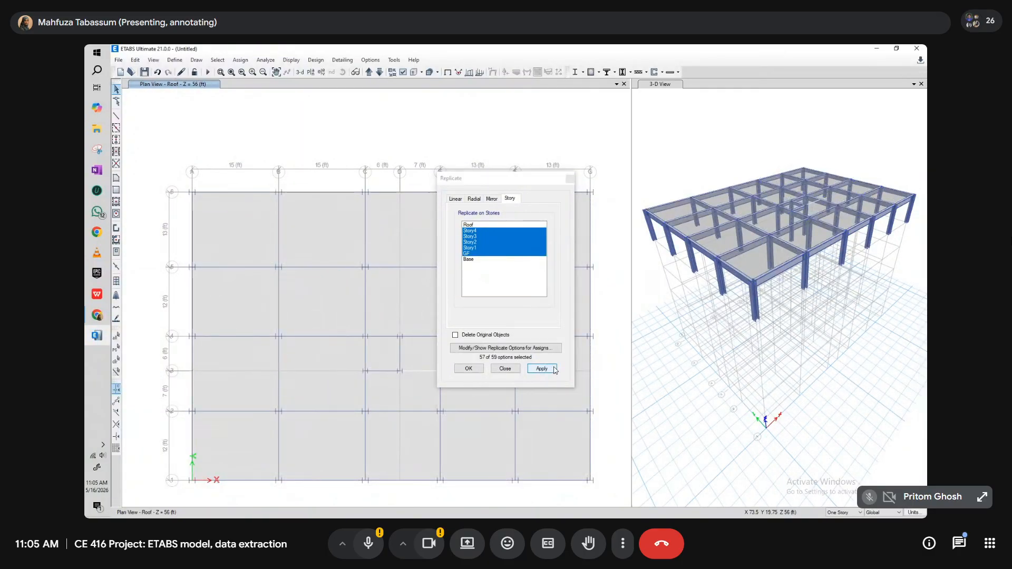
# - Replicate the selected roof objects onto Story4, Story3, Story2, Story1 and GF, keeping the originals
pyautogui.click(469, 369)
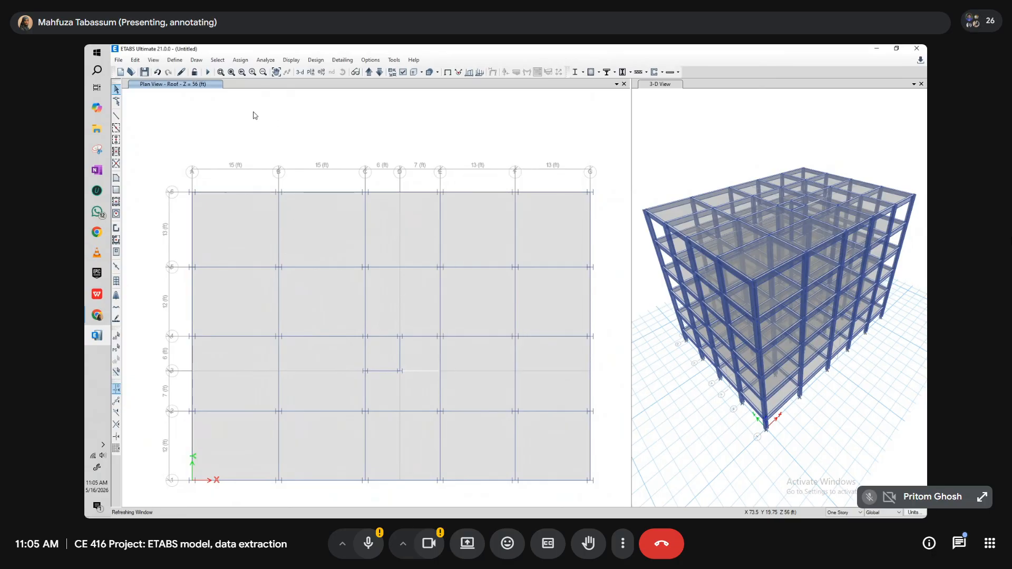
# - Delete the Story4 slab panel between grids C–D and 3–4 to form an opening
pyautogui.click(380, 74)
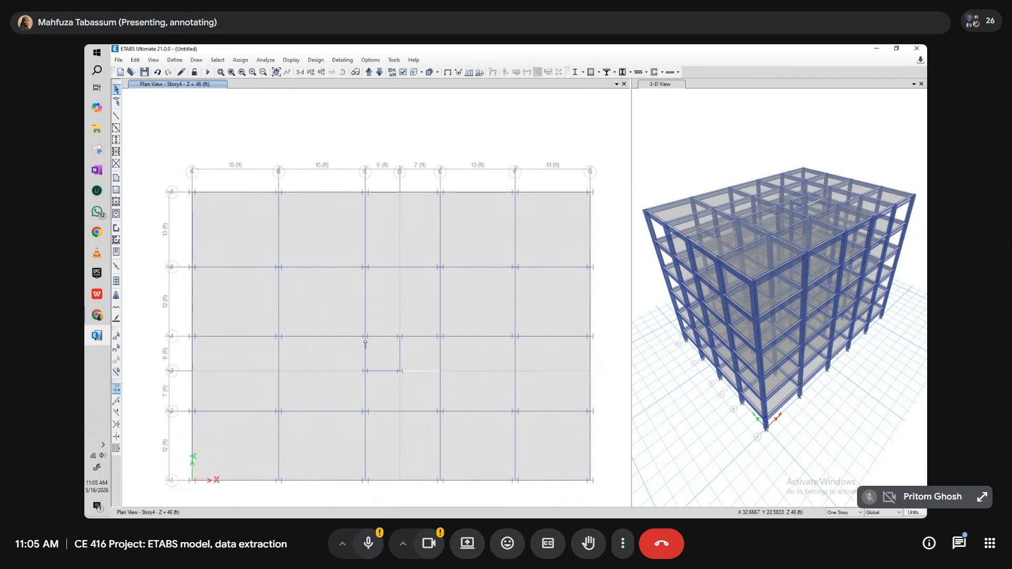
pyautogui.click(380, 353)
pyautogui.press('Delete')
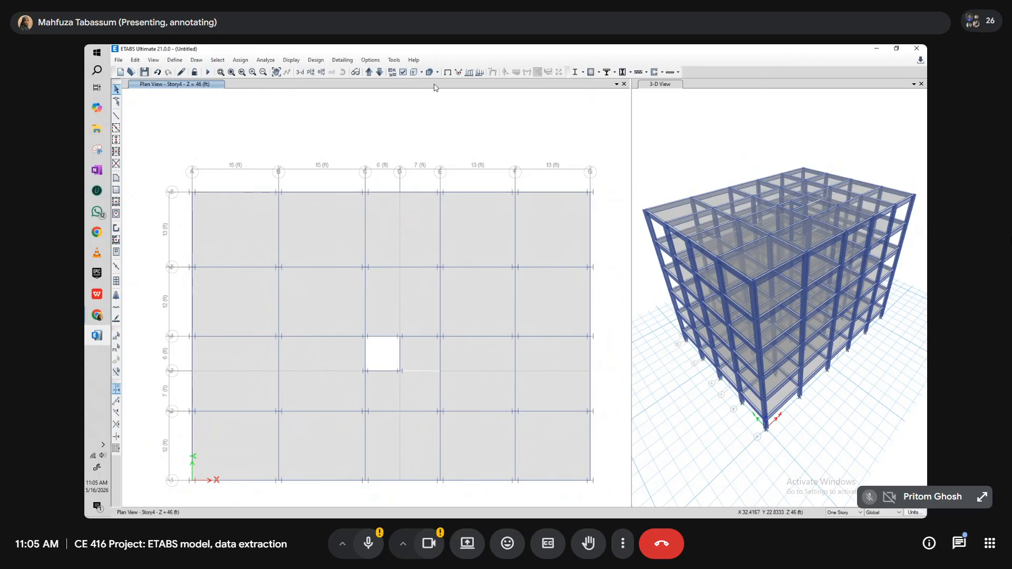
# - Delete the slab panel between grids C–D and 3–4 on the remaining levels using All Stories, and return the story setting to One Story
pyautogui.click(382, 73)
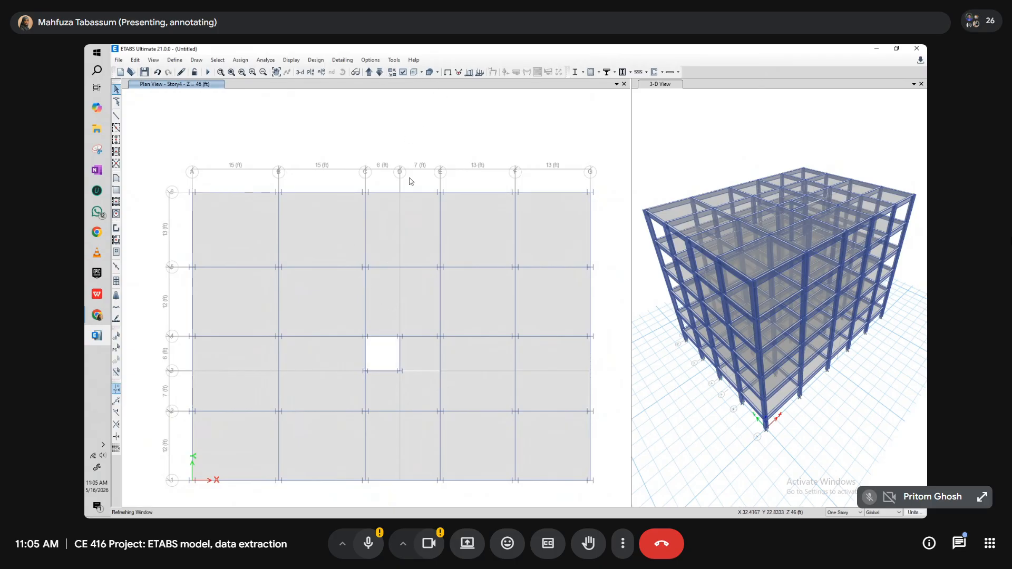
pyautogui.click(389, 355)
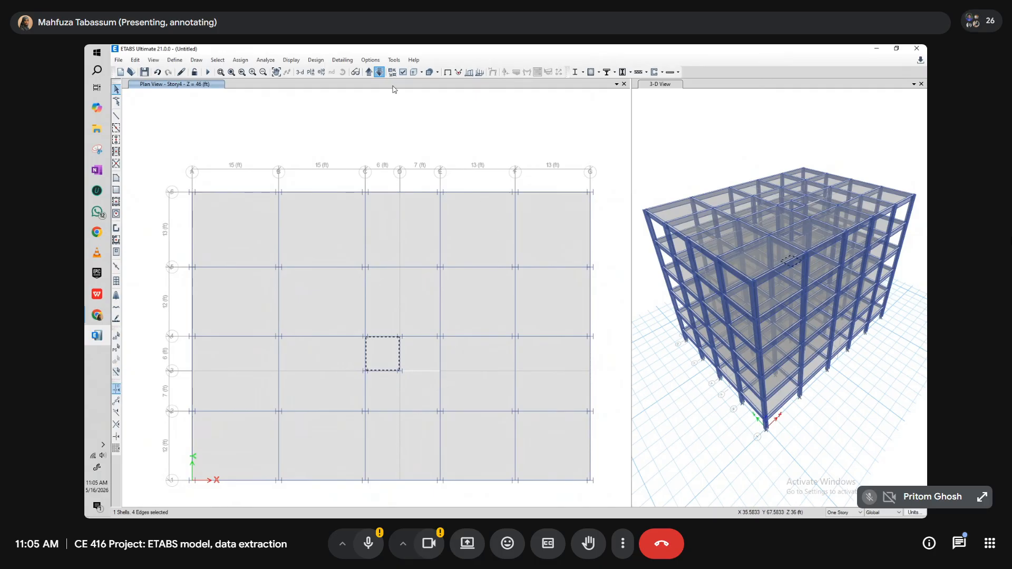
pyautogui.click(831, 513)
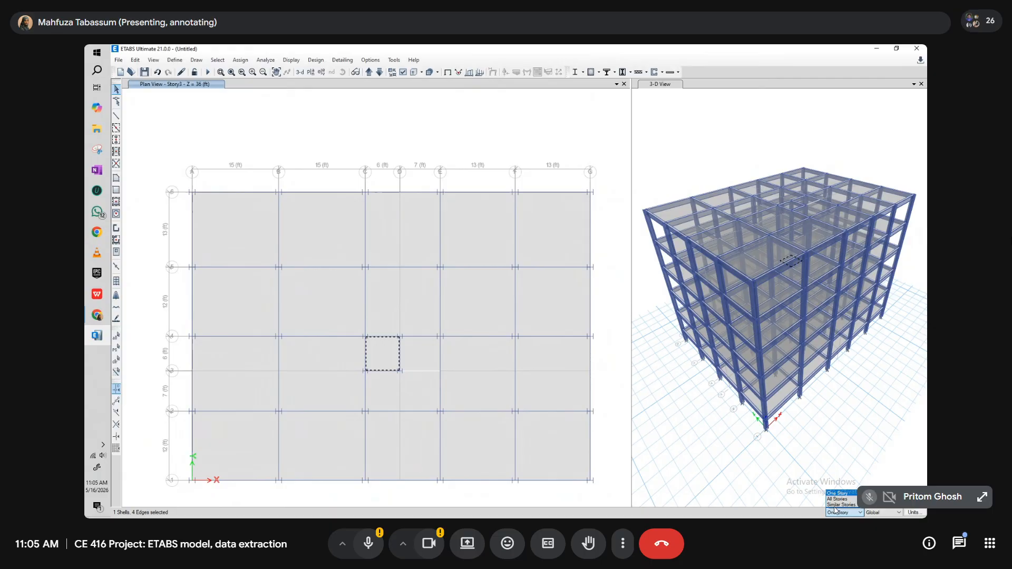
pyautogui.click(388, 352)
pyautogui.click(388, 351)
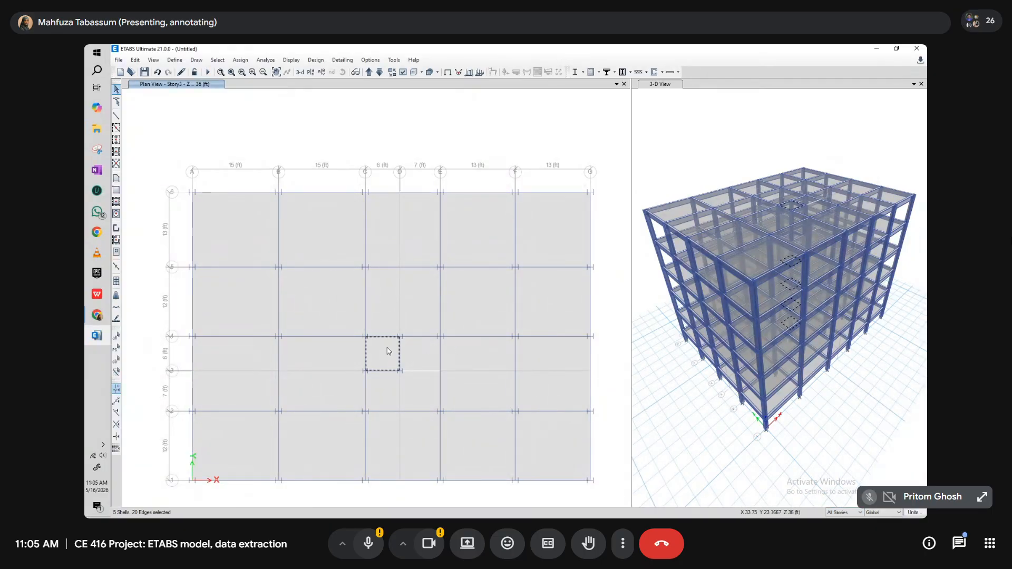
pyautogui.press('Delete')
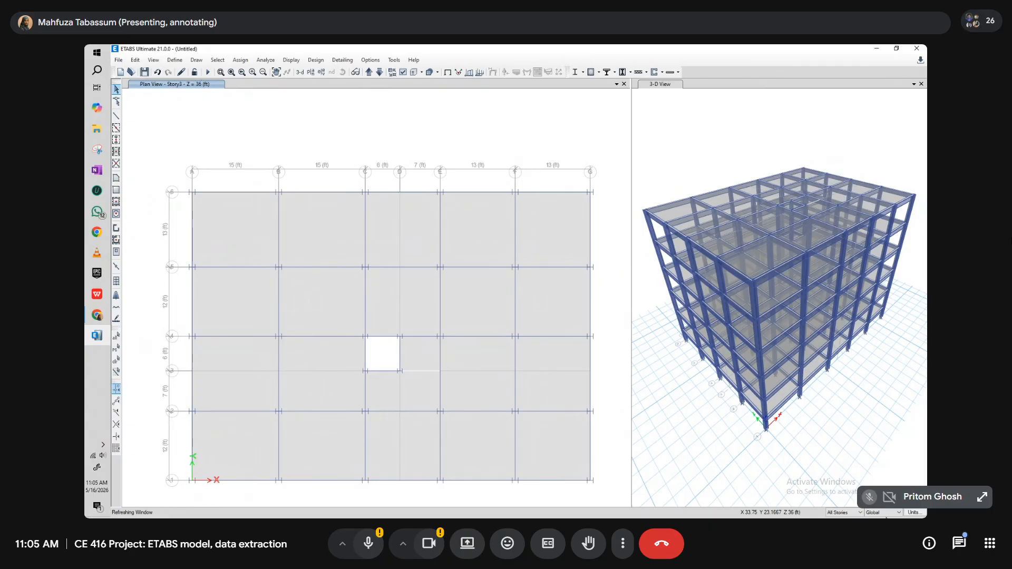
pyautogui.click(860, 512)
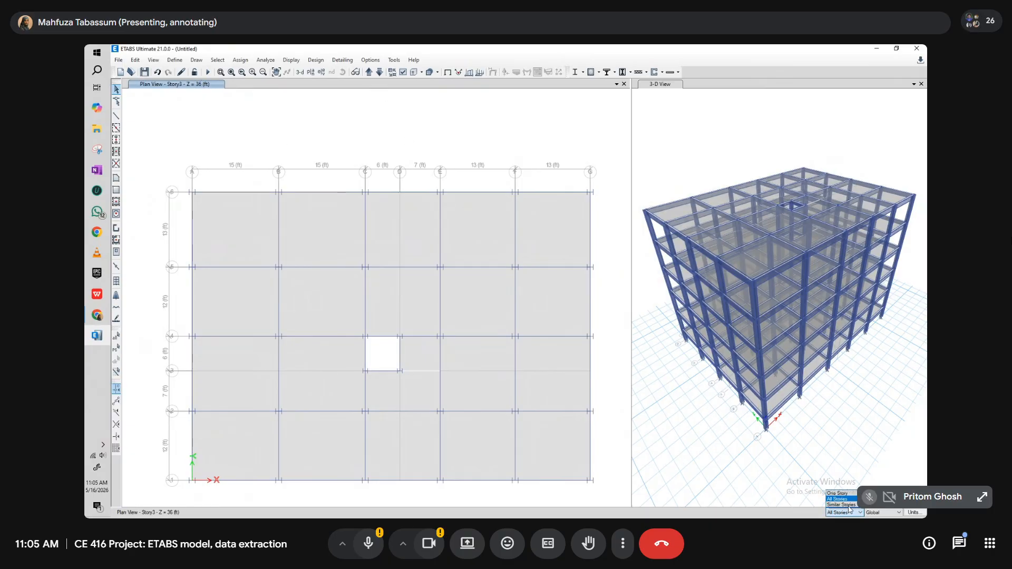
pyautogui.click(847, 497)
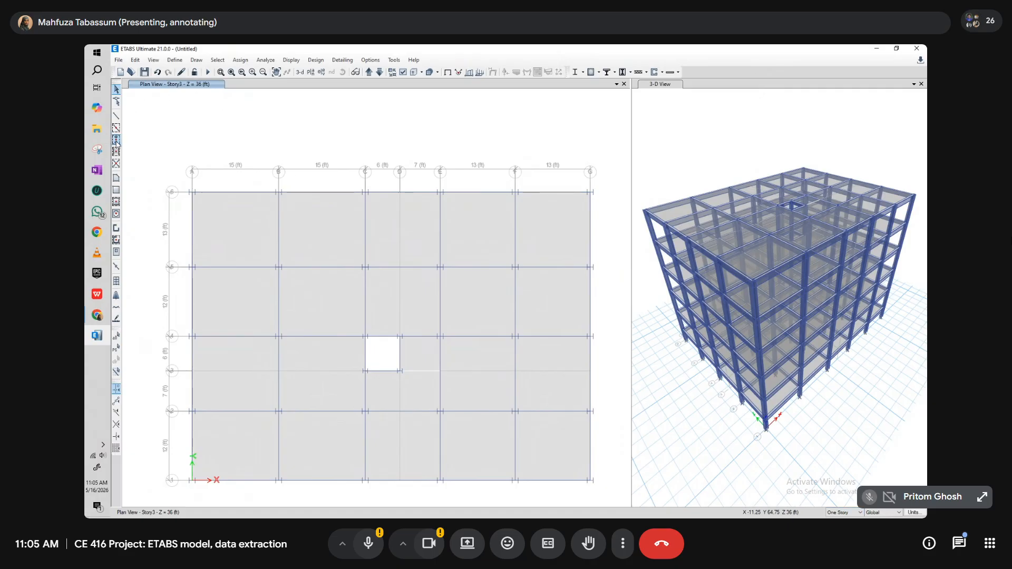
# - Fill the opening between grids C–D and 3–4 on the GF level with a Slab 6 panel
pyautogui.click(116, 201)
pyautogui.click(369, 72)
pyautogui.click(369, 73)
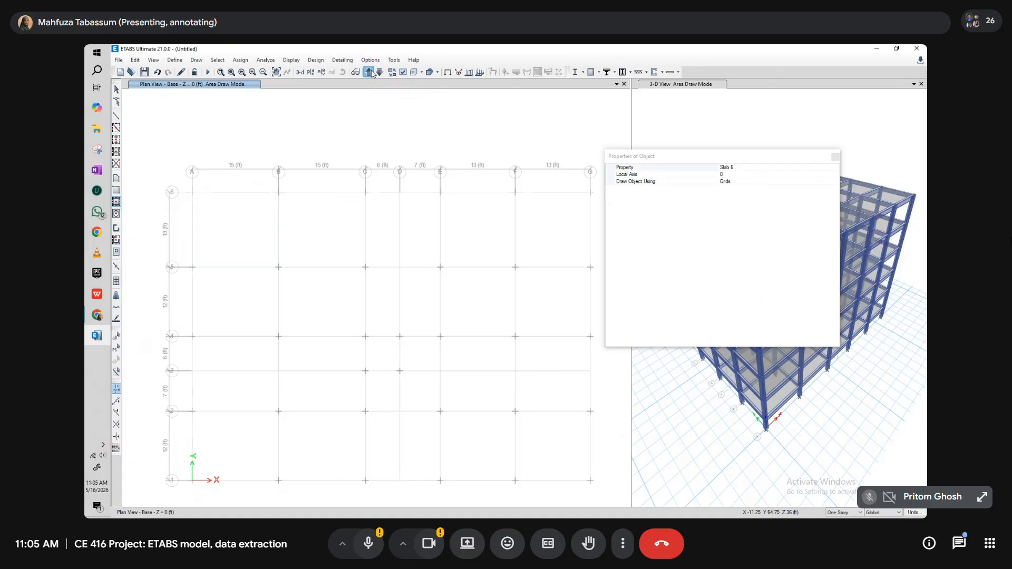
pyautogui.click(370, 74)
pyautogui.click(384, 359)
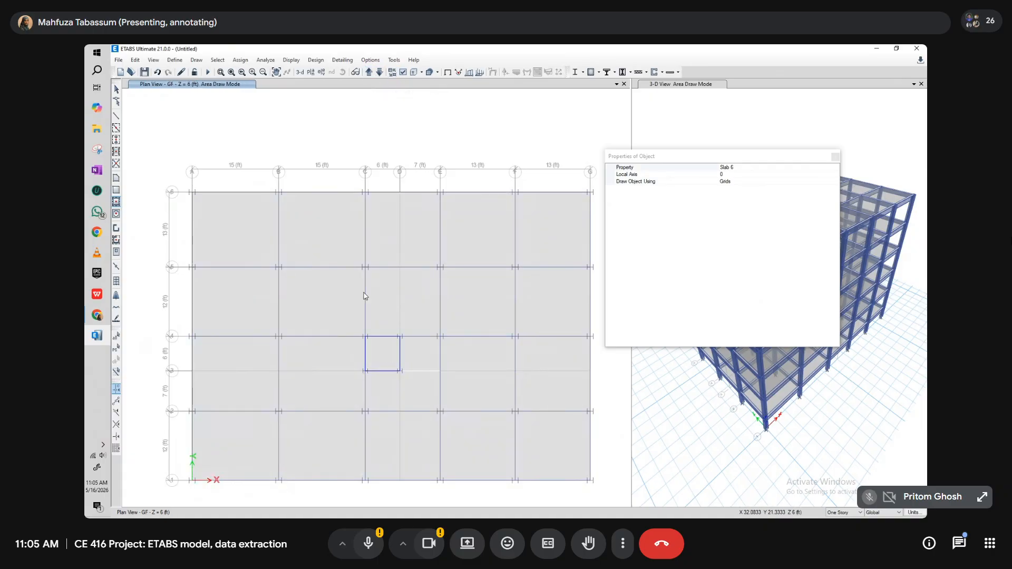
# - Fill the opening between grids C–D and 3–4 on the Roof level with a Slab 6 panel
pyautogui.click(380, 72)
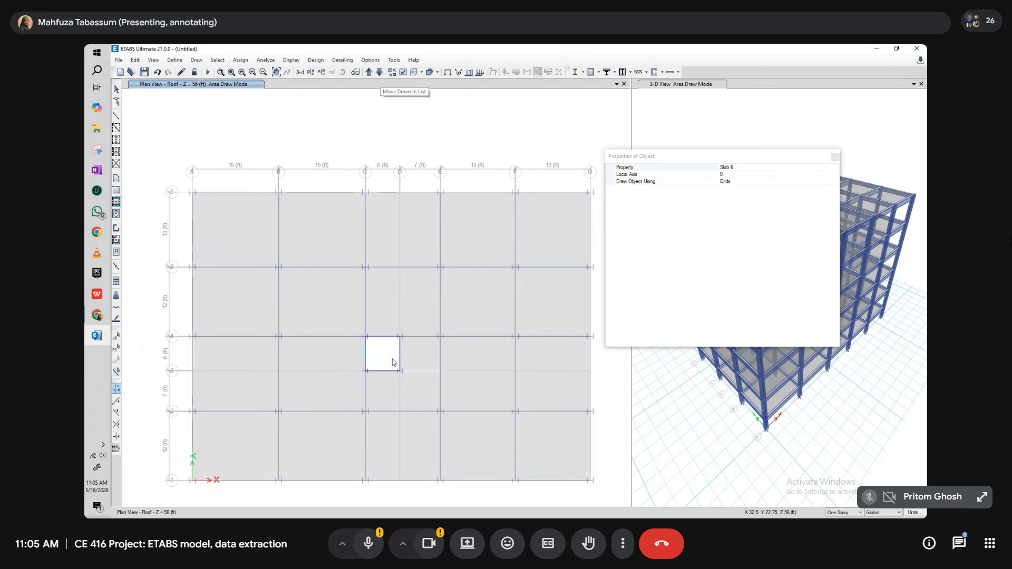
pyautogui.click(389, 356)
pyautogui.click(689, 315)
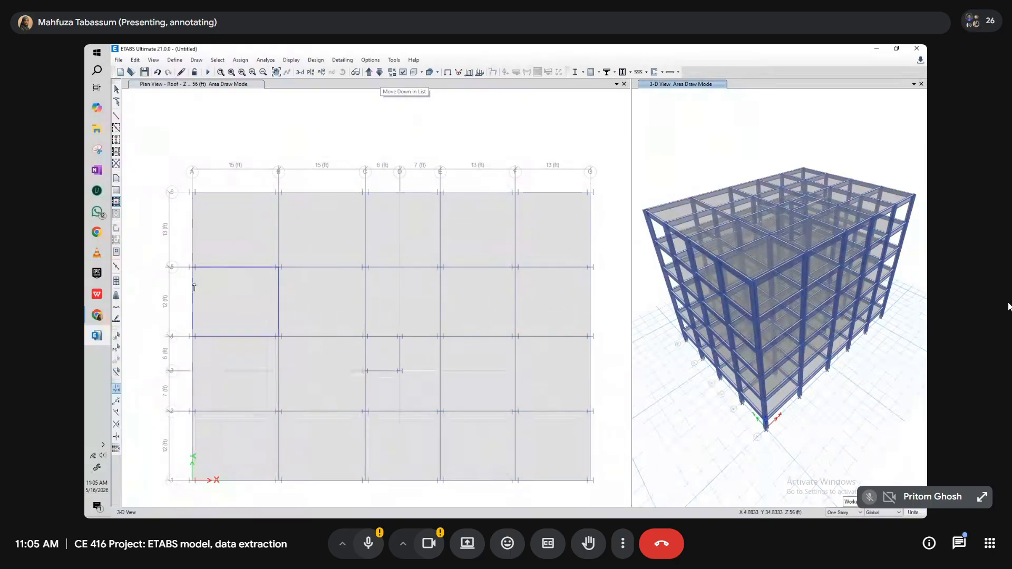
# - Place ETABS and the Chrome window with the project handout side by side, and close the model's 3-D view
pyautogui.doubleClick(657, 47)
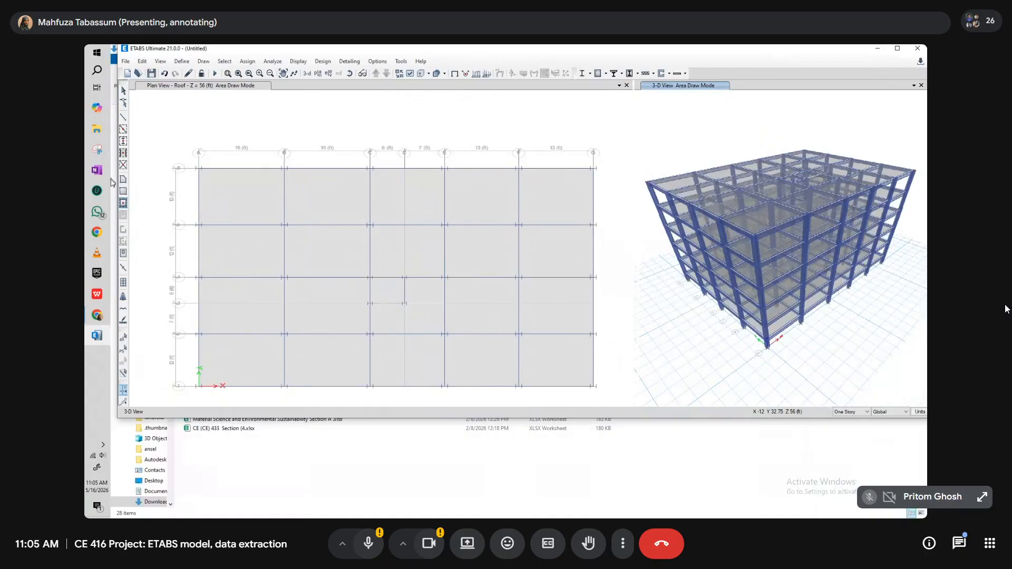
pyautogui.moveTo(680, 50); pyautogui.dragTo(423, 268)
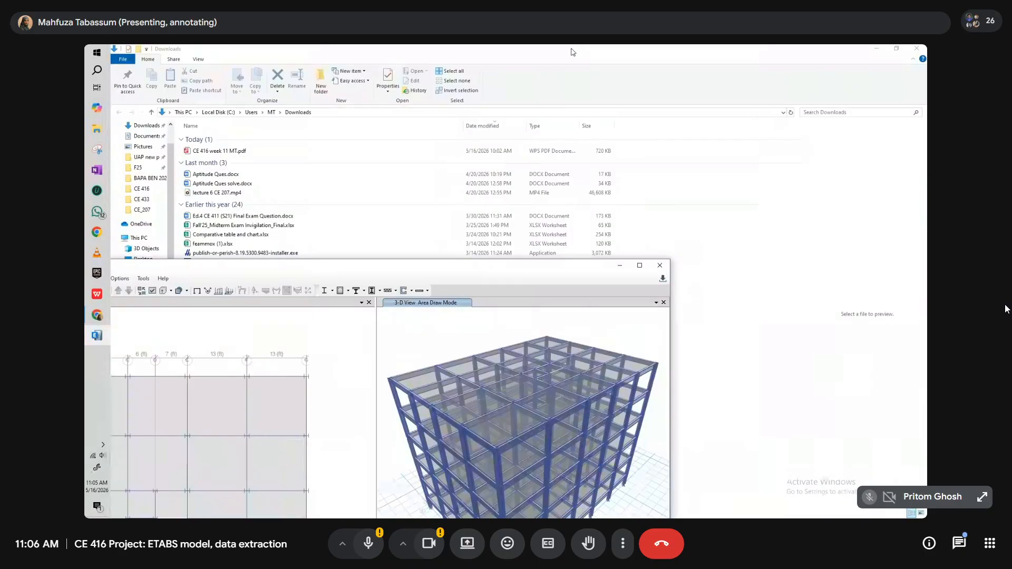
pyautogui.moveTo(519, 268); pyautogui.dragTo(109, 266)
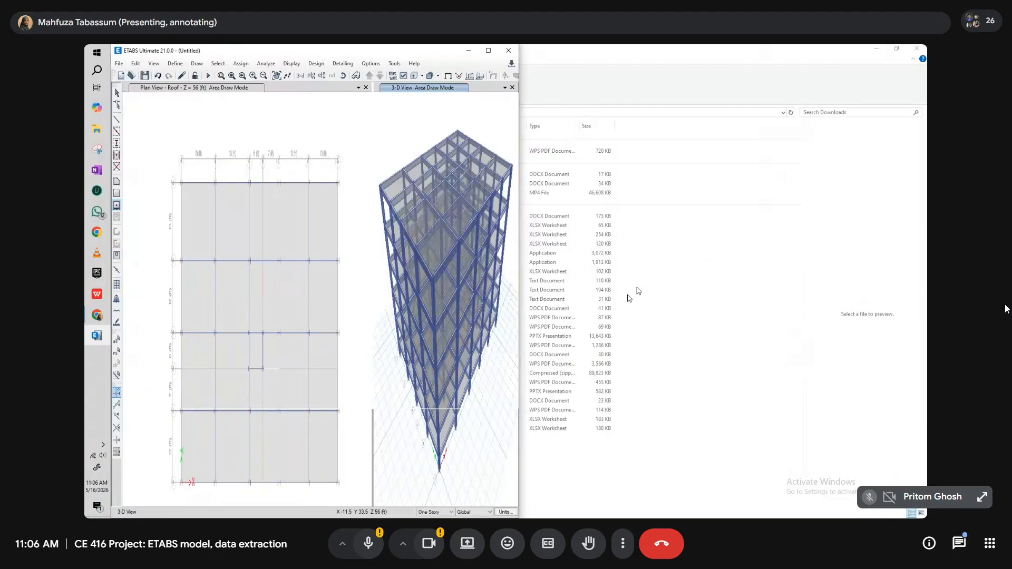
pyautogui.click(513, 88)
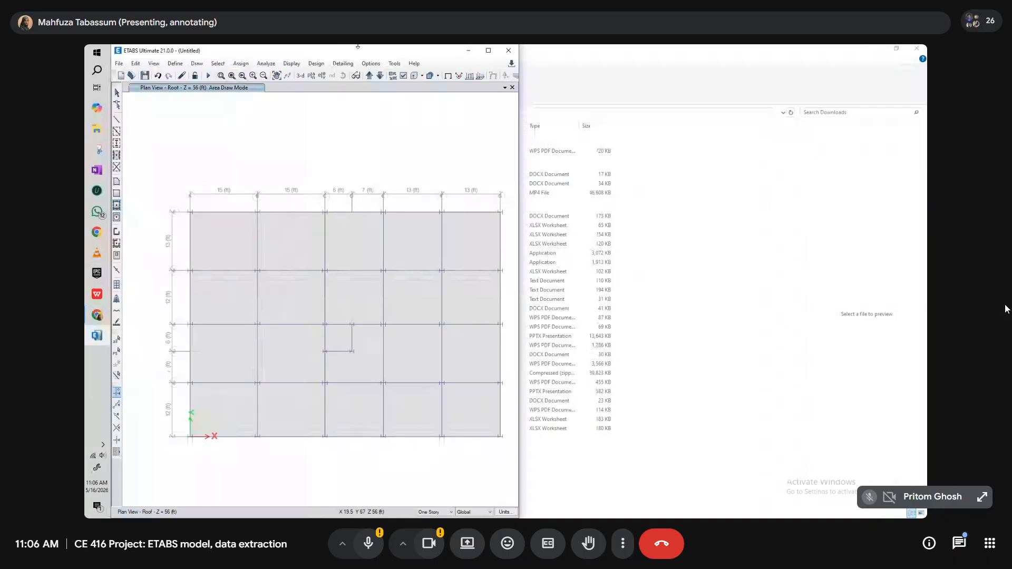
pyautogui.moveTo(280, 52); pyautogui.dragTo(112, 126)
pyautogui.click(720, 253)
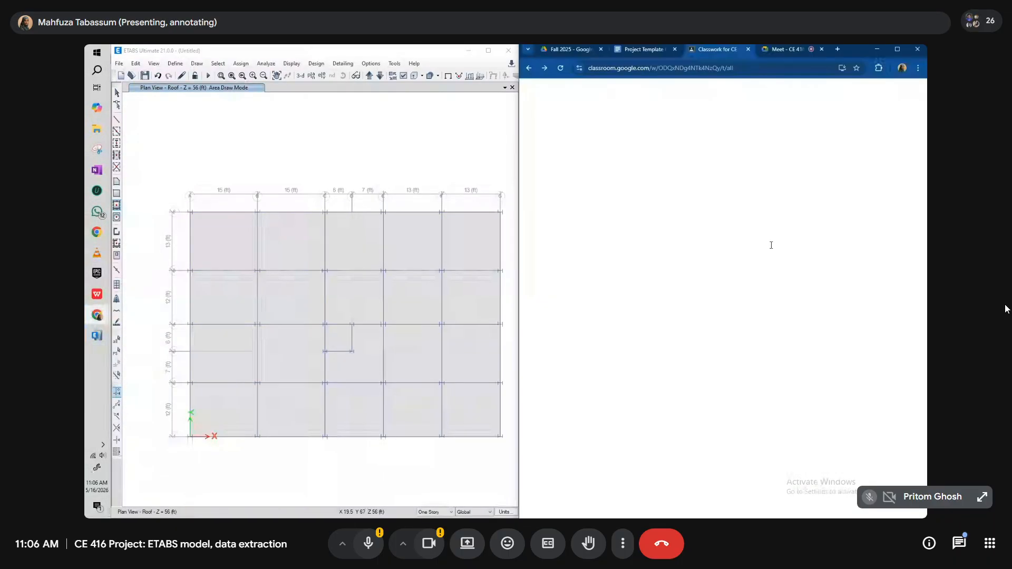
# - Zoom out the CE 416 project handout and go to the Step 9 load patterns table
pyautogui.click(740, 502)
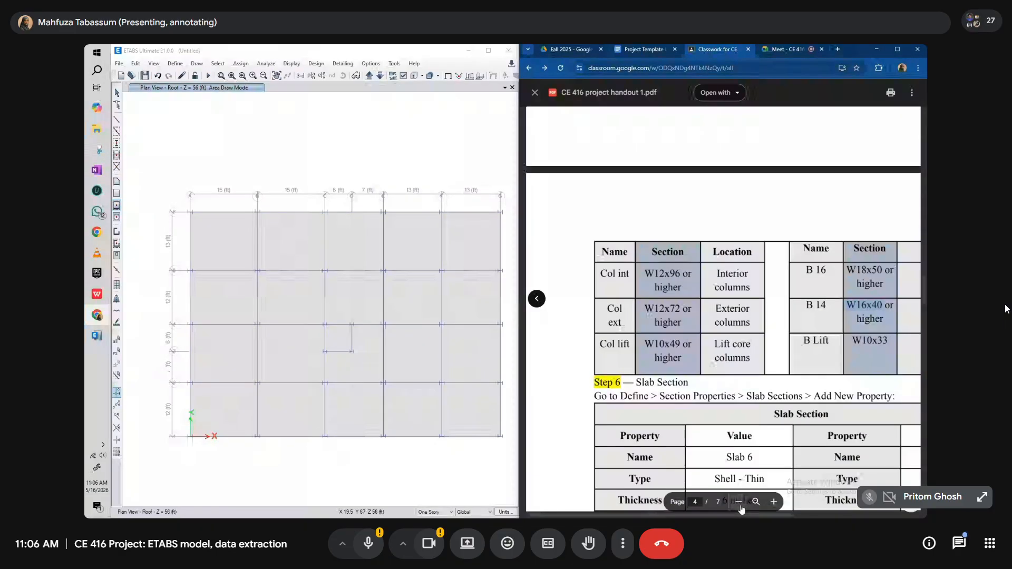
pyautogui.click(739, 502)
pyautogui.scroll(-5, 744, 415)
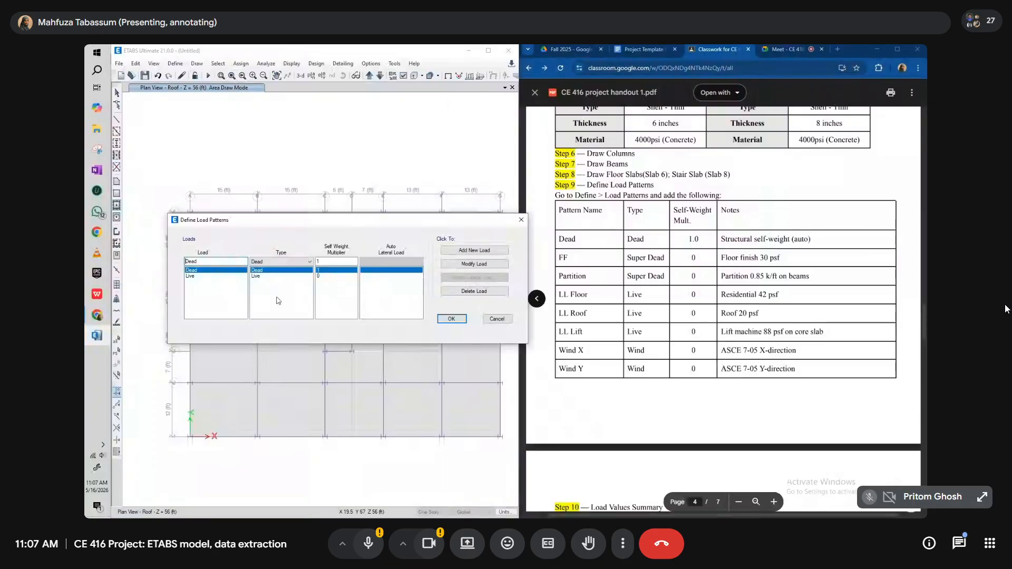
pyautogui.click(221, 271)
pyautogui.write('FF')
pyautogui.press('Return')
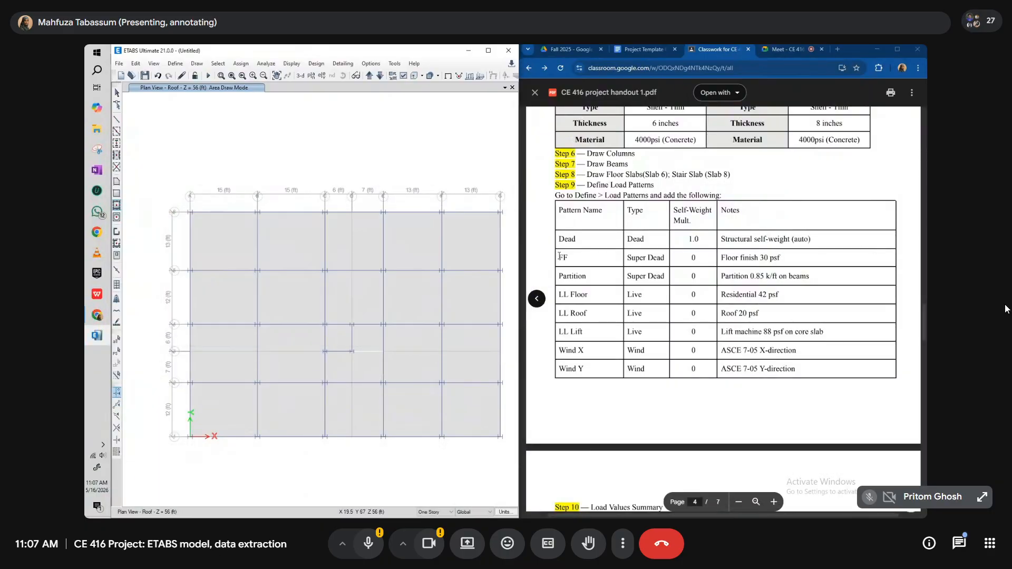
# - Add a load pattern named FF of type Super Dead in ETABS
pyautogui.click(175, 63)
pyautogui.click(200, 246)
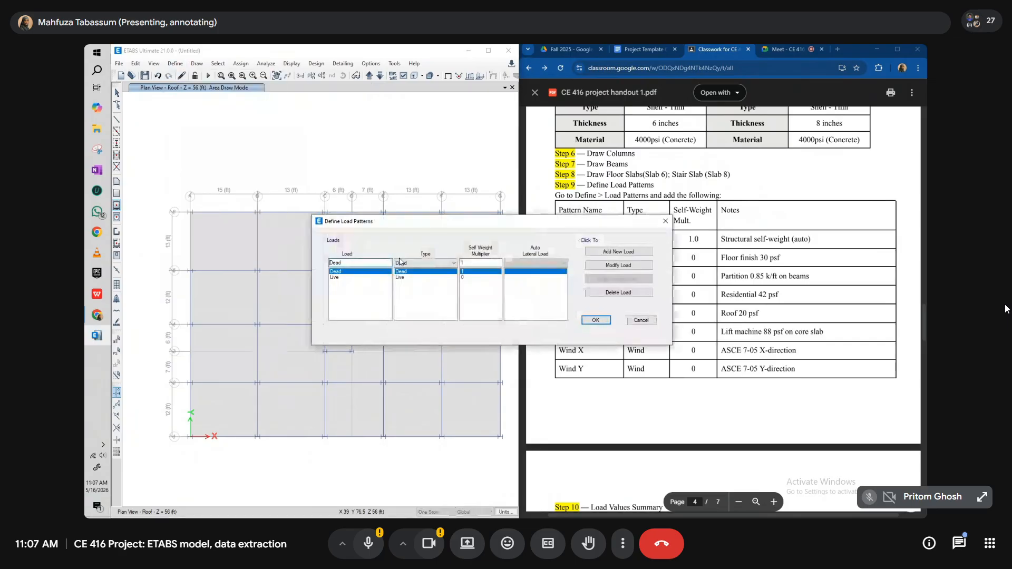
pyautogui.write('FF')
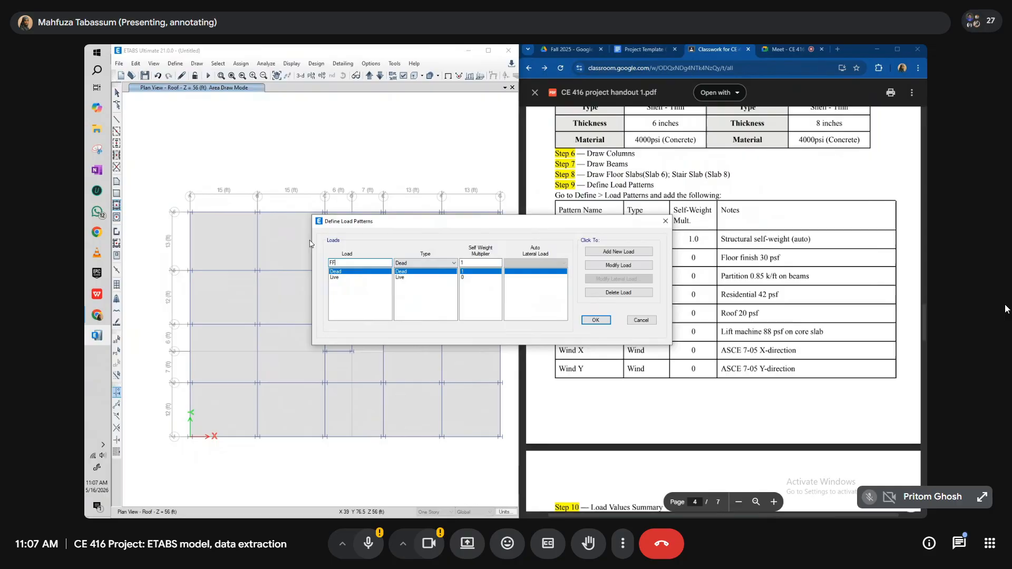
pyautogui.click(424, 263)
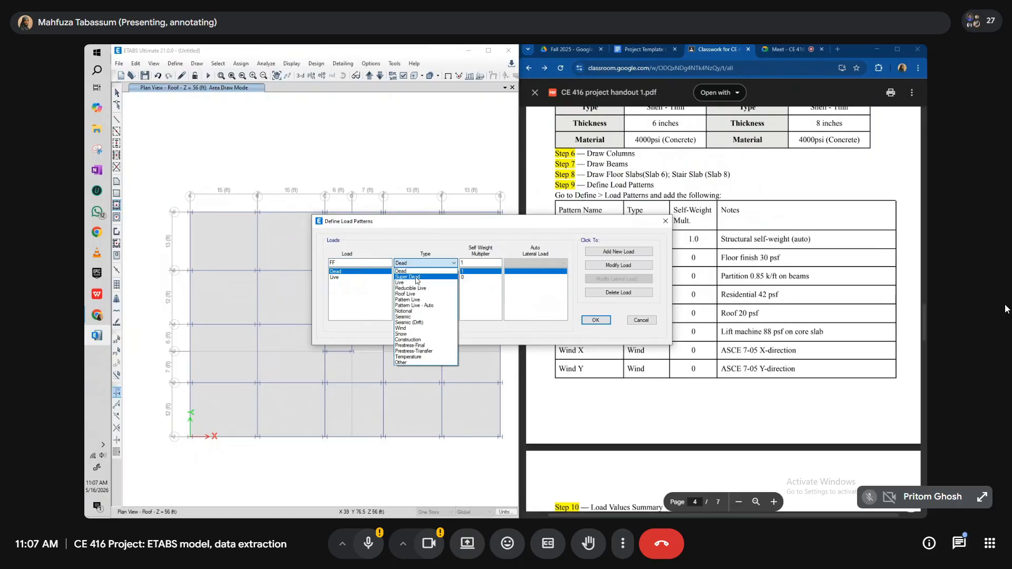
pyautogui.click(416, 278)
pyautogui.moveTo(416, 223); pyautogui.dragTo(314, 215)
pyautogui.click(493, 248)
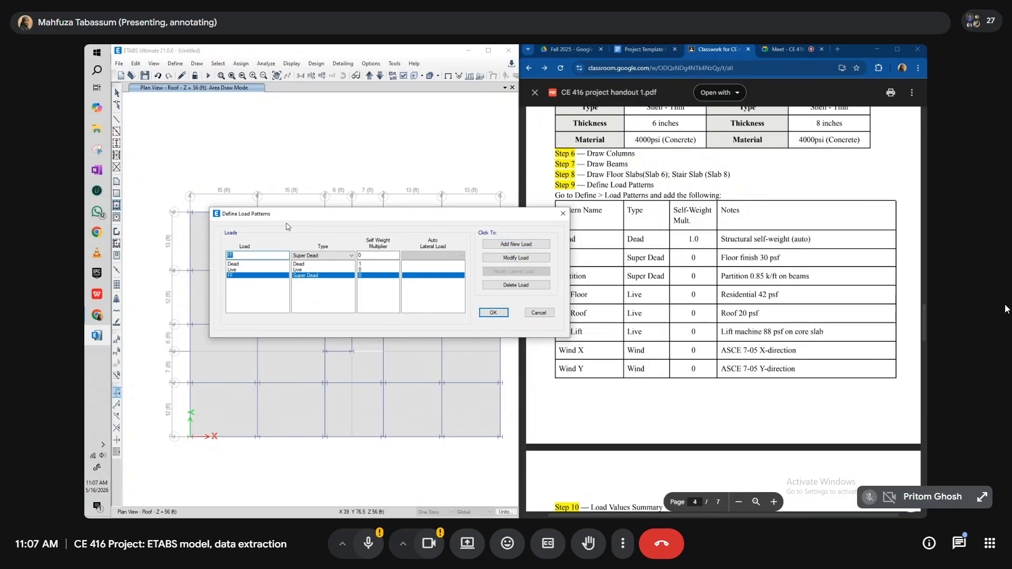
# - Add a Super Dead load pattern named Partition with a self-weight multiplier of 0
pyautogui.write('Patition')
pyautogui.click(233, 256)
pyautogui.write('e')
pyautogui.press('BackSpace')
pyautogui.write('r')
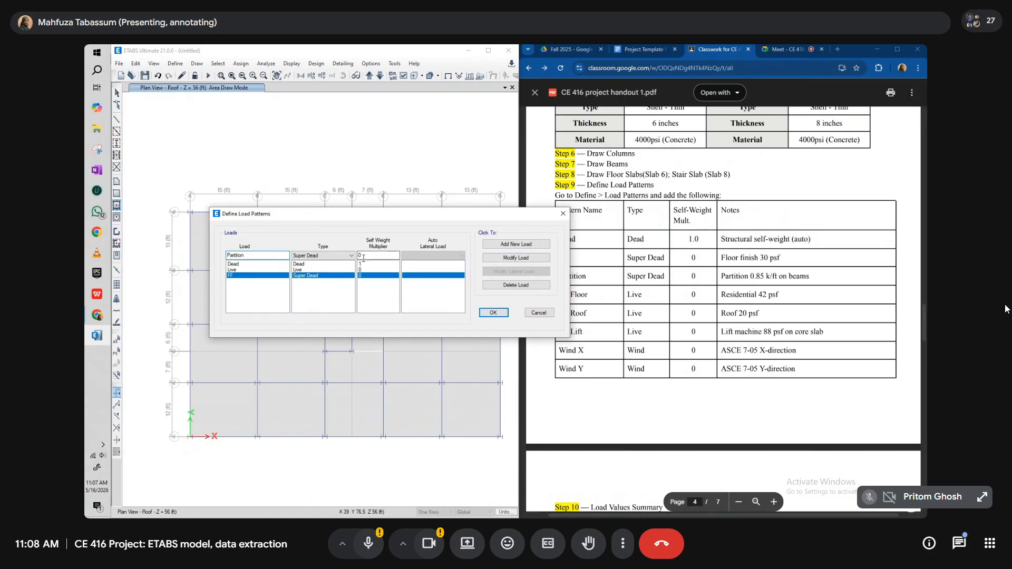
pyautogui.click(484, 245)
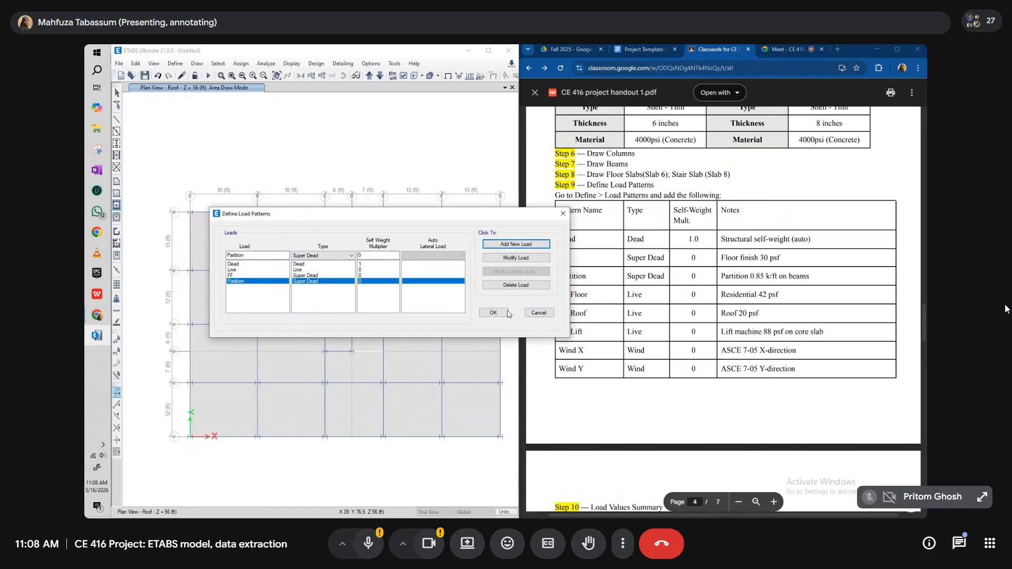
pyautogui.moveTo(470, 218); pyautogui.dragTo(400, 217)
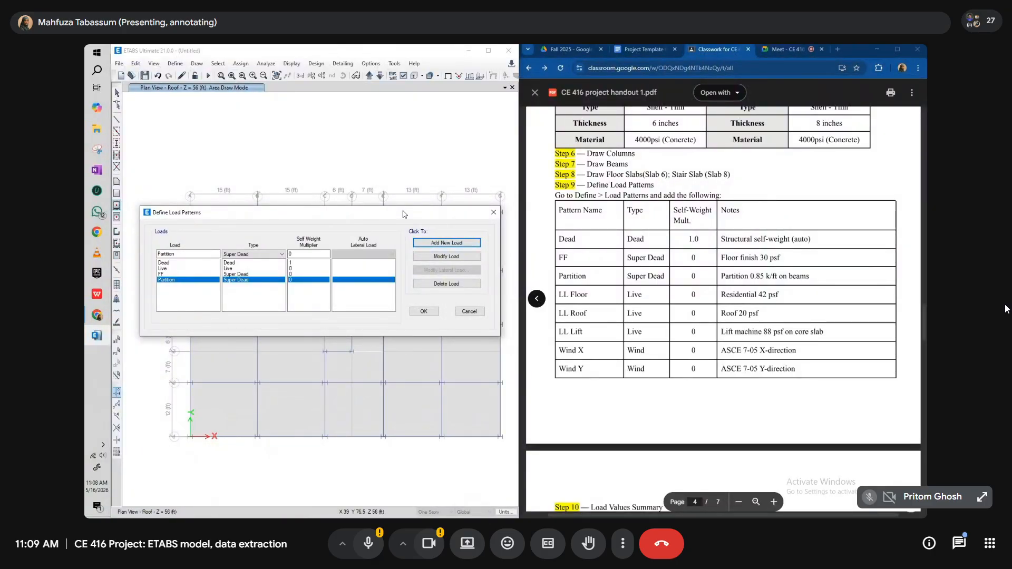
# - Highlight the Partition note and the LL Lift row in the handout's load patterns table
pyautogui.moveTo(720, 277); pyautogui.dragTo(816, 289)
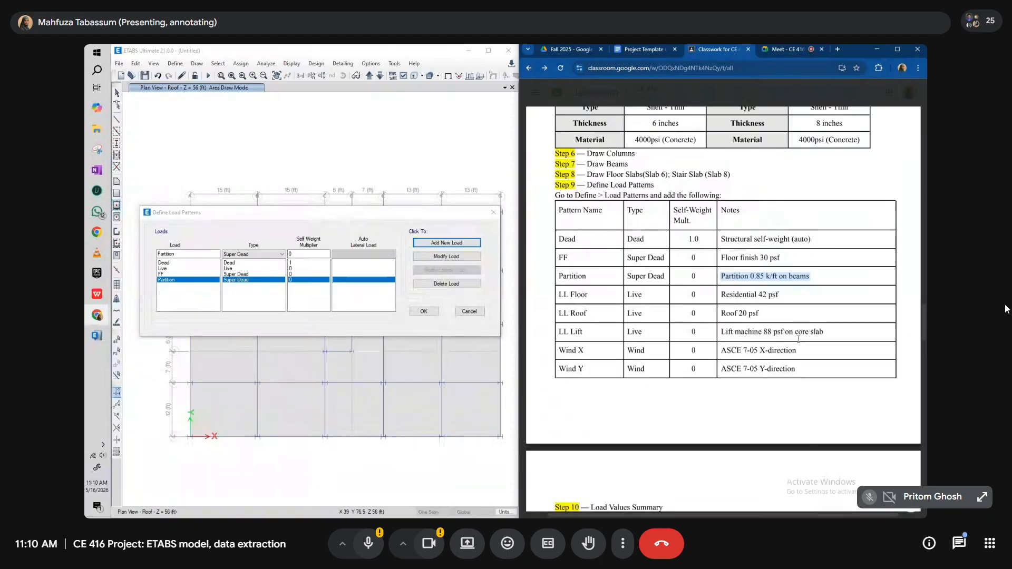
pyautogui.moveTo(823, 331); pyautogui.dragTo(718, 331)
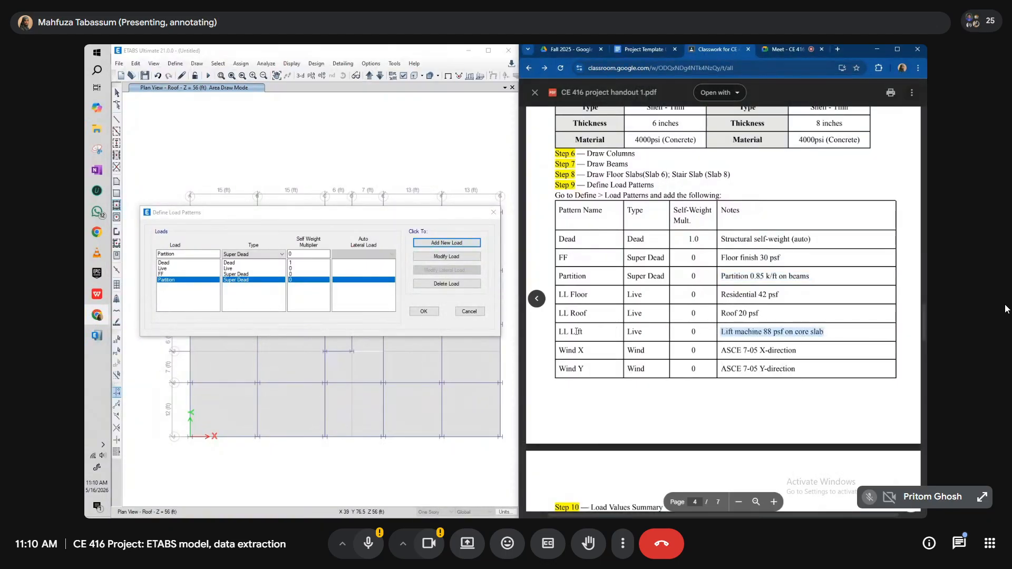
pyautogui.moveTo(570, 331); pyautogui.dragTo(863, 335)
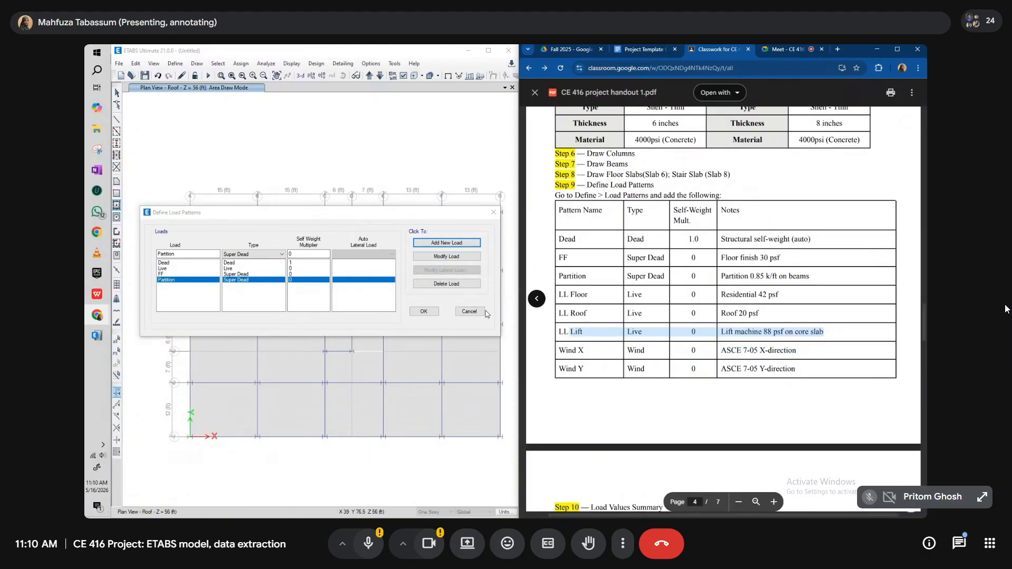
# - Add a Wind load pattern named WX with ASCE 7-05 as its auto lateral load
pyautogui.click(138, 241)
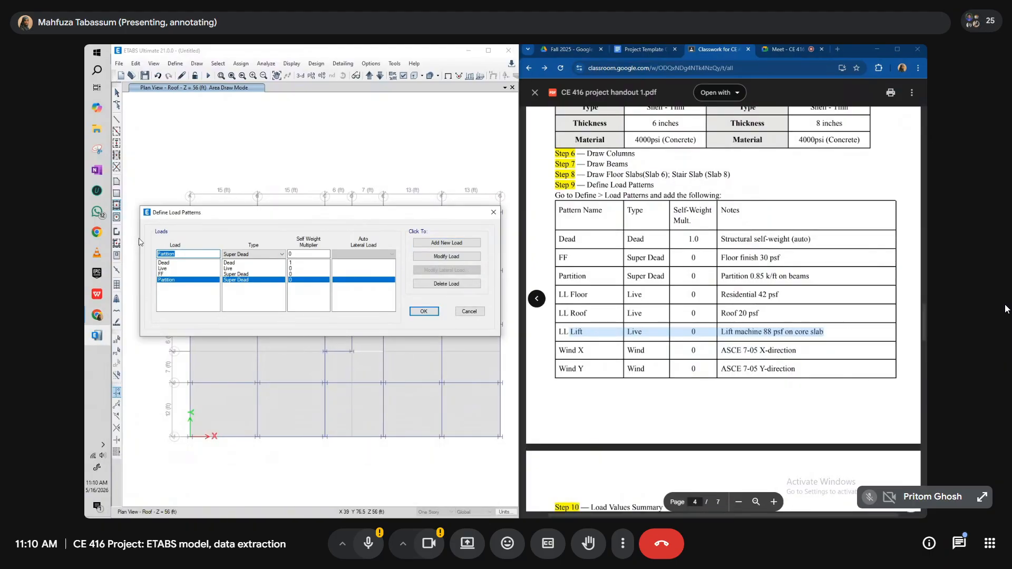
pyautogui.write('WX')
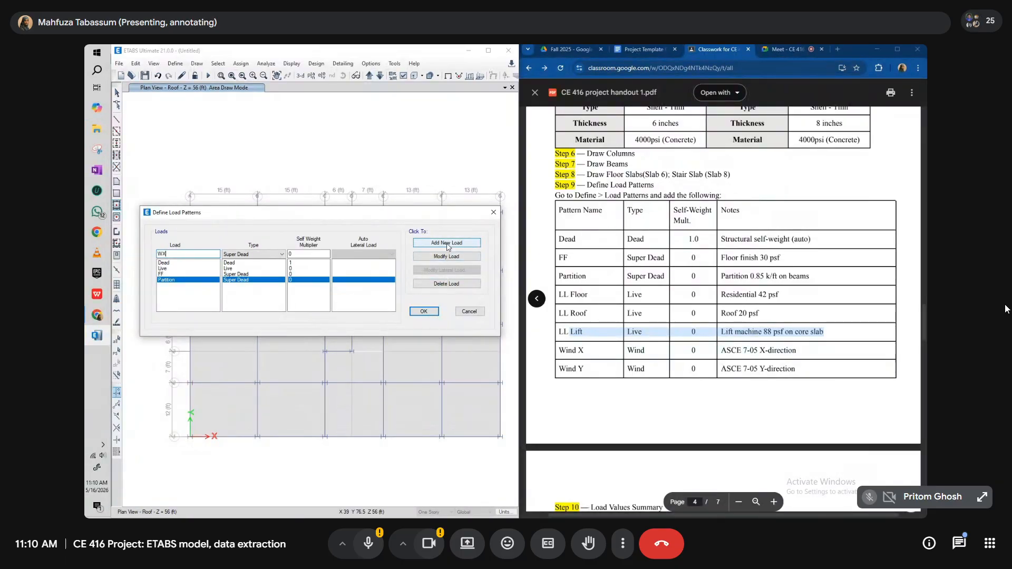
pyautogui.click(278, 254)
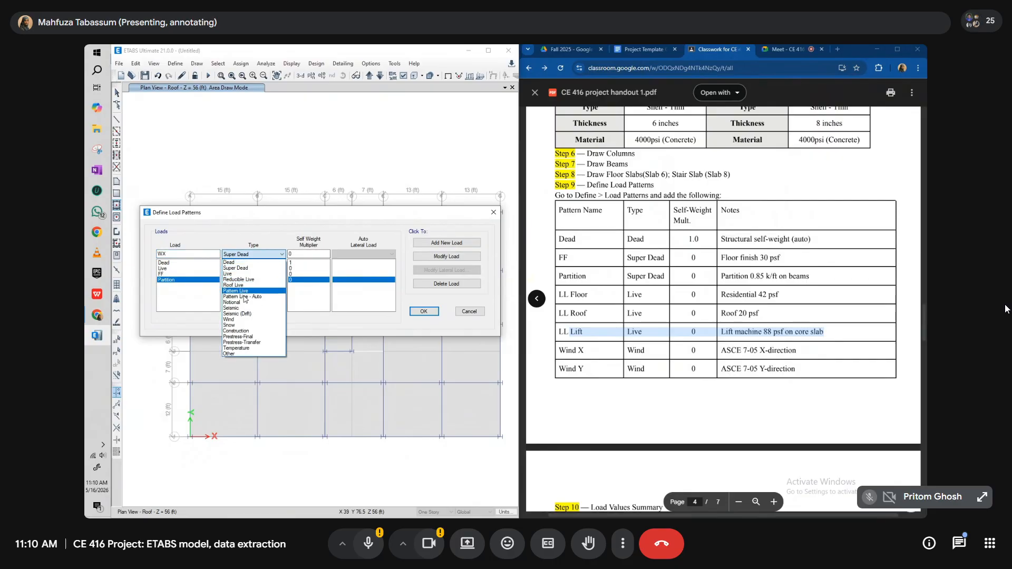
pyautogui.click(237, 320)
pyautogui.click(364, 254)
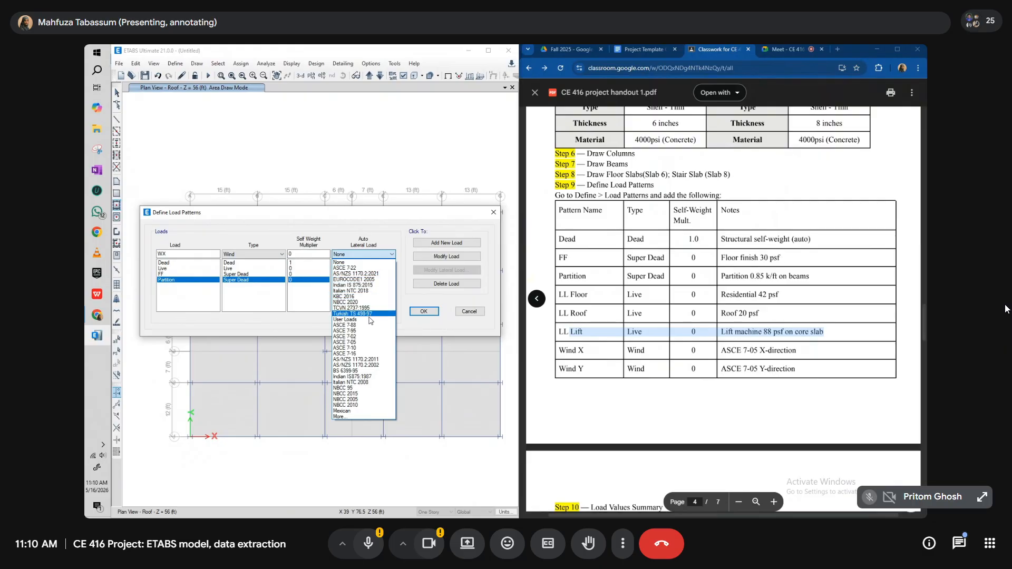
pyautogui.click(362, 345)
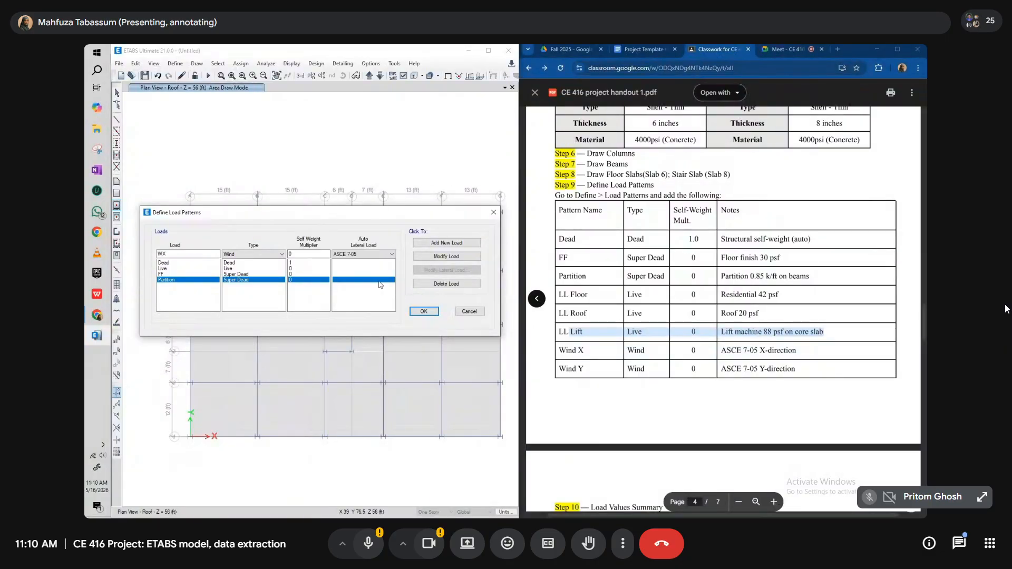
pyautogui.click(458, 243)
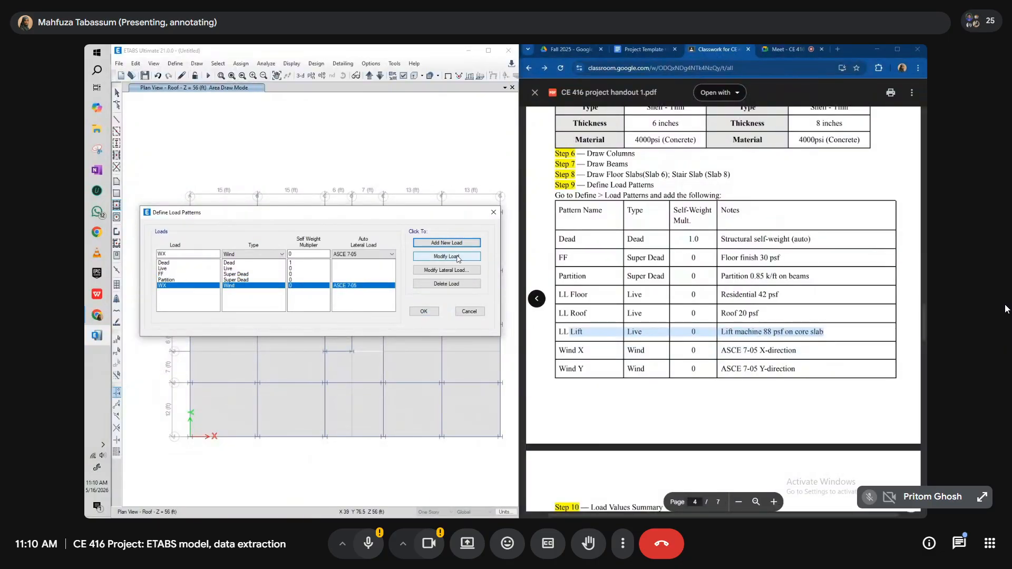
# - Set the WX lateral load's wind speed to 147 mph with exposure type B
pyautogui.click(448, 271)
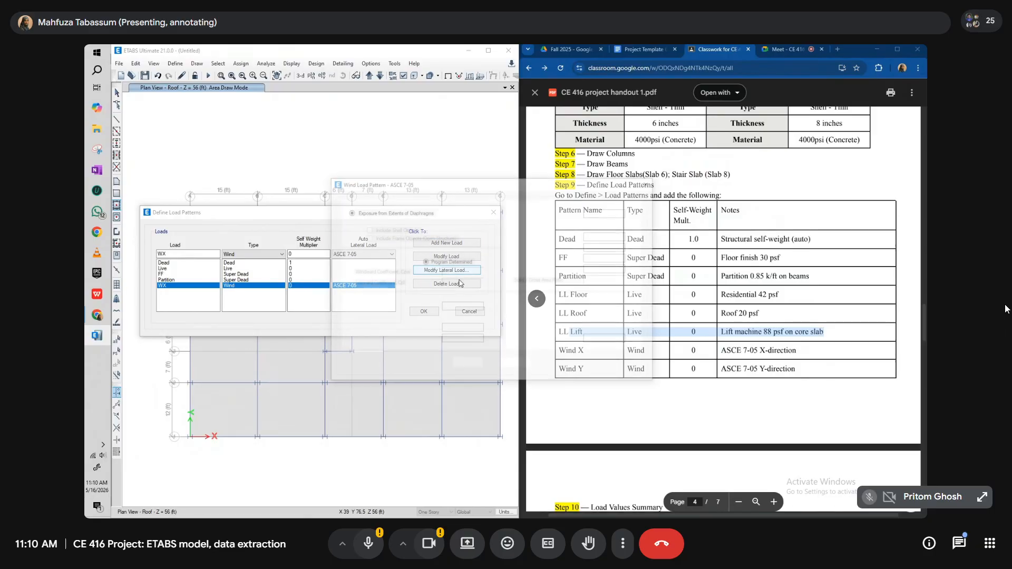
pyautogui.doubleClick(586, 213)
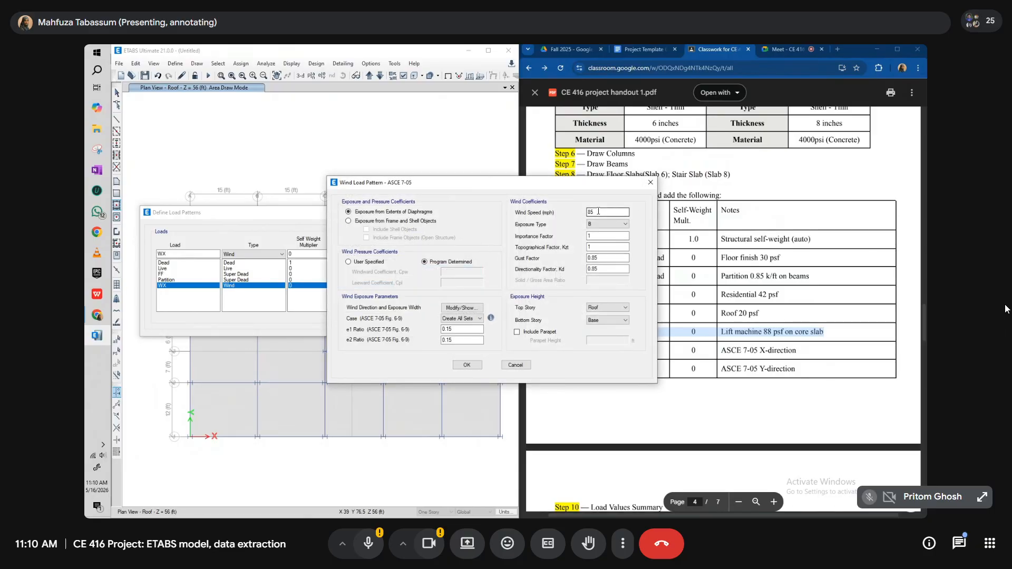
pyautogui.write('147')
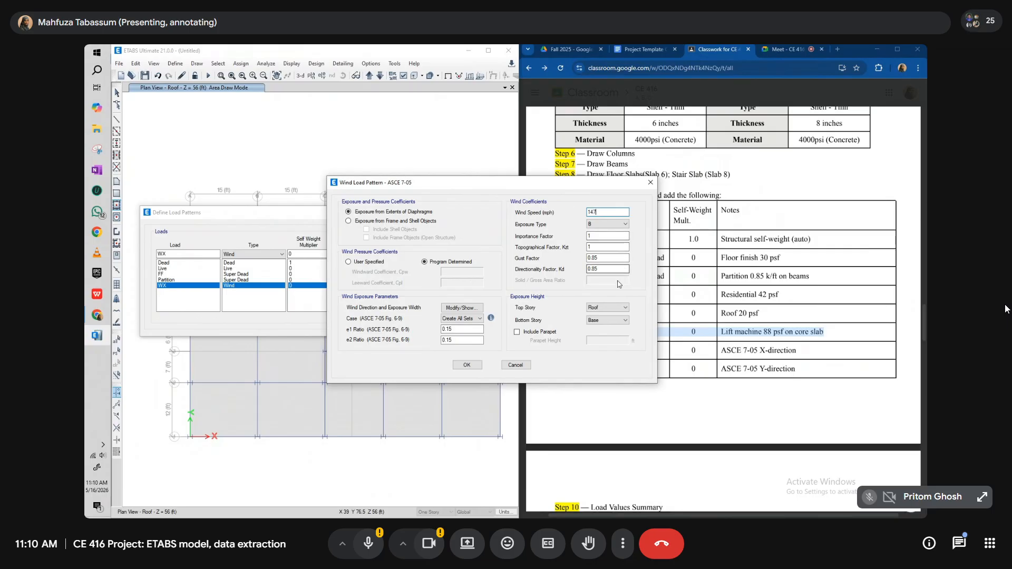
pyautogui.click(606, 226)
pyautogui.click(606, 228)
pyautogui.click(598, 247)
# - Use user-specified pressure coefficients of 0.8 windward and 0.5 leeward for WX, and set the exposure height's bottom story to Story1
pyautogui.click(348, 262)
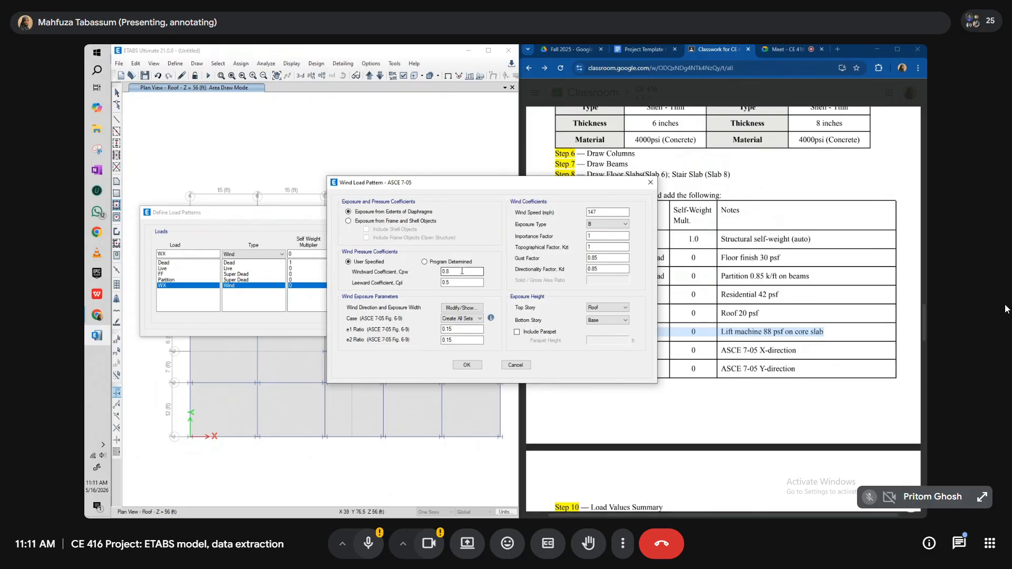
pyautogui.click(461, 283)
pyautogui.click(601, 321)
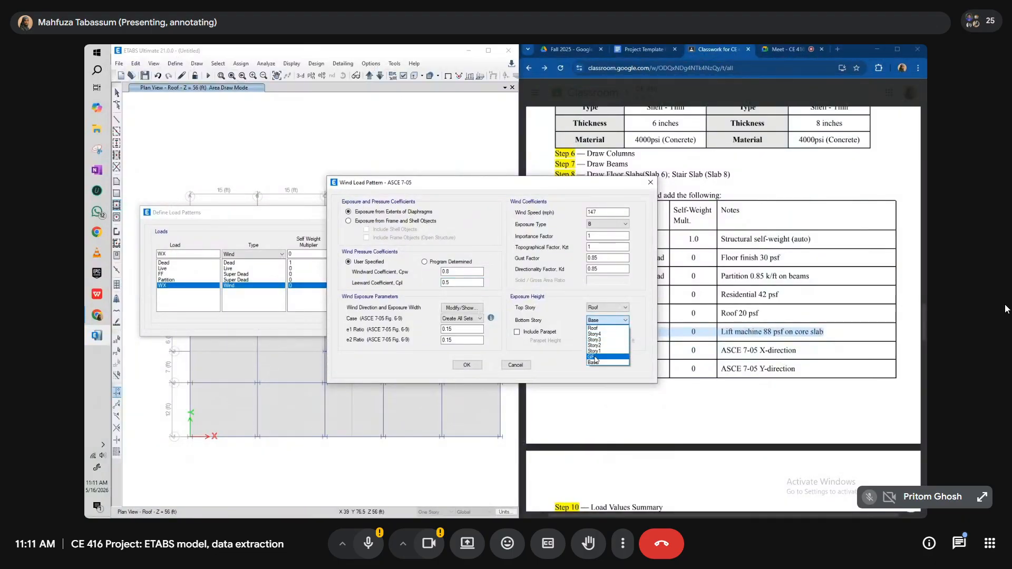
pyautogui.click(596, 352)
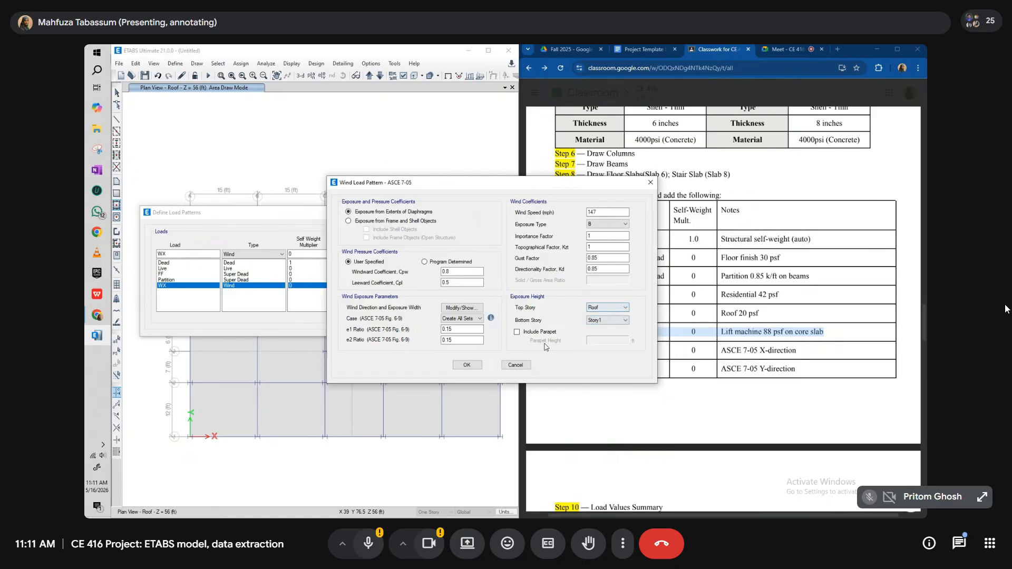
pyautogui.click(466, 365)
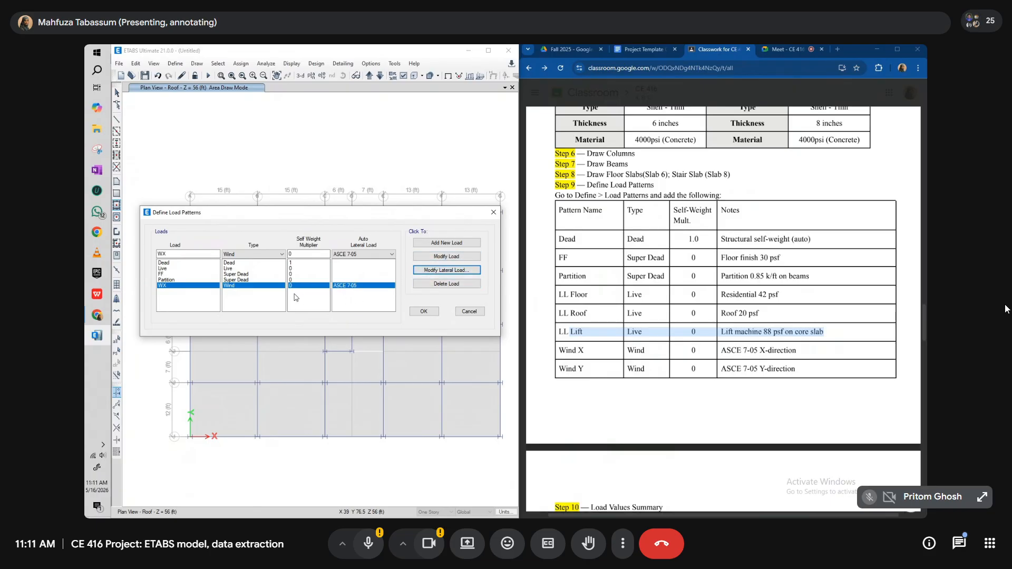
# - Add a Wind load pattern named WY with ASCE 7-05 auto lateral load and a wind direction angle of 90 degrees
pyautogui.click(184, 255)
pyautogui.write('y')
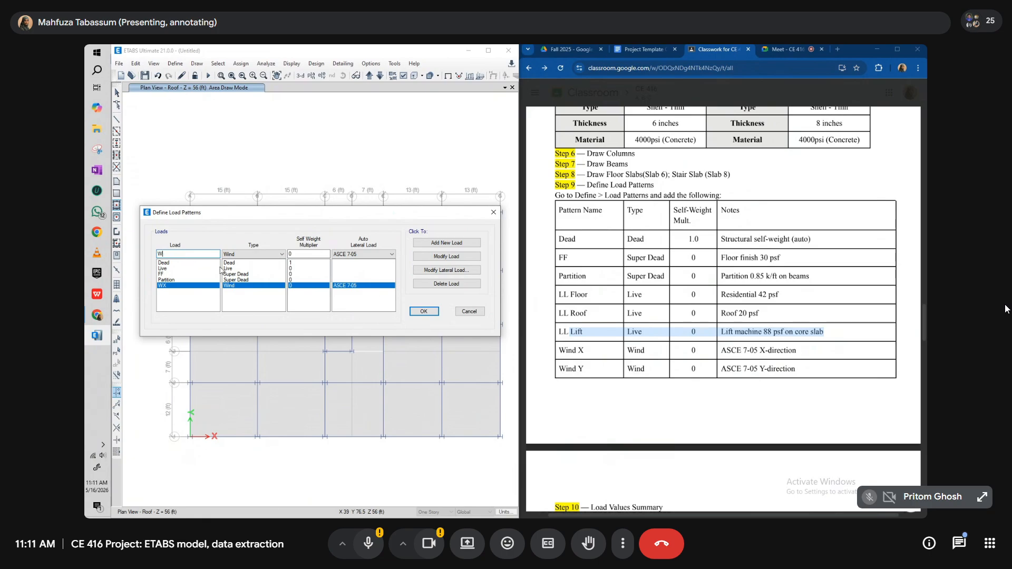
pyautogui.click(415, 245)
pyautogui.click(432, 271)
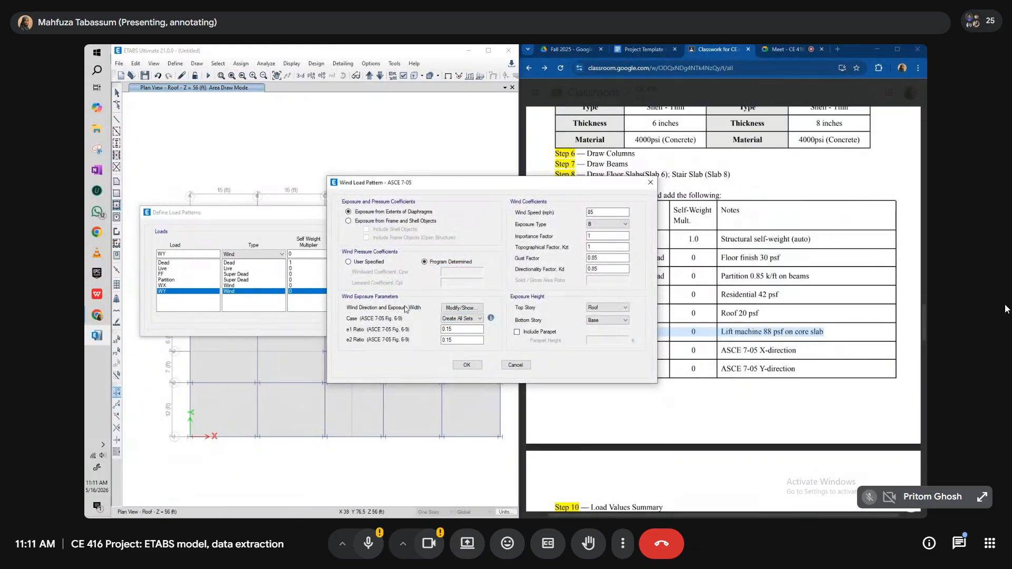
pyautogui.click(459, 311)
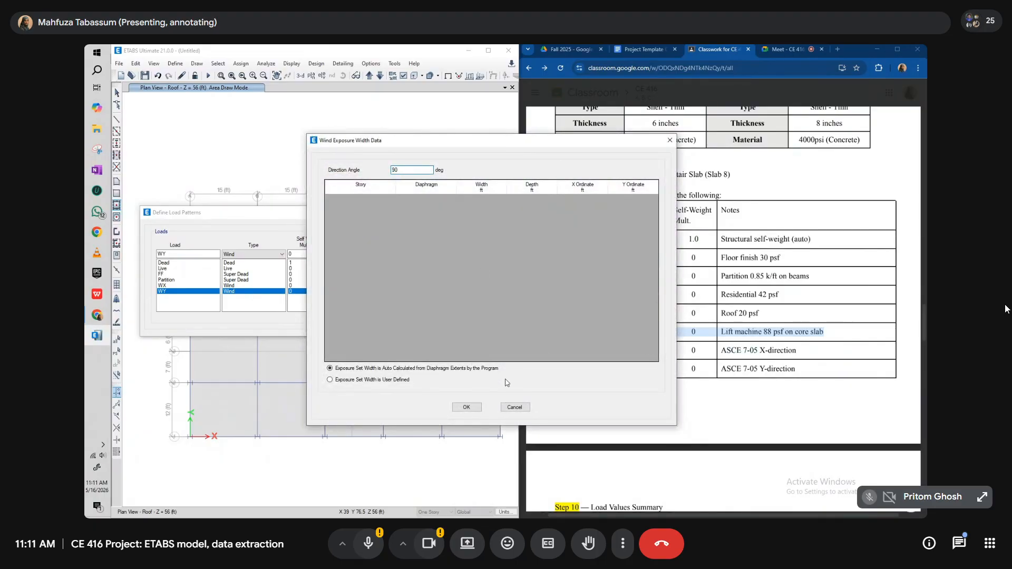
pyautogui.click(466, 407)
pyautogui.click(467, 364)
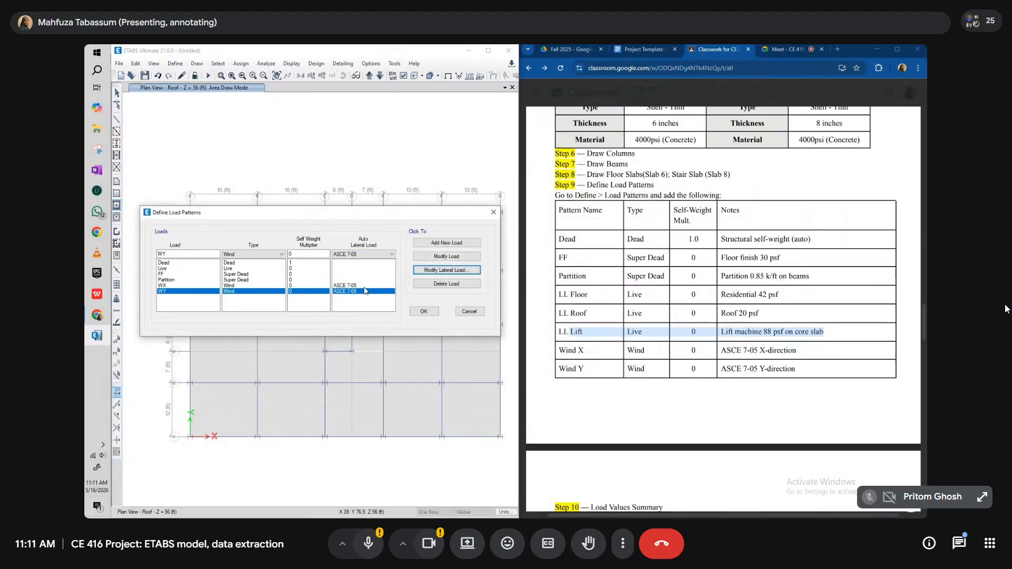
pyautogui.click(423, 312)
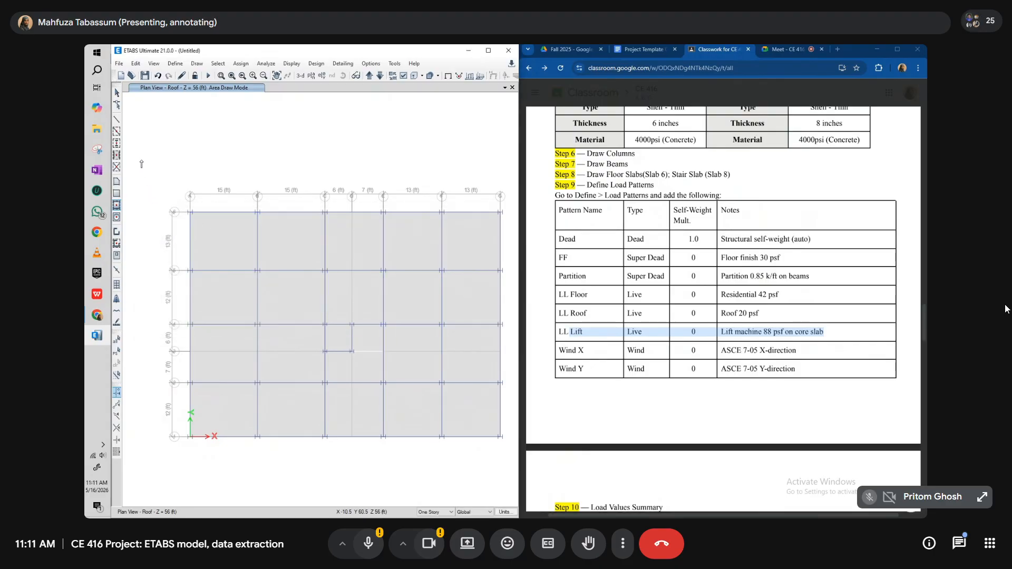
# - Inspect the diaphragm choices available for joint assignment without assigning any
pyautogui.click(241, 64)
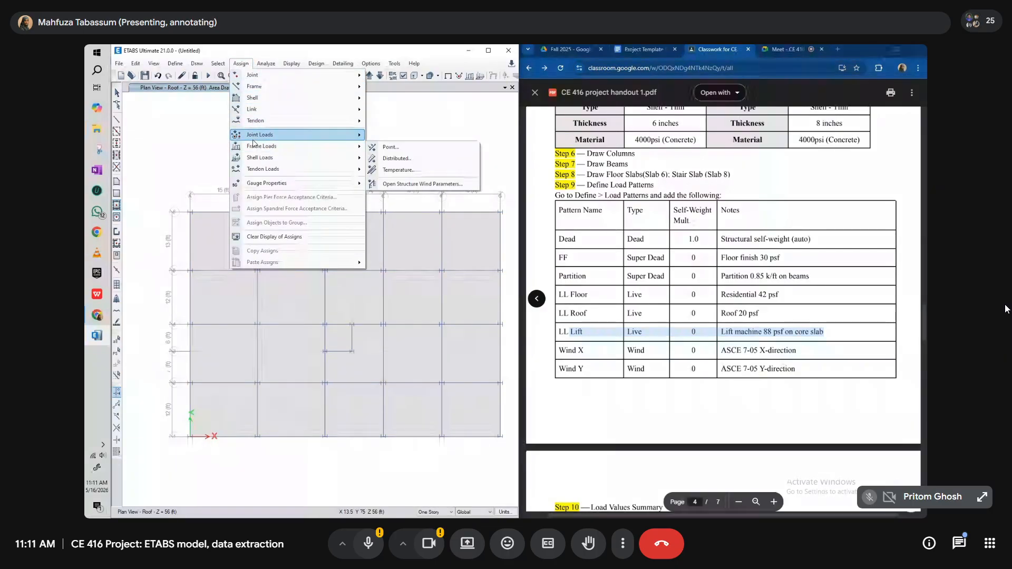
pyautogui.moveTo(260, 83)
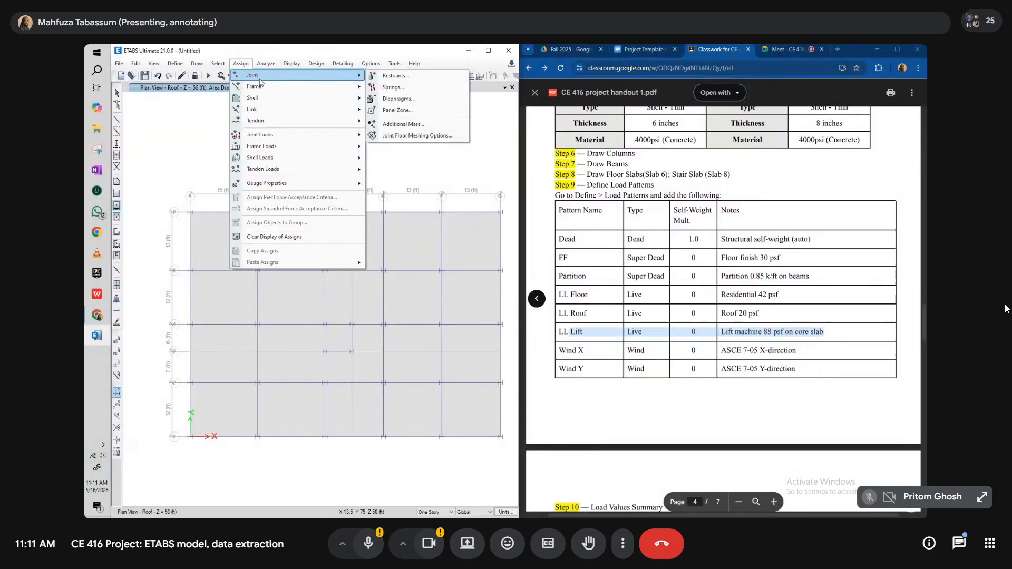
pyautogui.click(391, 100)
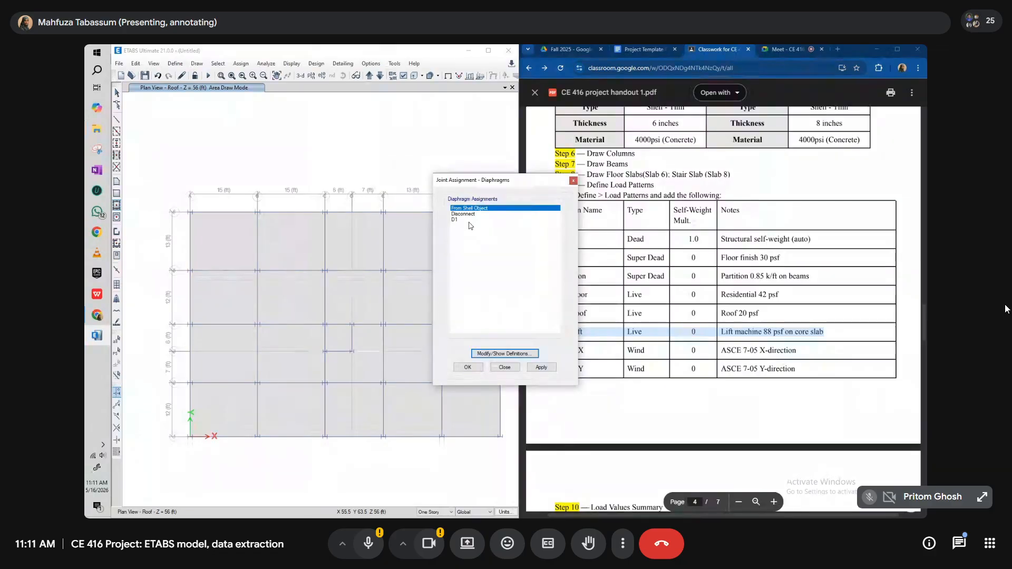
pyautogui.click(573, 181)
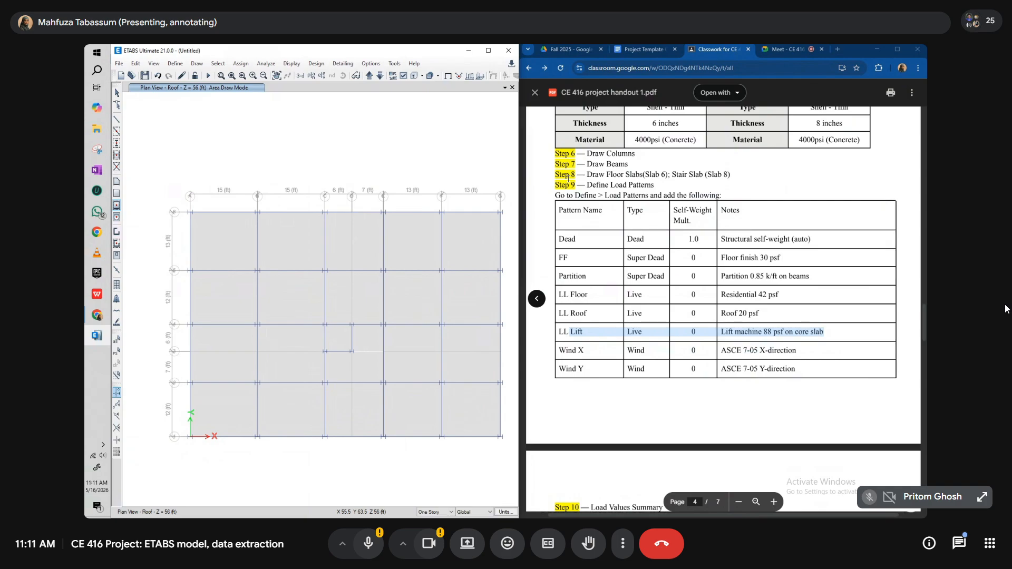
# - Read on in the handout to Step 14 and highlight the load combination formulas, including COMB1
pyautogui.scroll(-6, 664, 292)
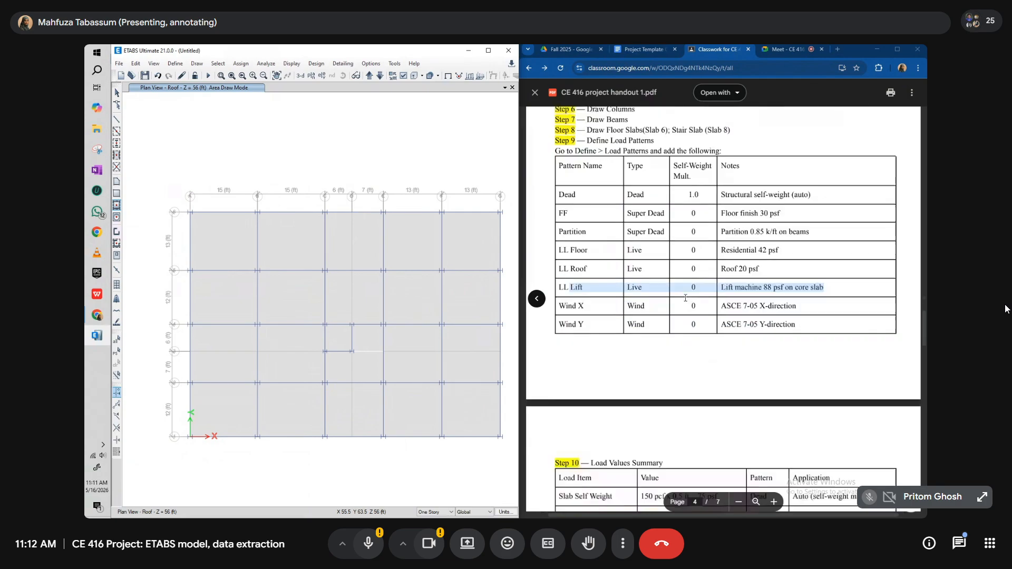
pyautogui.scroll(-6, 664, 292)
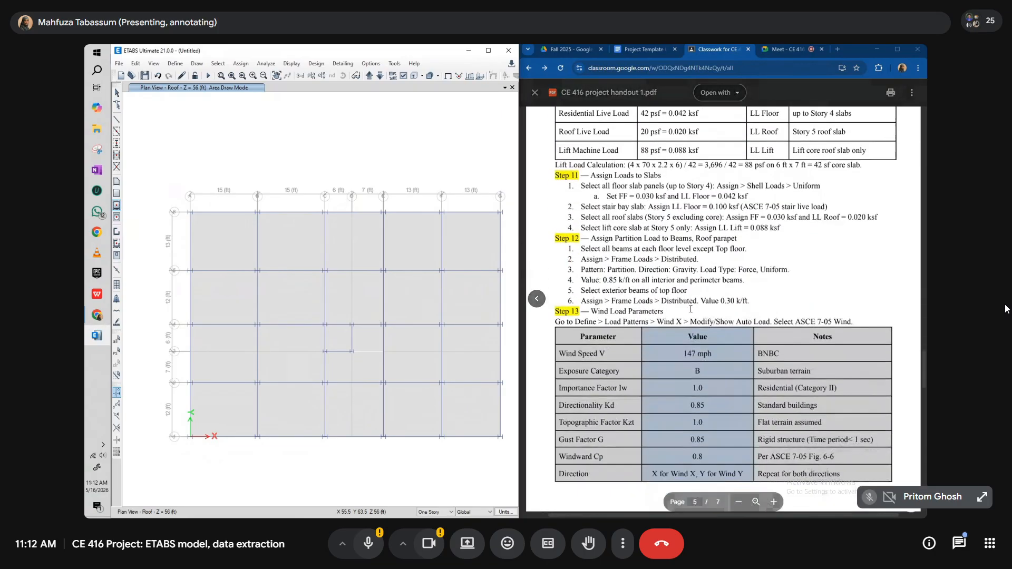
pyautogui.scroll(-5, 696, 322)
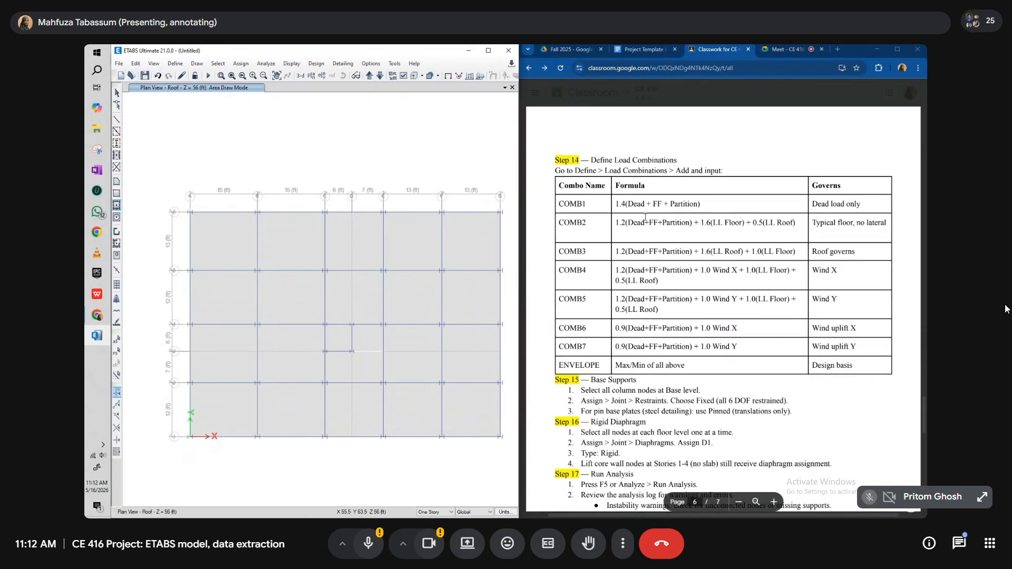
pyautogui.moveTo(615, 222); pyautogui.dragTo(774, 358)
pyautogui.moveTo(615, 204); pyautogui.dragTo(700, 205)
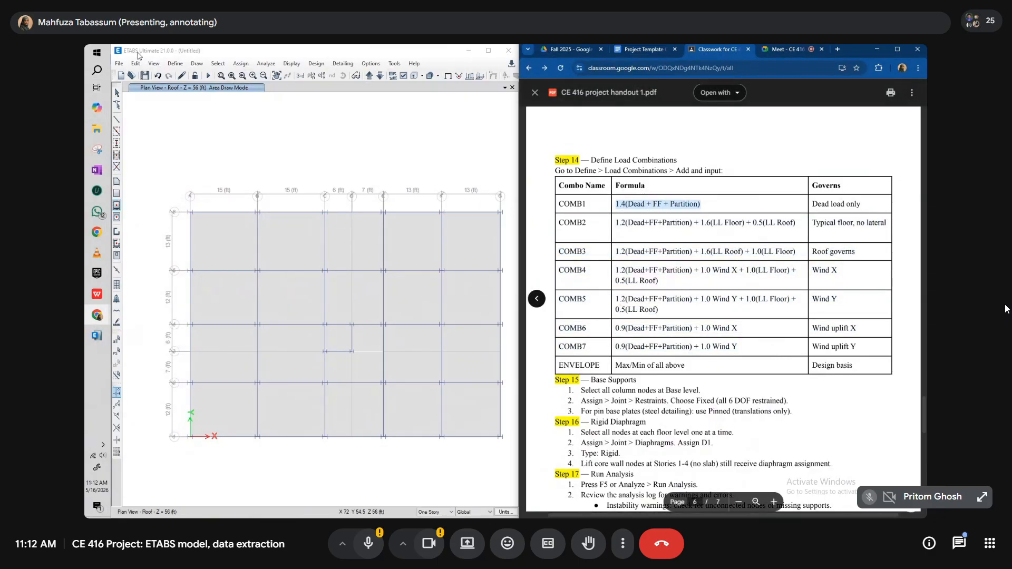
# - Start a new Linear Add load combination named Comb1 and give it five load entries
pyautogui.click(175, 63)
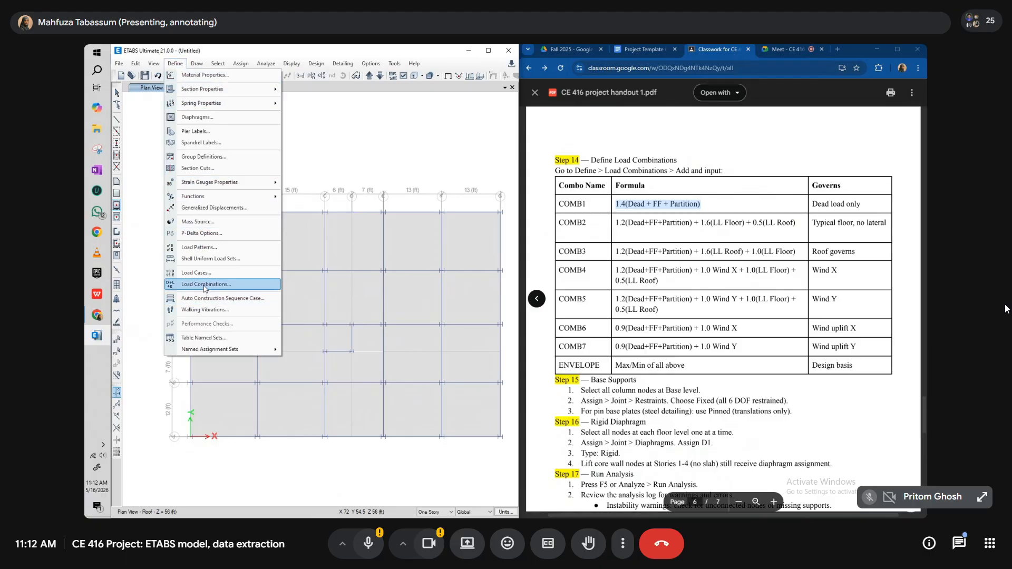
pyautogui.click(204, 285)
pyautogui.moveTo(488, 217); pyautogui.dragTo(344, 229)
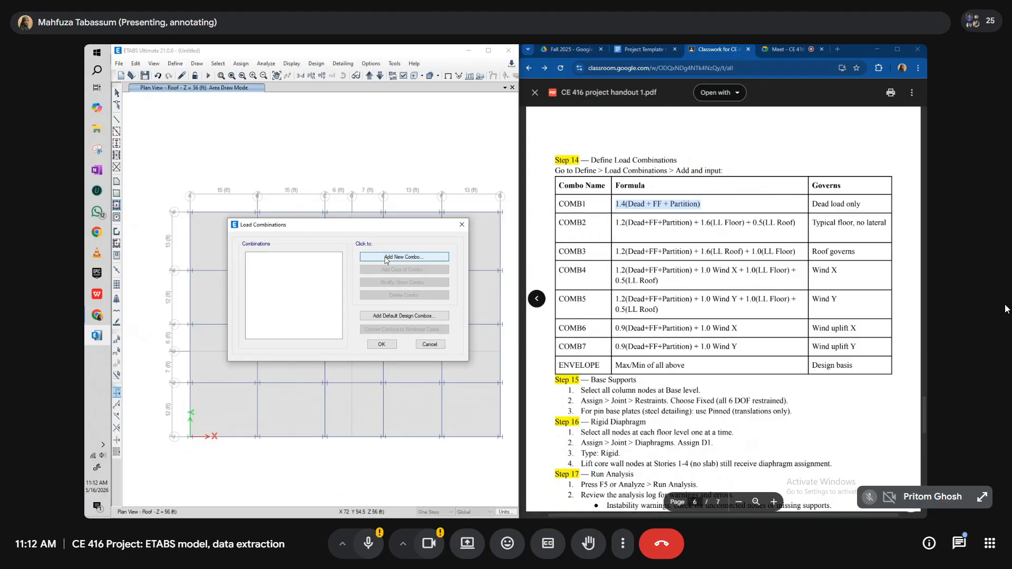
pyautogui.click(369, 257)
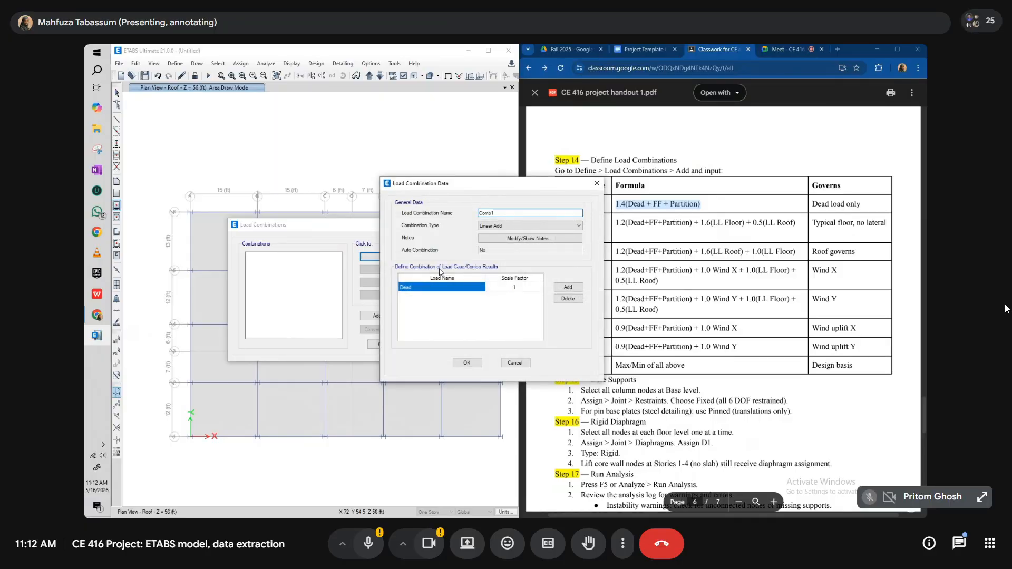
pyautogui.click(498, 216)
pyautogui.click(568, 287)
pyautogui.click(568, 287)
pyautogui.click(568, 287)
pyautogui.click(567, 287)
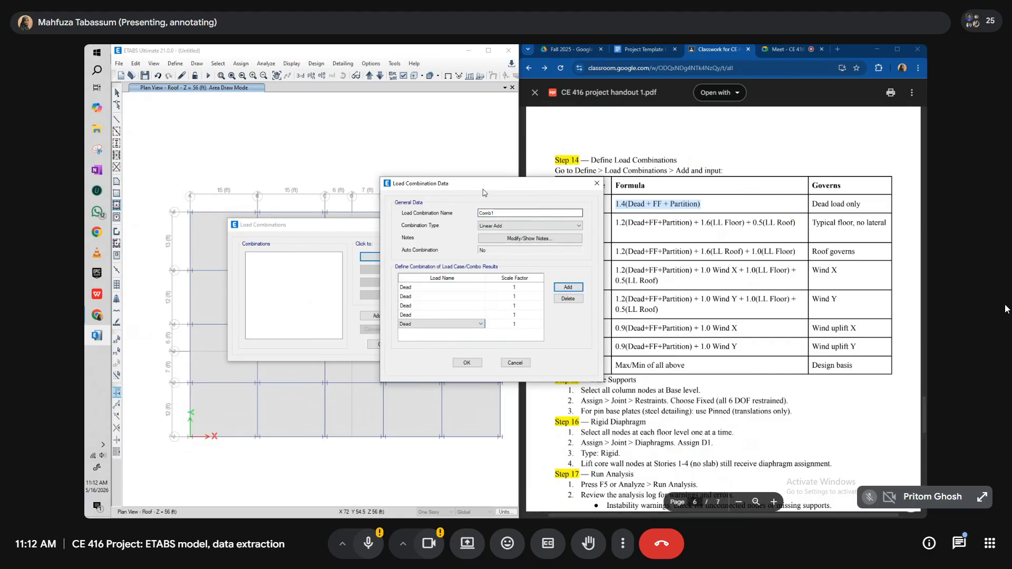
# - Set the second, third and fourth load entries of Comb1 to Live, Partition and FF
pyautogui.moveTo(483, 185); pyautogui.dragTo(426, 180)
pyautogui.click(354, 291)
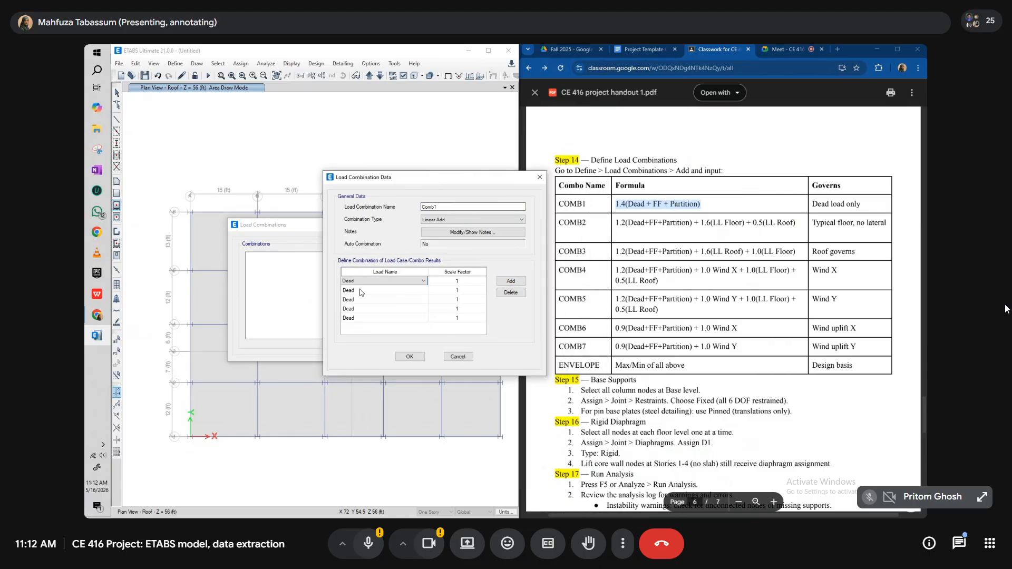
pyautogui.click(369, 291)
pyautogui.click(401, 304)
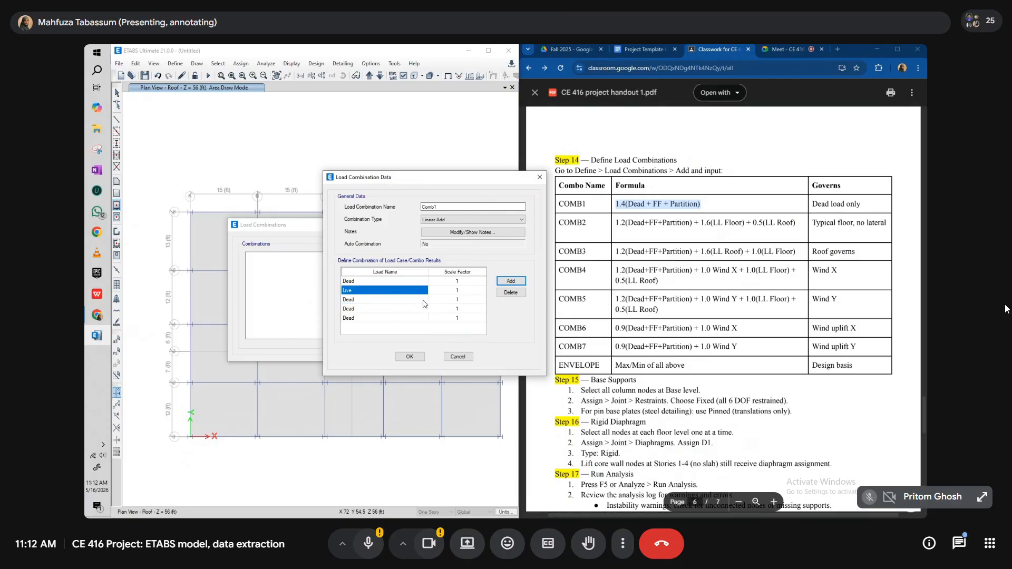
pyautogui.click(399, 299)
pyautogui.click(399, 299)
pyautogui.click(396, 330)
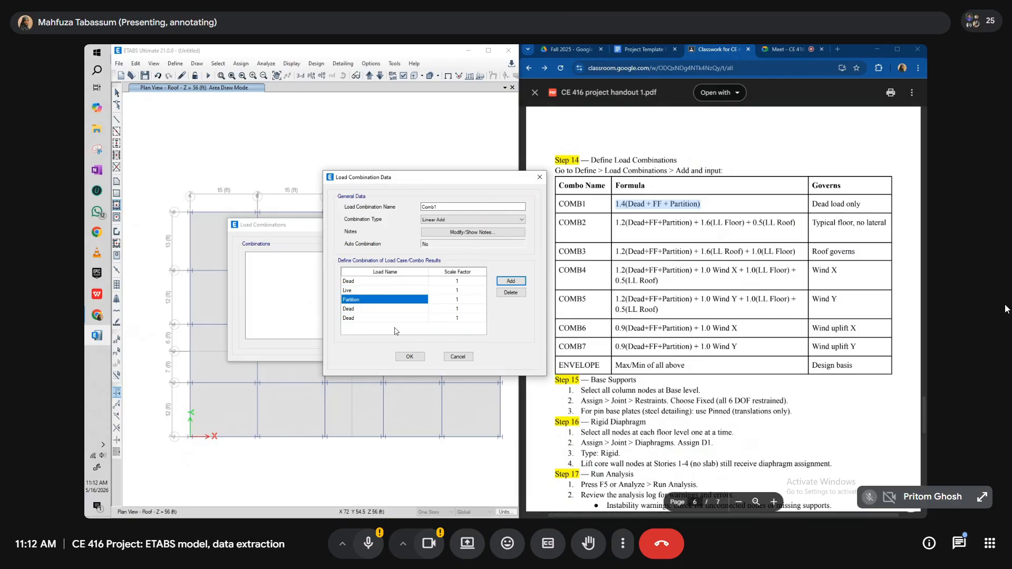
pyautogui.click(422, 309)
pyautogui.click(422, 309)
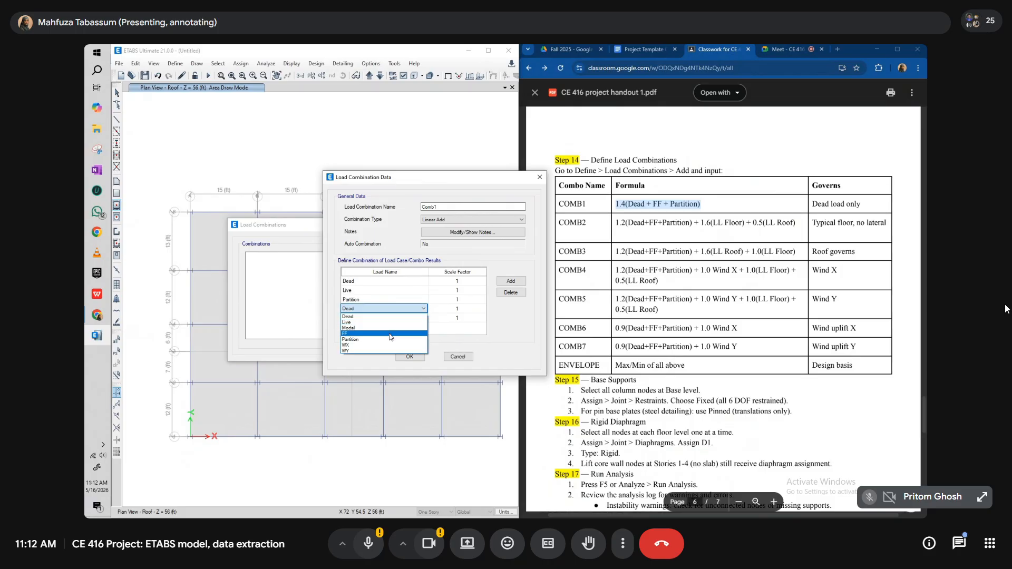
pyautogui.click(400, 334)
# - Highlight the COMB2 formula's 1.2 and 1.6 factor terms in the handout and discard the Comb1 combination
pyautogui.doubleClick(623, 225)
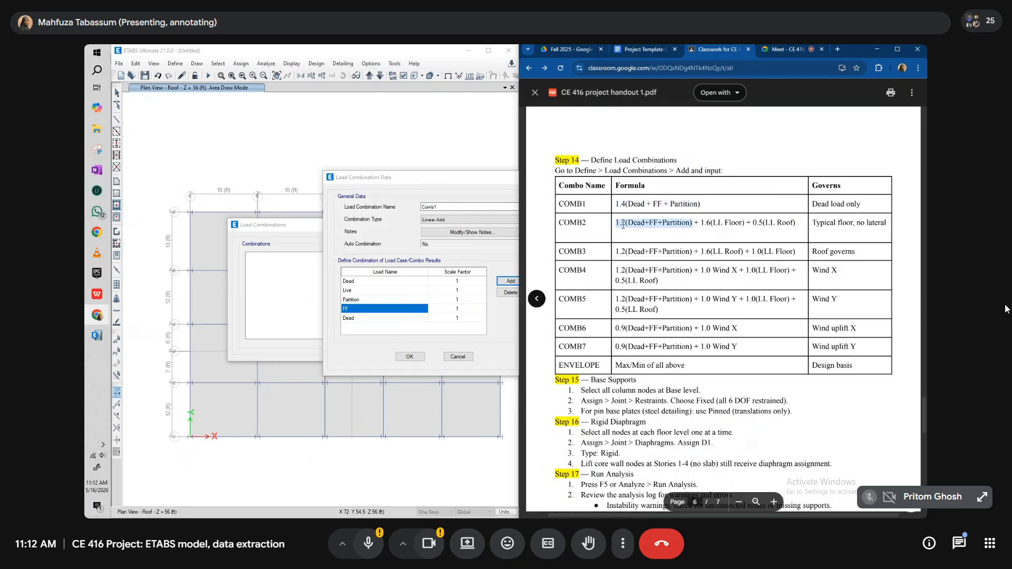
pyautogui.doubleClick(721, 222)
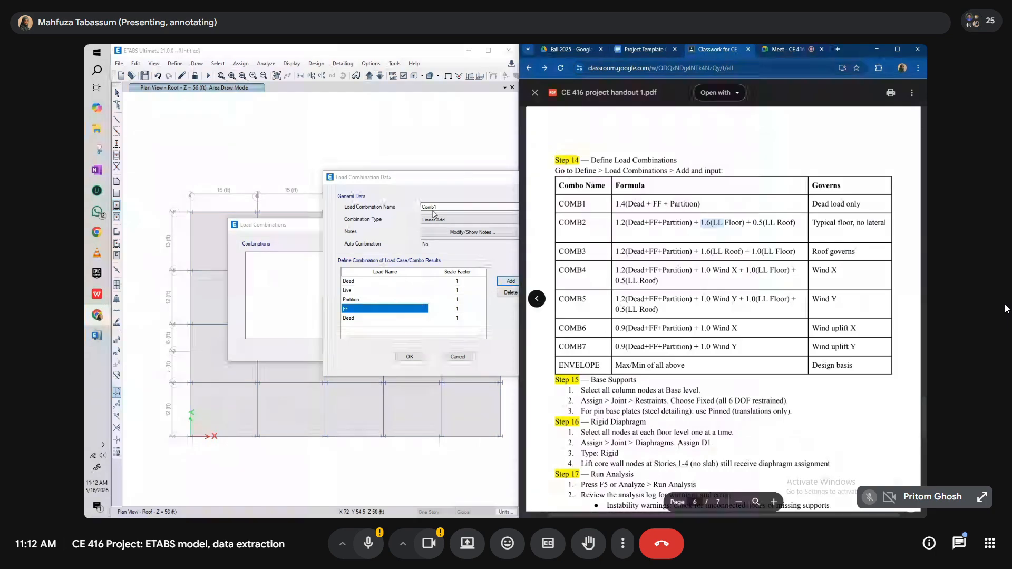
pyautogui.moveTo(433, 178); pyautogui.dragTo(381, 171)
pyautogui.click(407, 350)
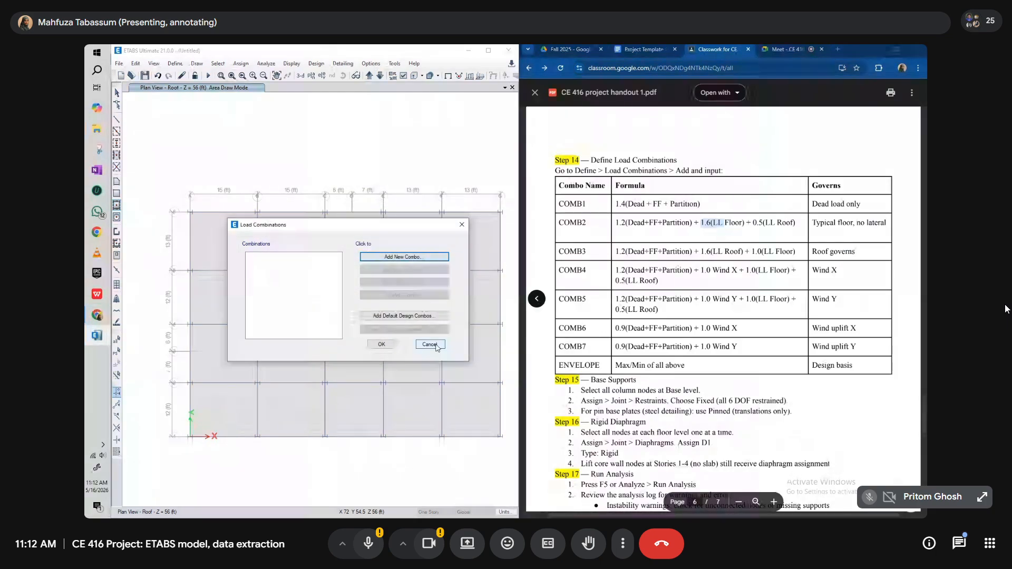
pyautogui.click(429, 344)
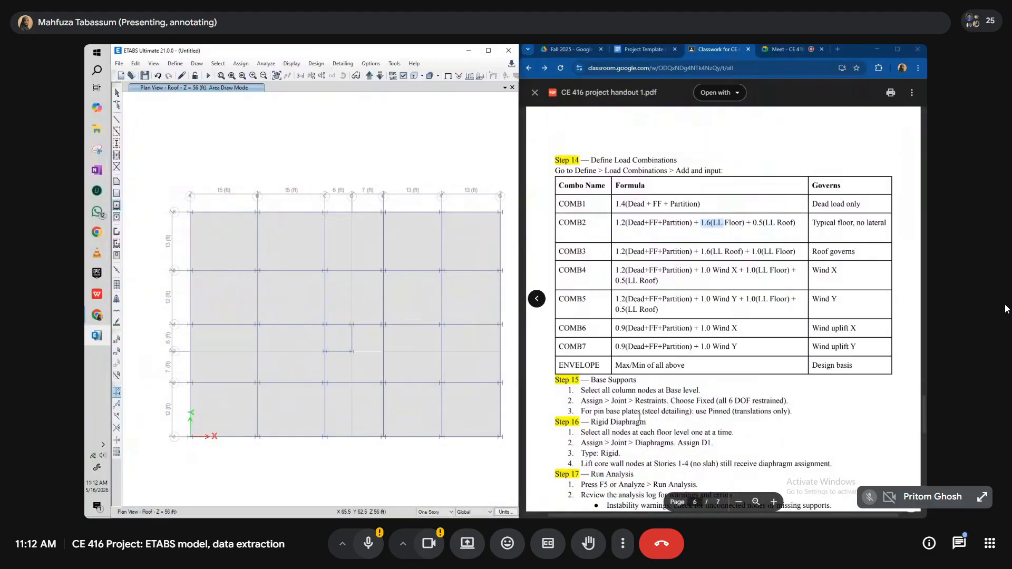
# - Review handout Steps 15 to 17 and inspect the design load combinations selection for Steel Frame Design
pyautogui.scroll(-2, 639, 415)
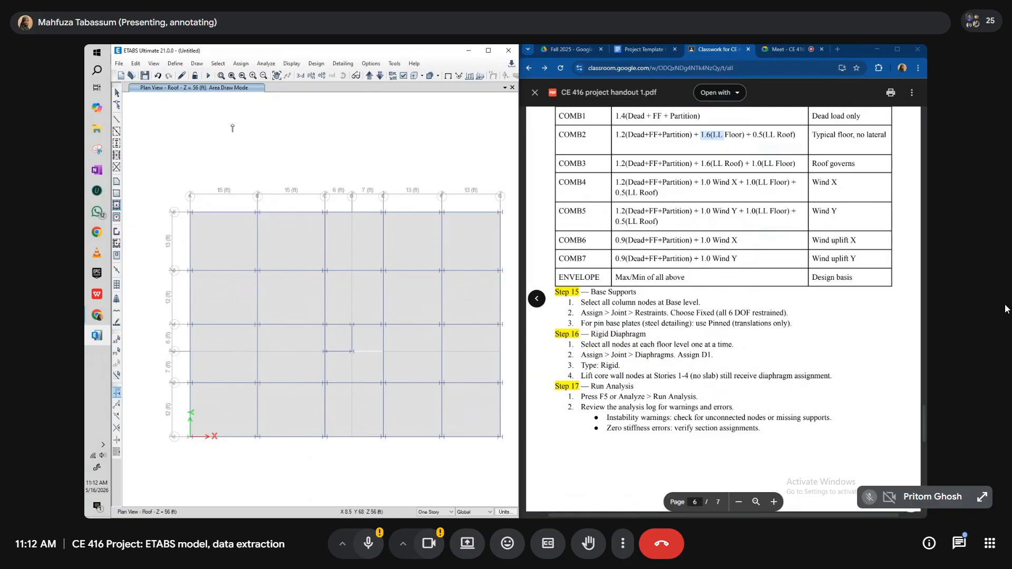
pyautogui.click(323, 64)
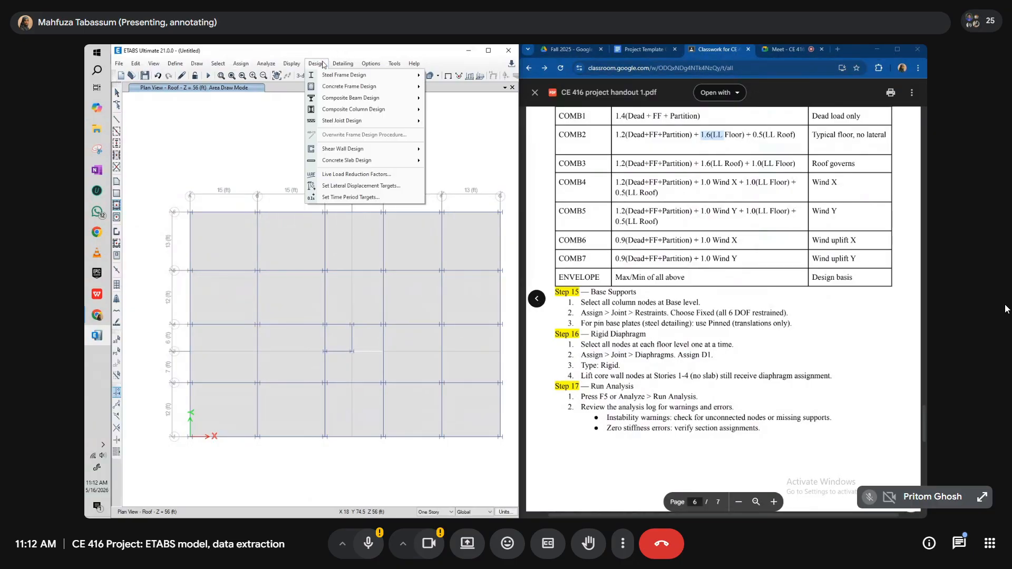
pyautogui.moveTo(338, 75)
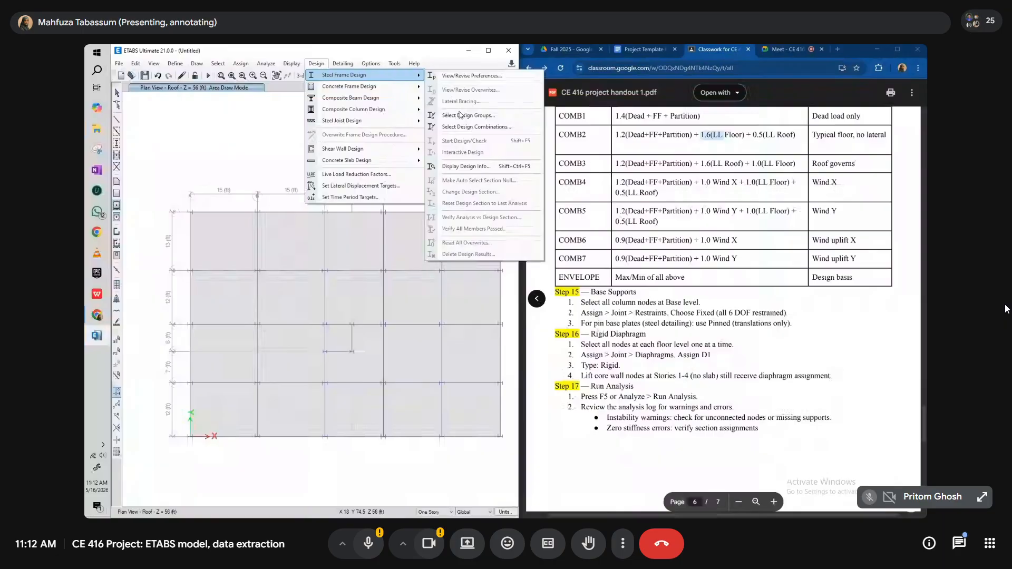
pyautogui.click(466, 128)
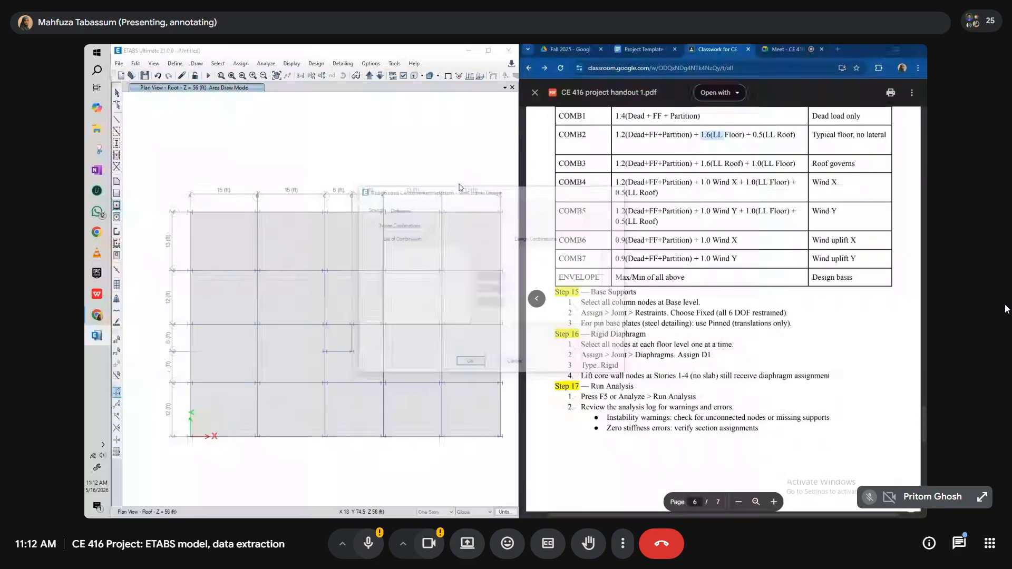
pyautogui.moveTo(471, 197); pyautogui.dragTo(319, 209)
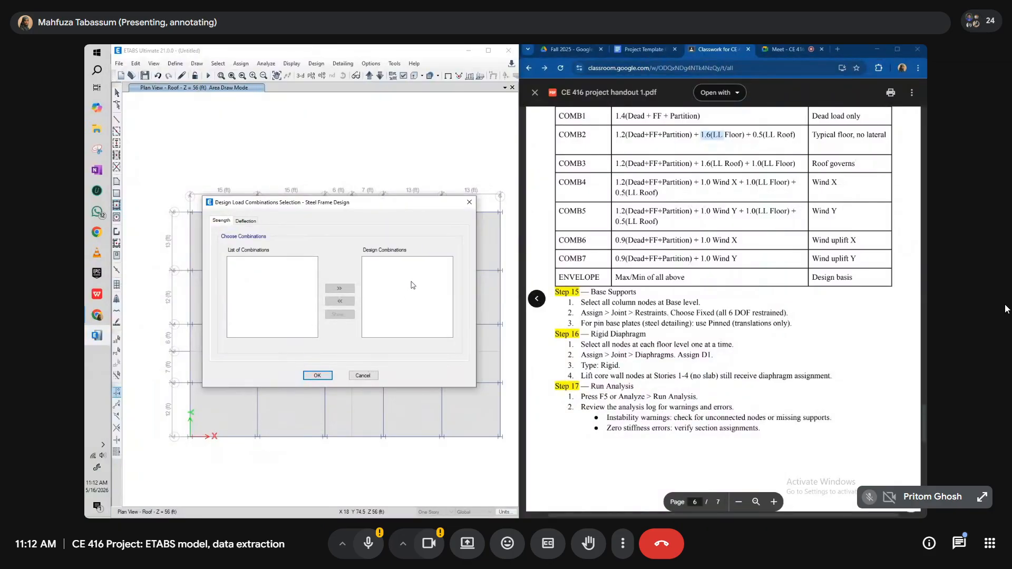
pyautogui.click(363, 374)
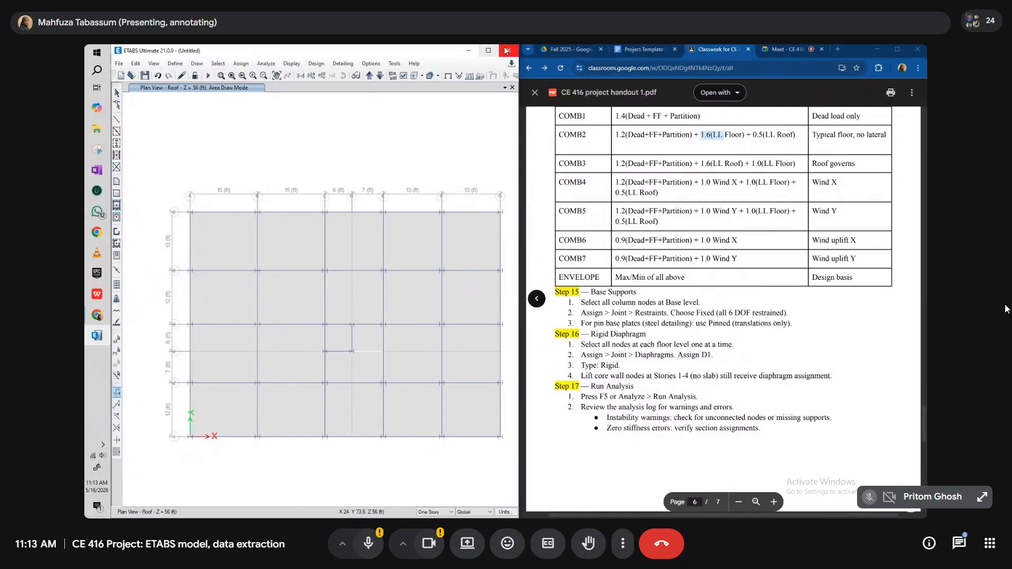
# - Open the model file For Students.EDB from the ETABS models folder without saving the current untitled model
pyautogui.click(121, 66)
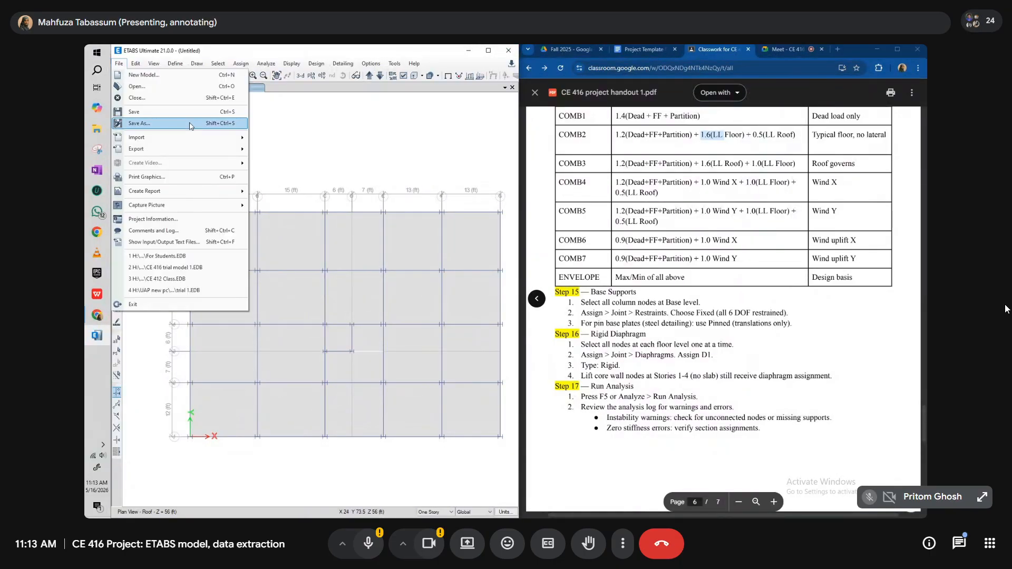
pyautogui.click(265, 131)
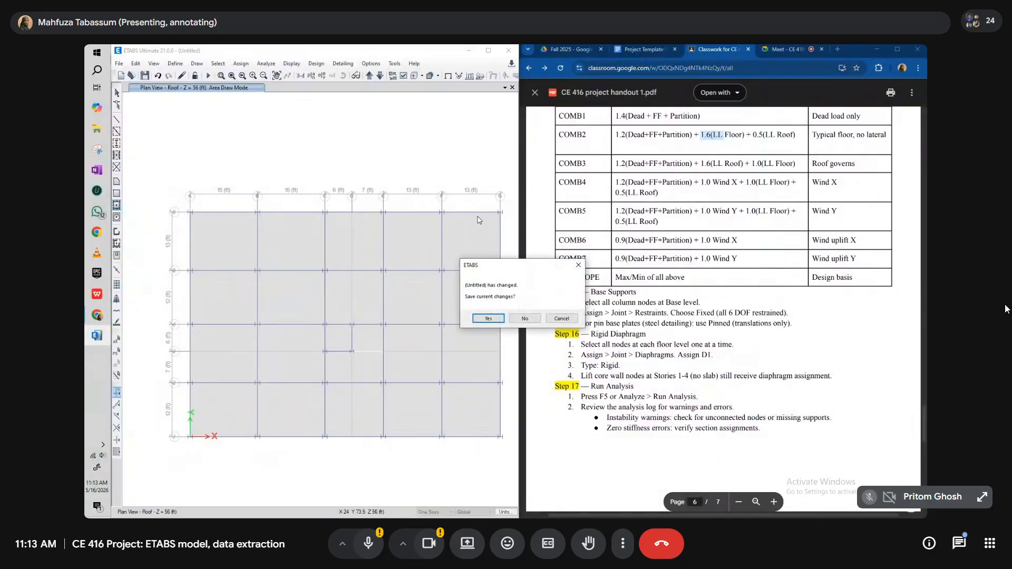
pyautogui.click(523, 322)
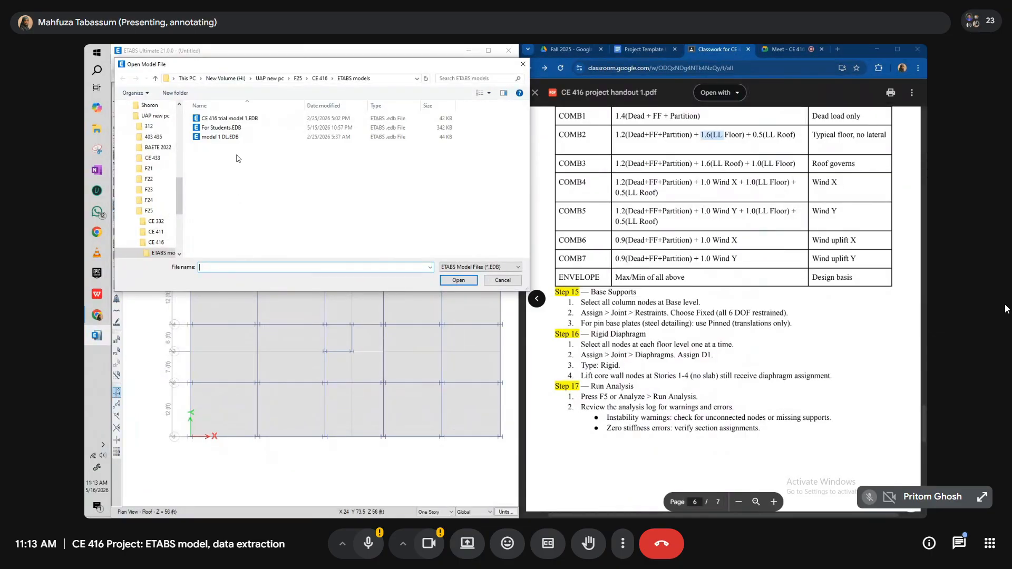
pyautogui.click(238, 129)
pyautogui.click(457, 281)
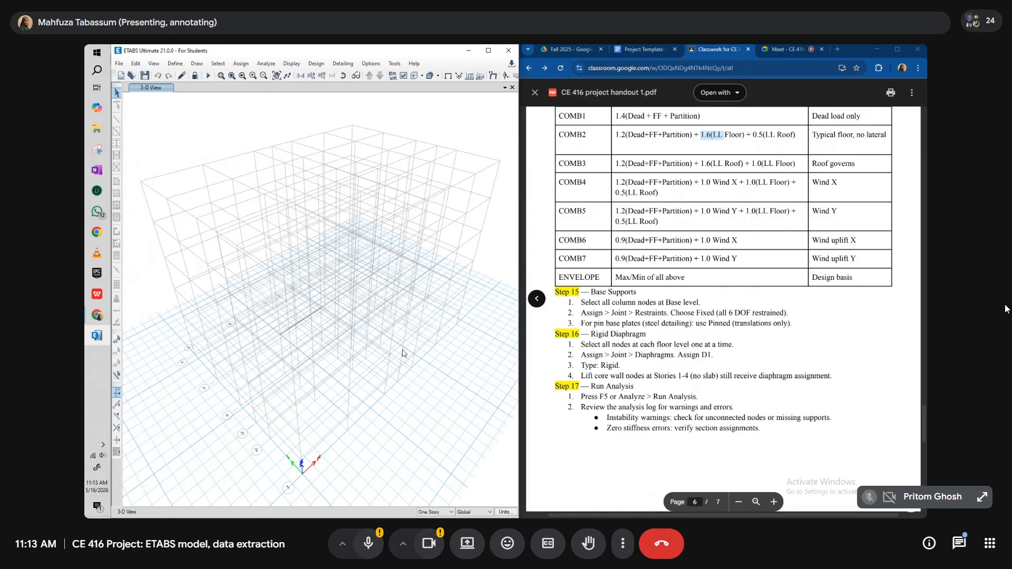
# - Reopen the model file For Students.EDB from the ETABS models folder
pyautogui.scroll(-3, 402, 353)
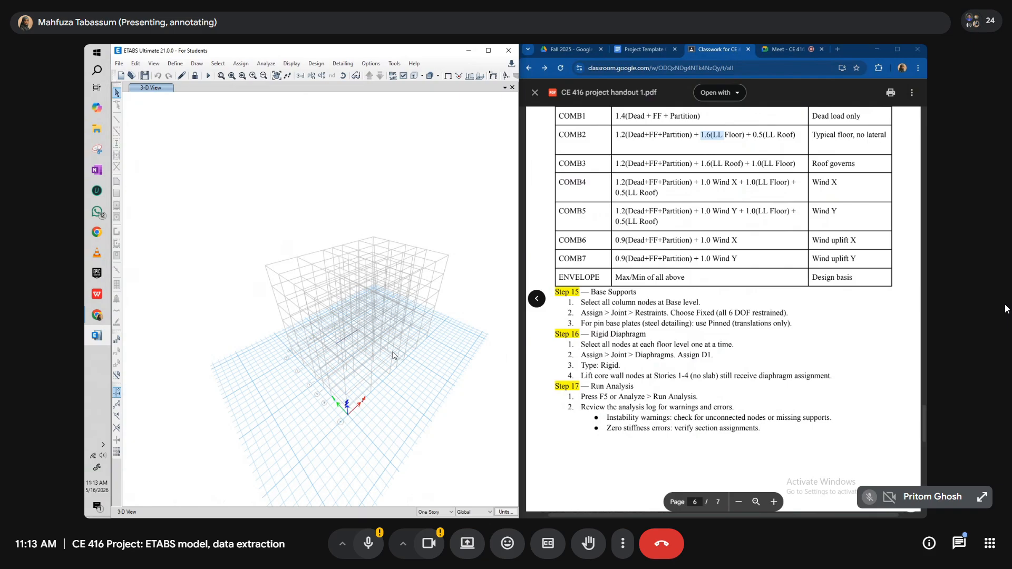
pyautogui.click(119, 64)
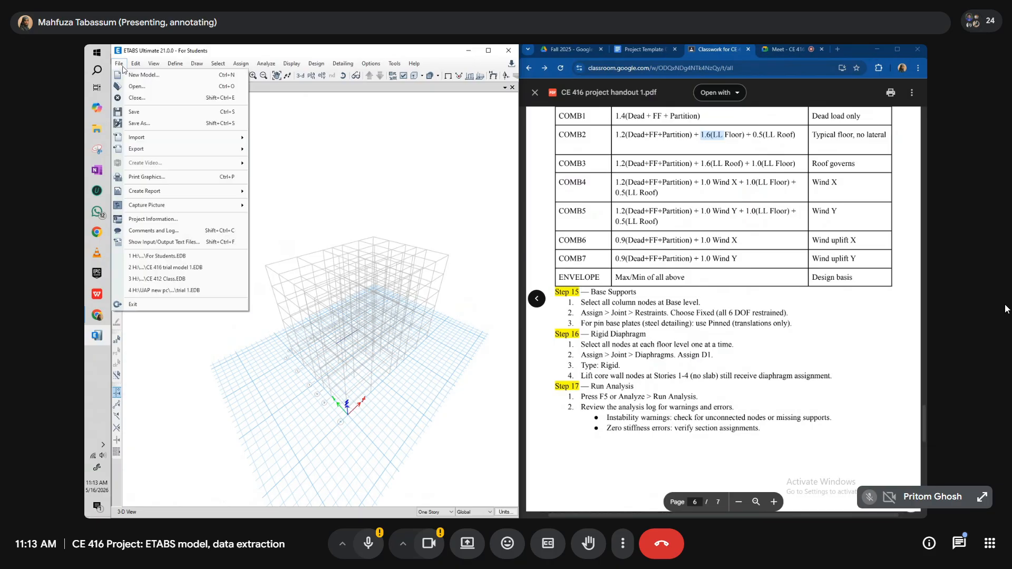
pyautogui.click(136, 87)
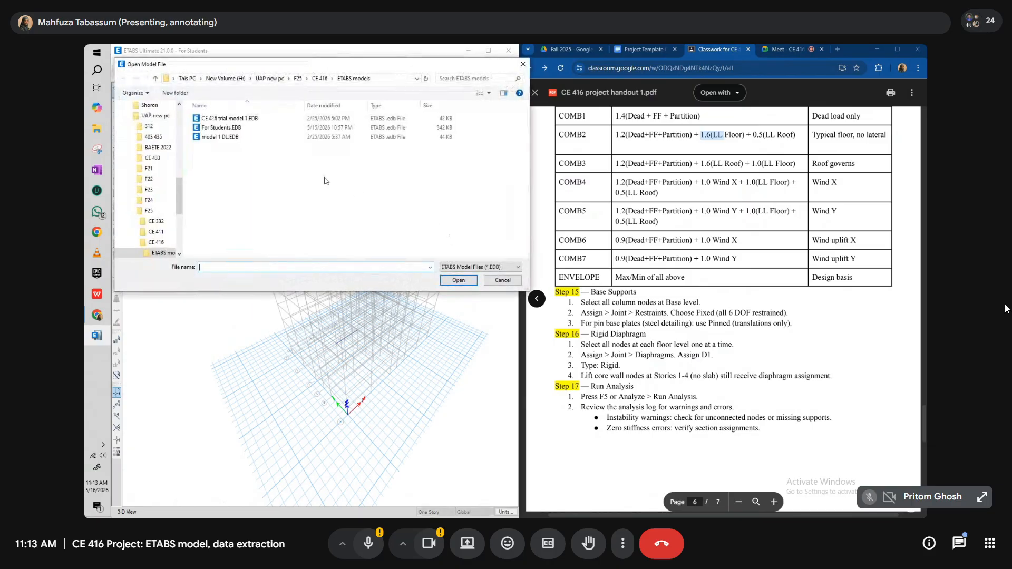
pyautogui.click(226, 127)
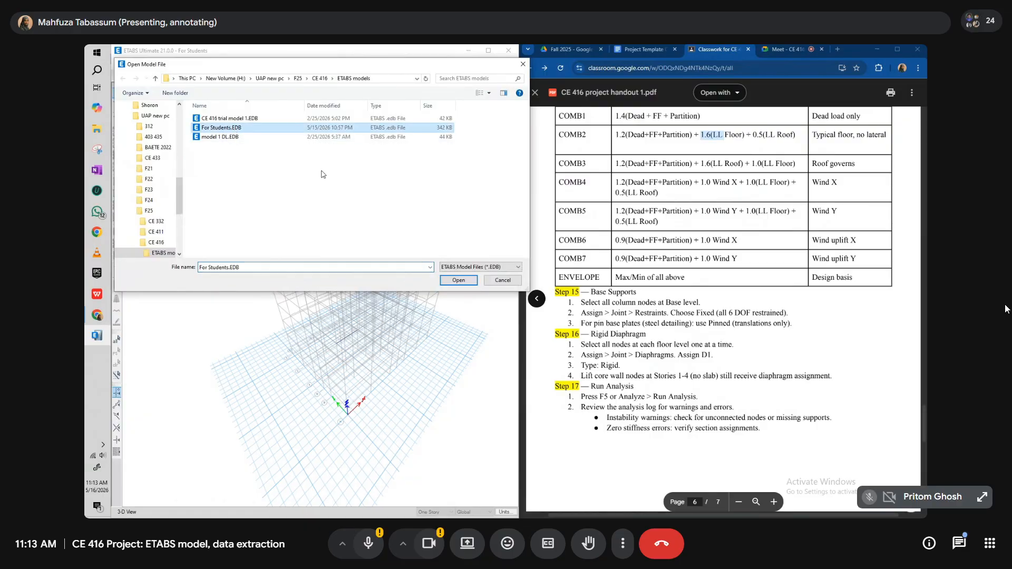
pyautogui.click(459, 280)
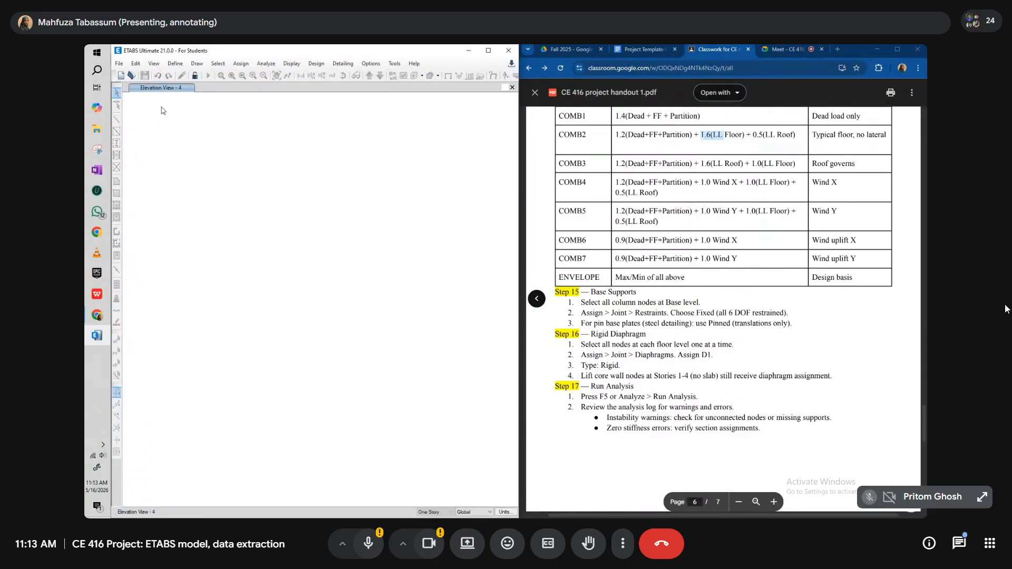
# - Show all objects of the model, switch to the 3-D view and clear the selection of everything
pyautogui.hotkey('ctrl', 'a')
pyautogui.rightClick(231, 149)
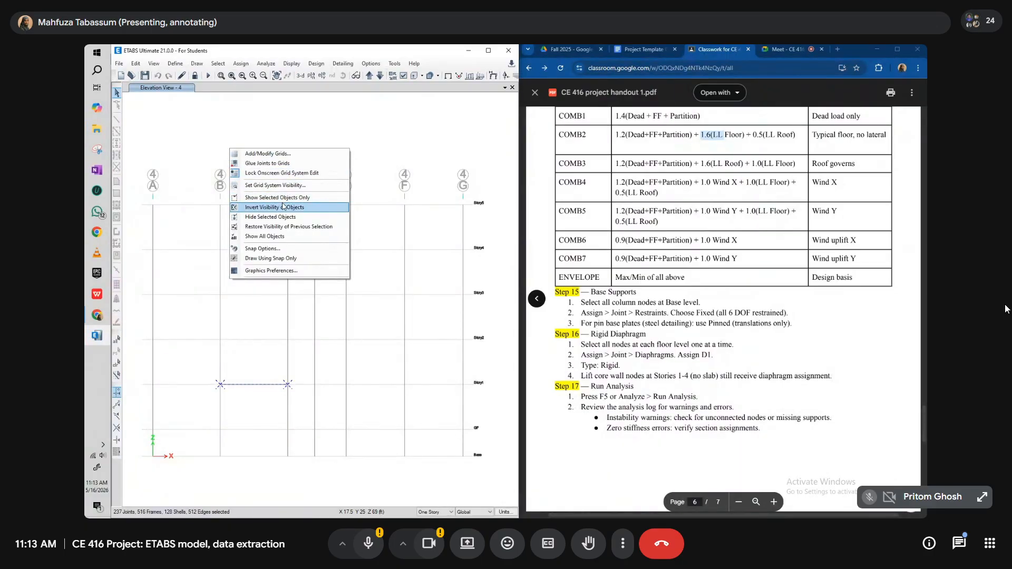
pyautogui.click(267, 237)
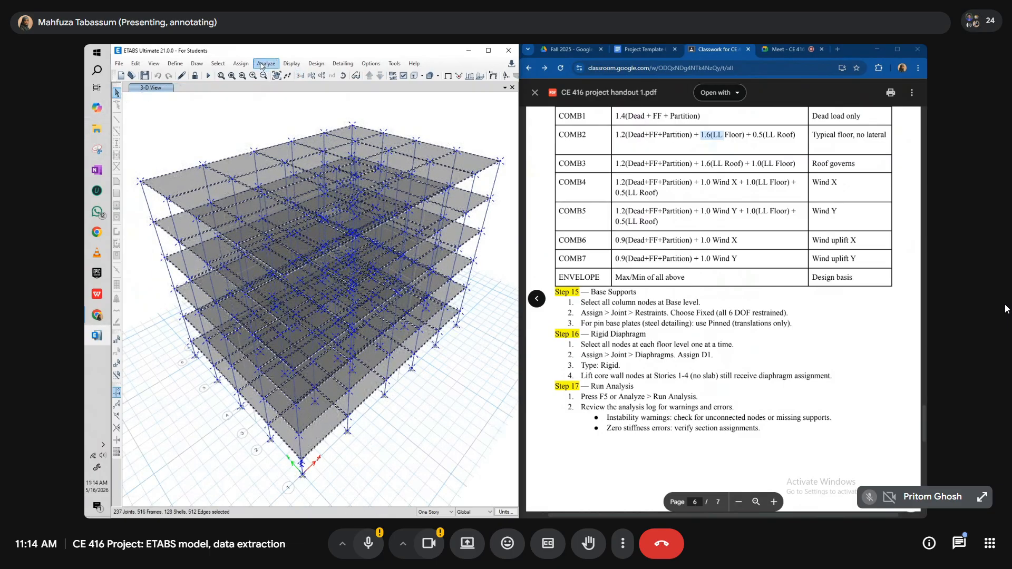
pyautogui.click(219, 64)
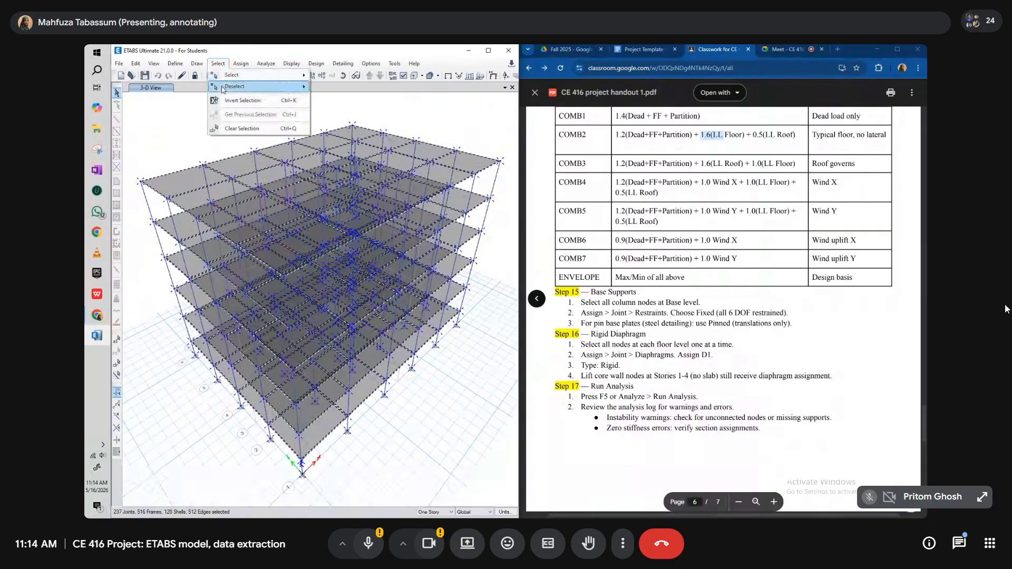
pyautogui.moveTo(295, 86)
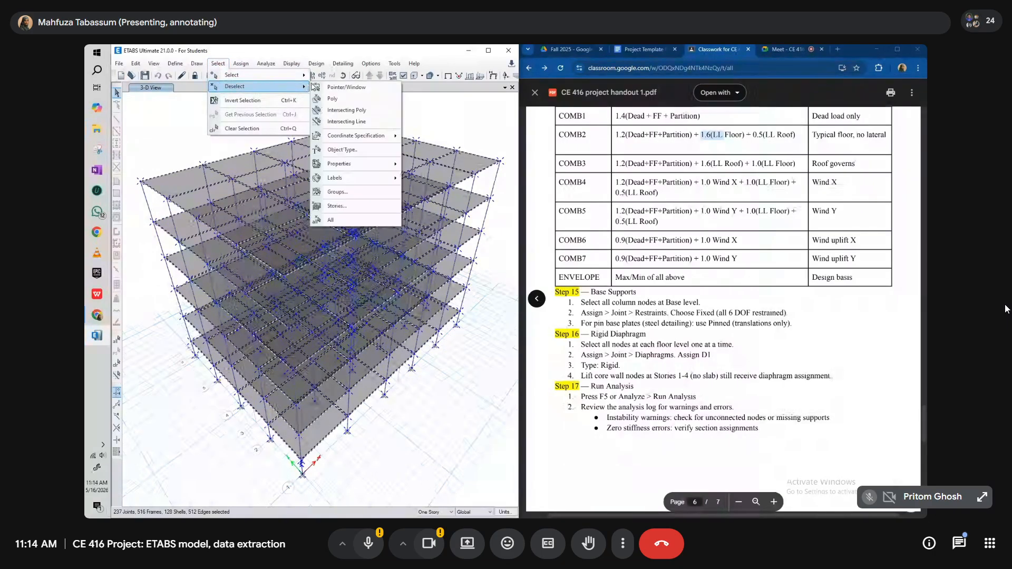
pyautogui.click(331, 221)
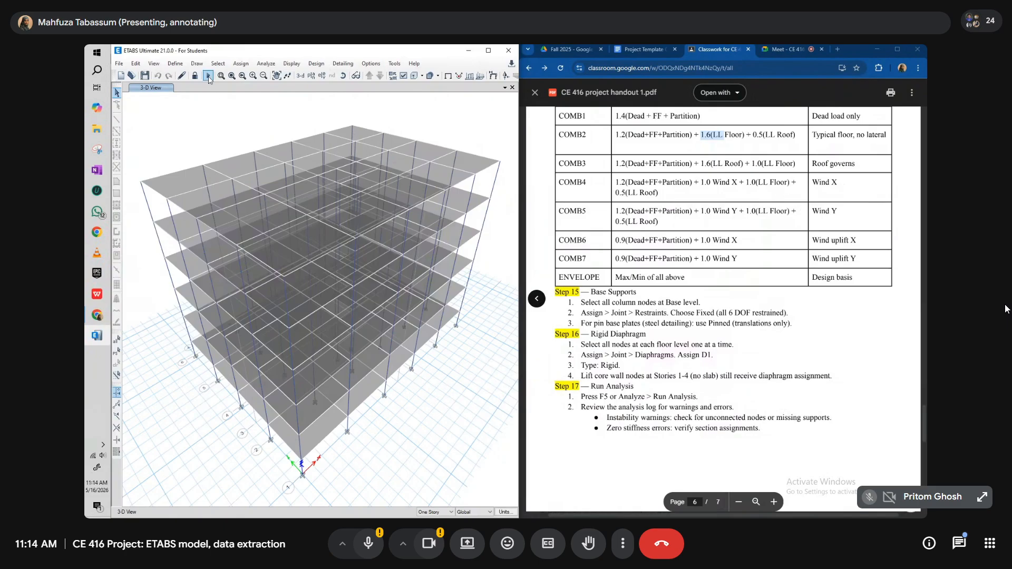
# - Add Comb1 through Comb7 to the strength design combinations for Steel Frame Design and accept the selection
pyautogui.click(317, 64)
pyautogui.click(316, 63)
pyautogui.moveTo(401, 75)
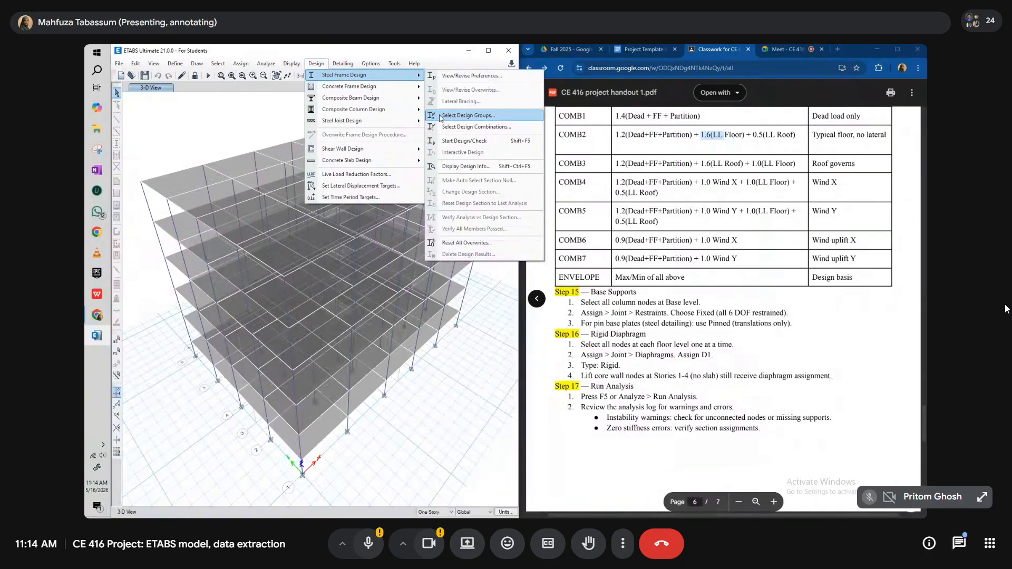
pyautogui.click(454, 127)
pyautogui.moveTo(428, 187); pyautogui.dragTo(239, 191)
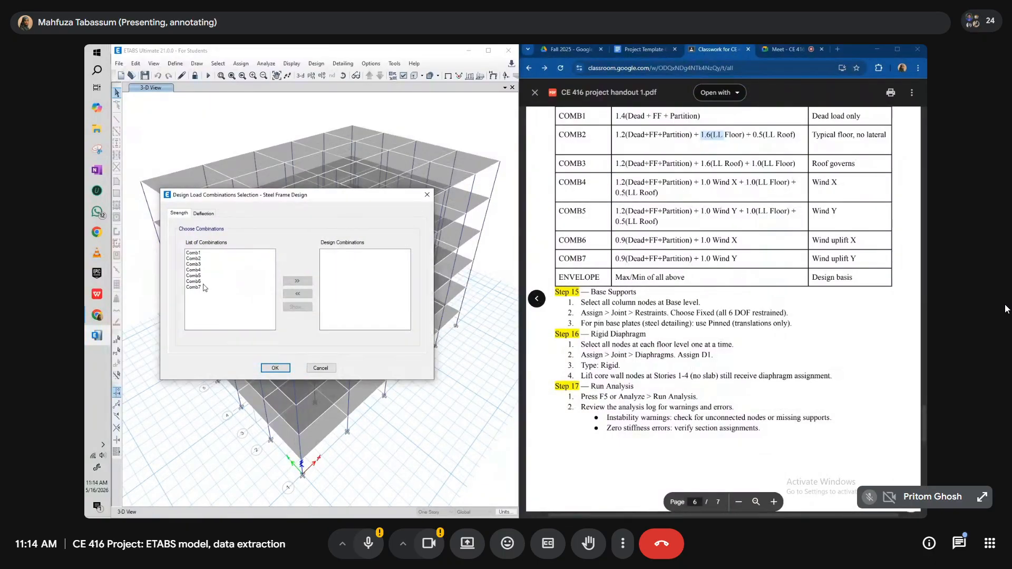
pyautogui.click(193, 253)
pyautogui.click(298, 281)
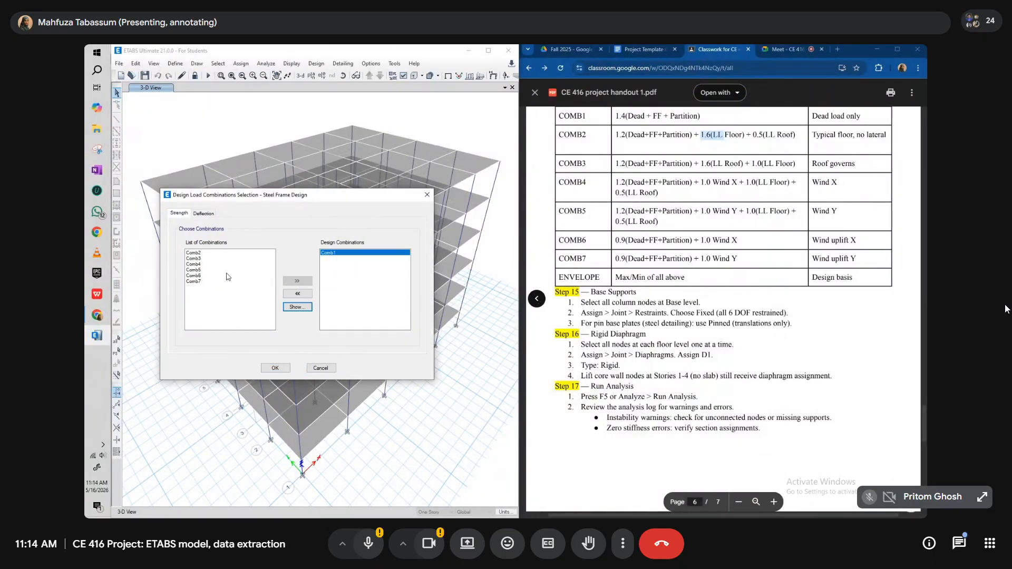
pyautogui.click(193, 253)
pyautogui.click(297, 280)
pyautogui.click(193, 253)
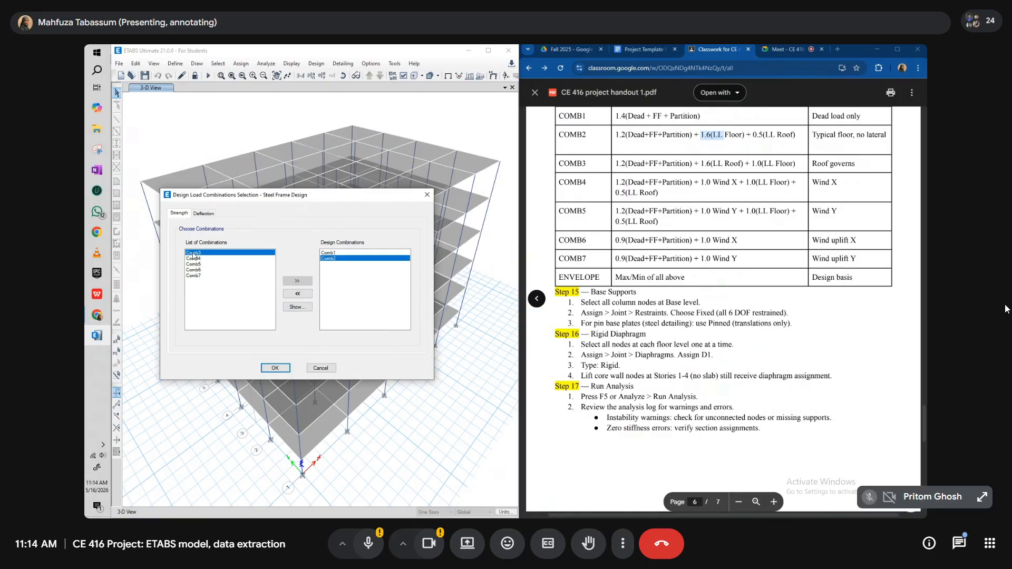
pyautogui.click(297, 281)
pyautogui.click(196, 253)
pyautogui.click(297, 280)
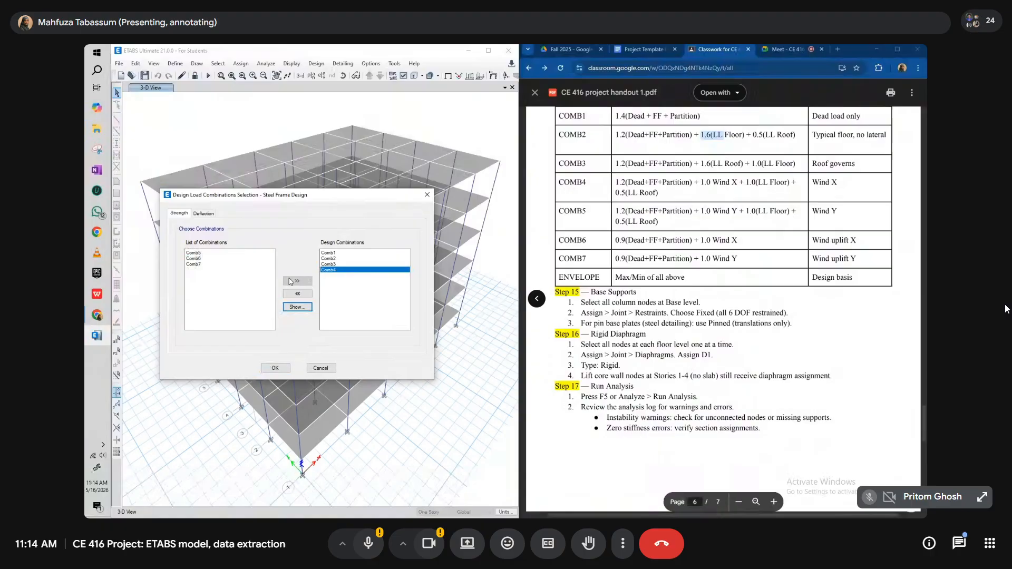
pyautogui.click(193, 253)
pyautogui.click(298, 281)
pyautogui.click(193, 253)
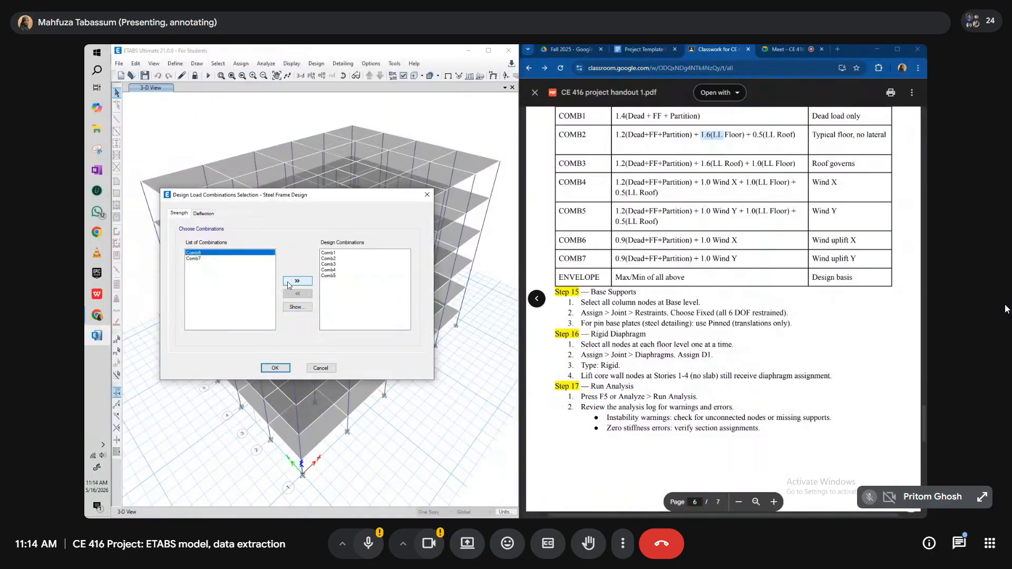
pyautogui.click(297, 280)
pyautogui.click(193, 253)
pyautogui.click(298, 281)
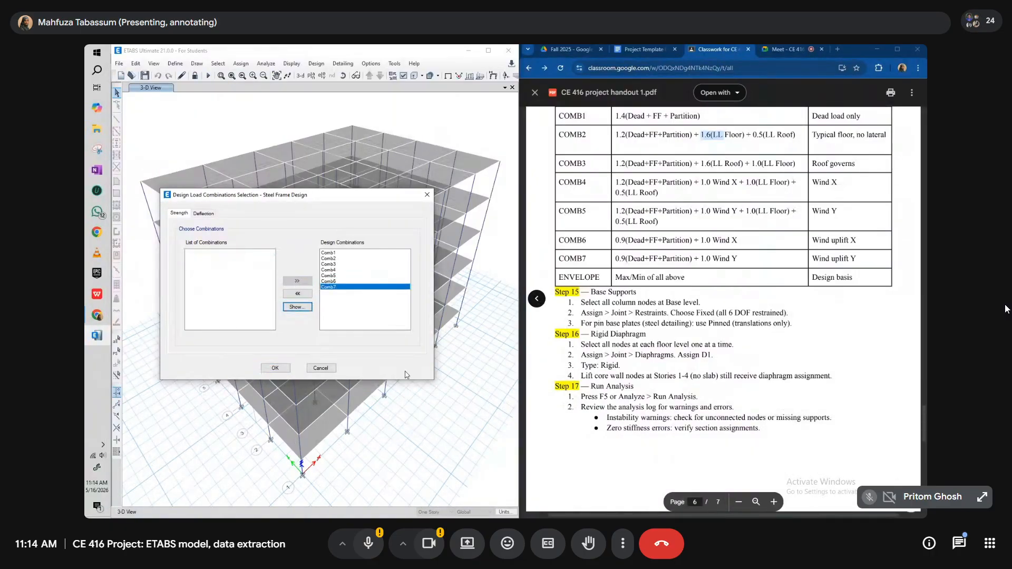
pyautogui.click(275, 368)
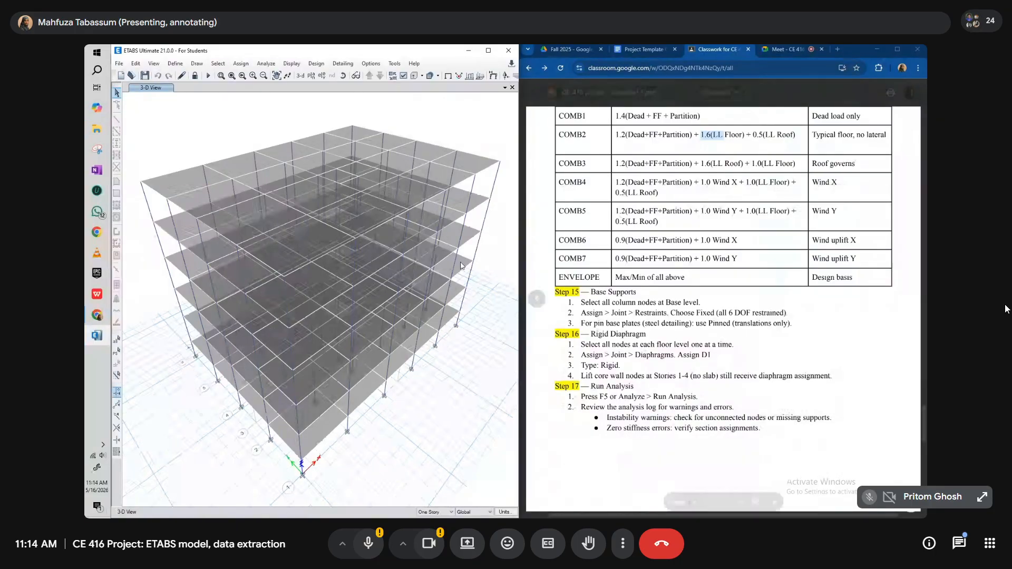
# - Show the elevation view along grid line D and move on to elevation E
pyautogui.click(322, 77)
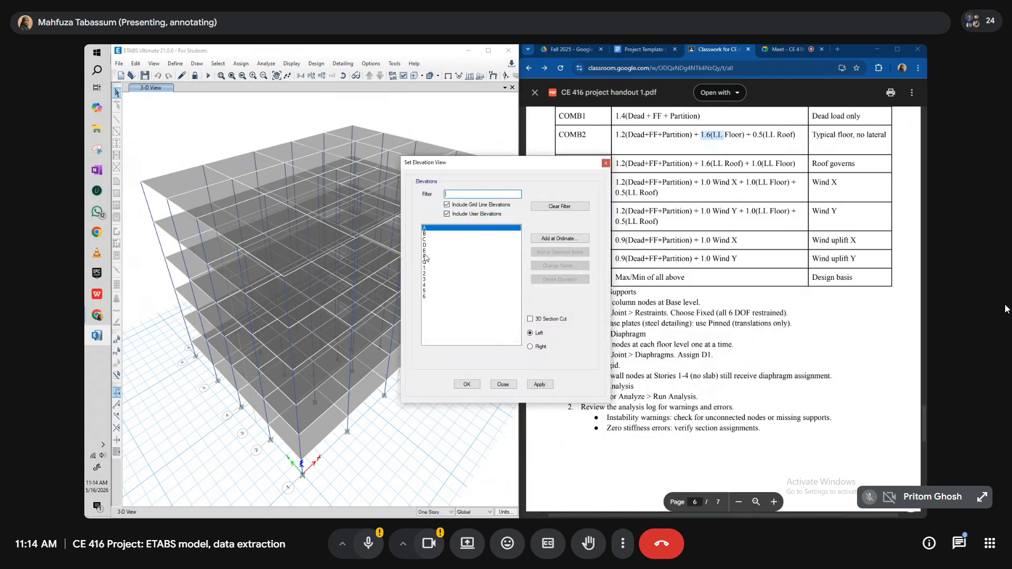
pyautogui.click(426, 245)
pyautogui.click(539, 384)
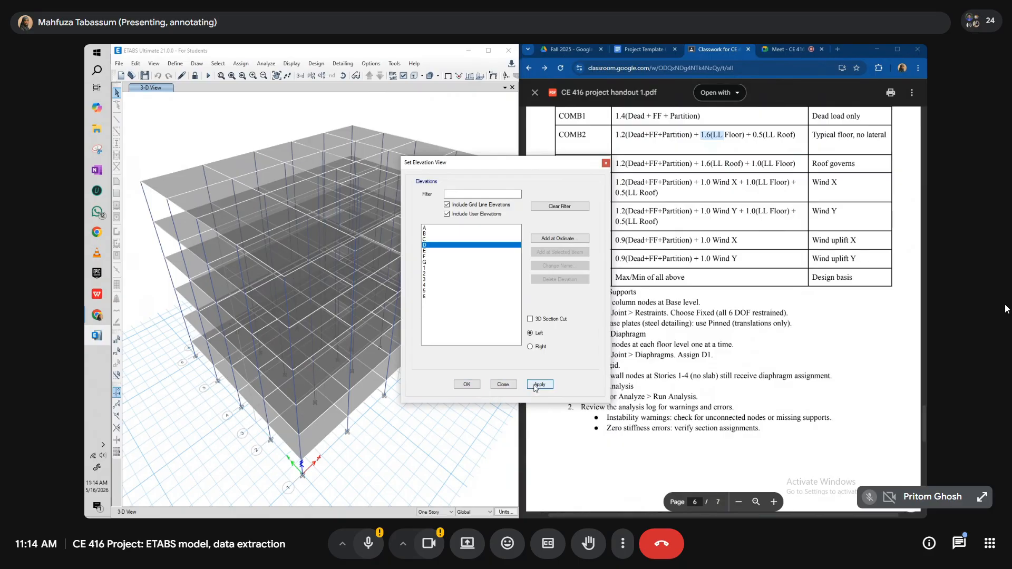
pyautogui.click(466, 385)
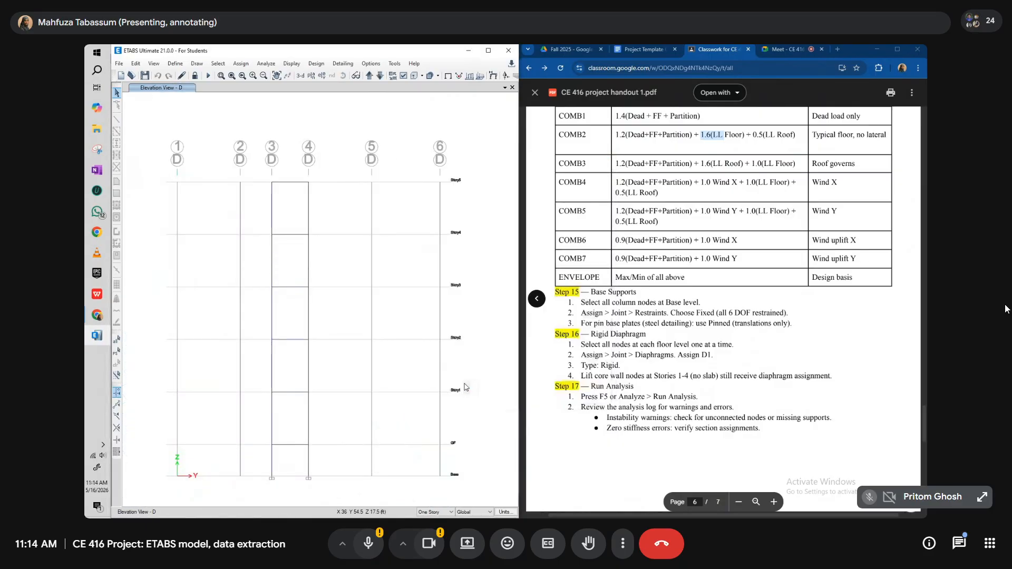
pyautogui.click(369, 77)
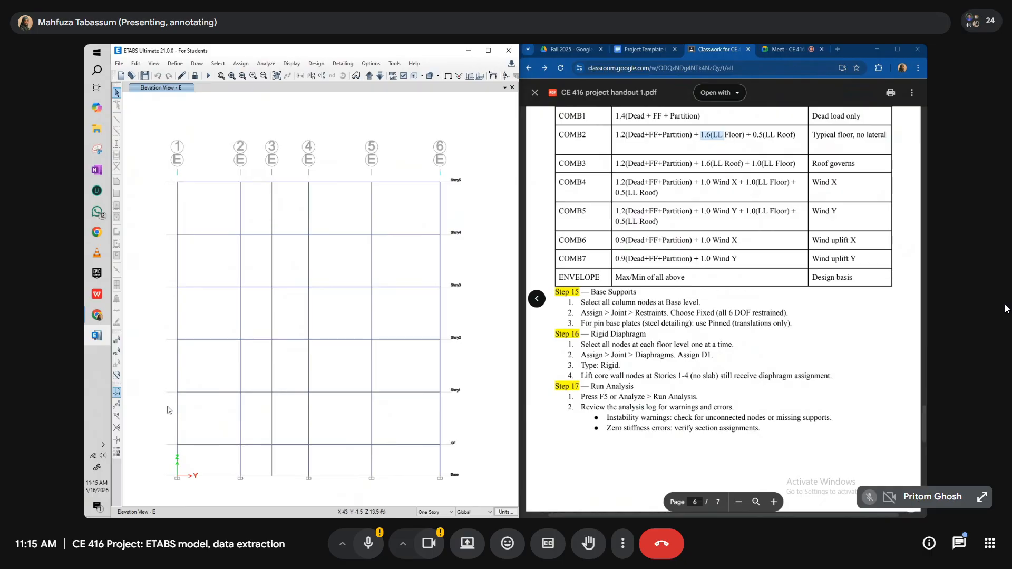
pyautogui.moveTo(166, 405)
pyautogui.mouseDown()
pyautogui.moveTo(195, 428)
pyautogui.moveTo(165, 406)
pyautogui.mouseUp()
pyautogui.moveTo(382, 323); pyautogui.dragTo(352, 300)
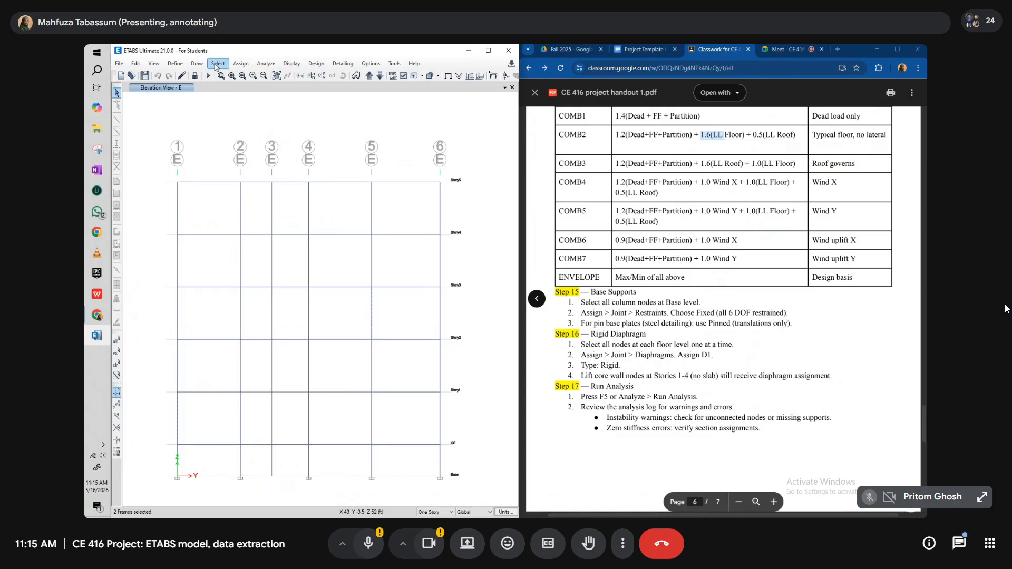
pyautogui.click(250, 66)
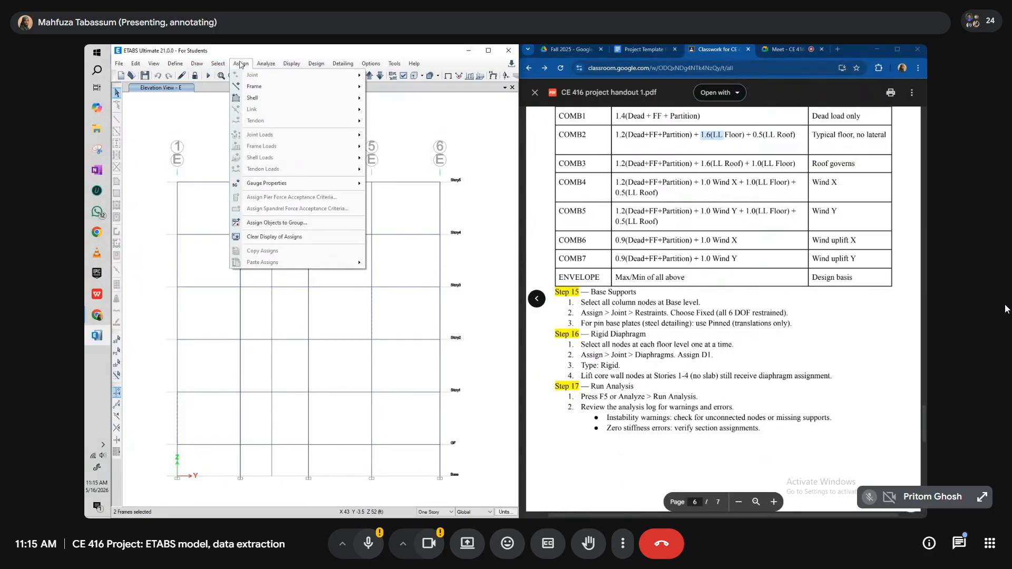
pyautogui.moveTo(216, 65)
pyautogui.moveTo(243, 85)
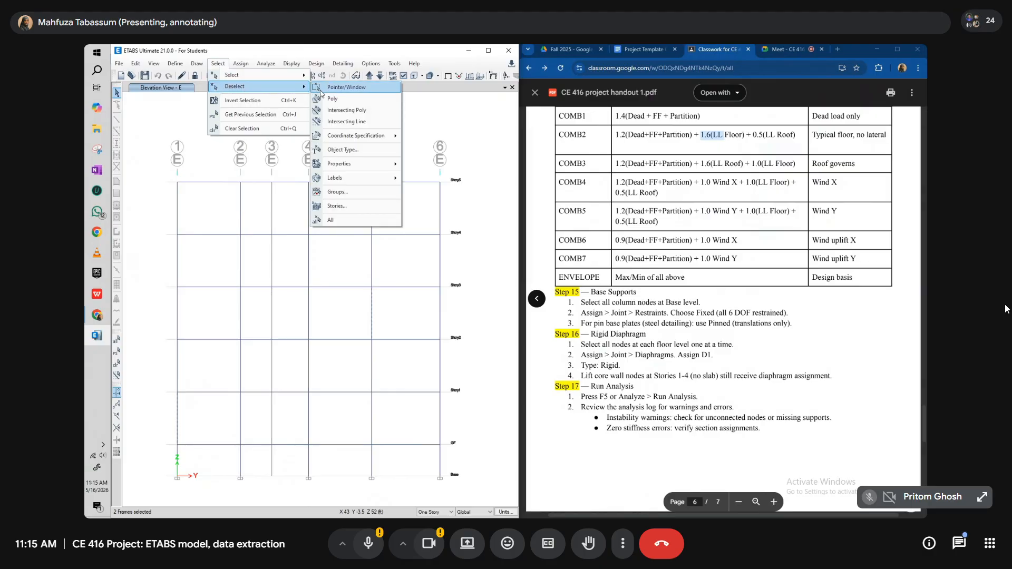
pyautogui.click(330, 219)
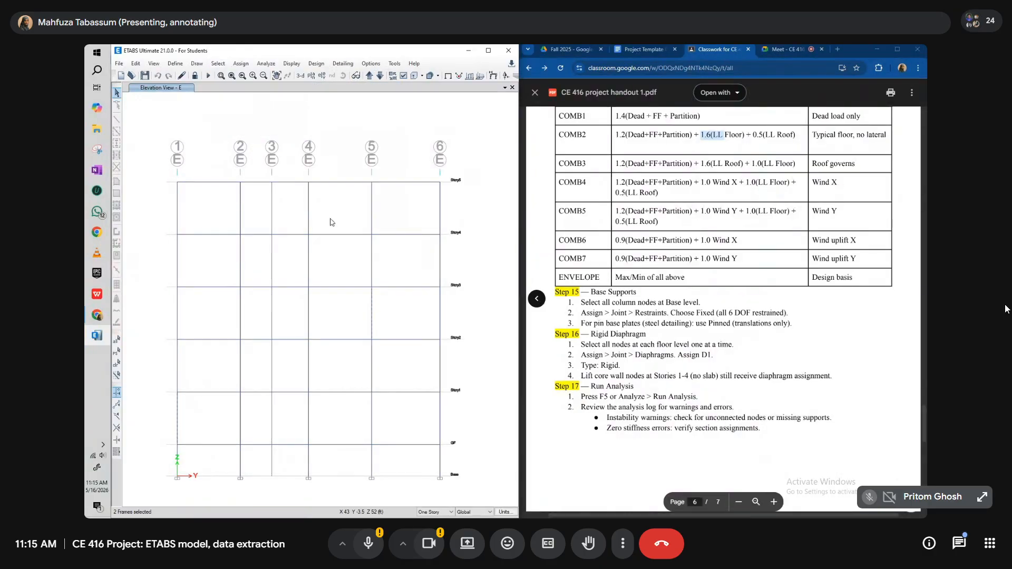
# - Select the grid 1 column between GF and Story1 on elevation E and display the frames' Shear 2-2 diagram for Comb1
pyautogui.click(178, 414)
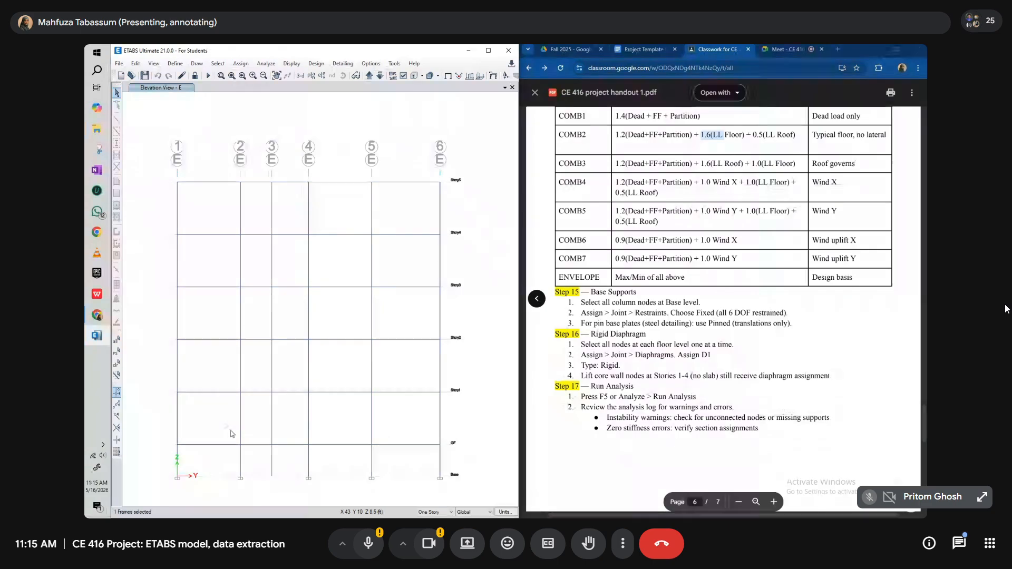
pyautogui.click(297, 64)
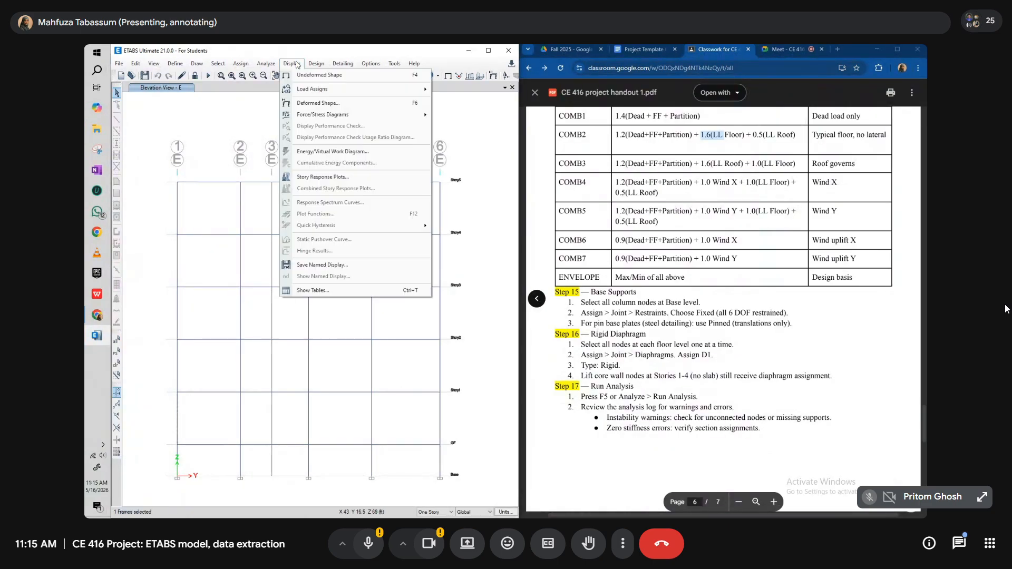
pyautogui.moveTo(311, 117)
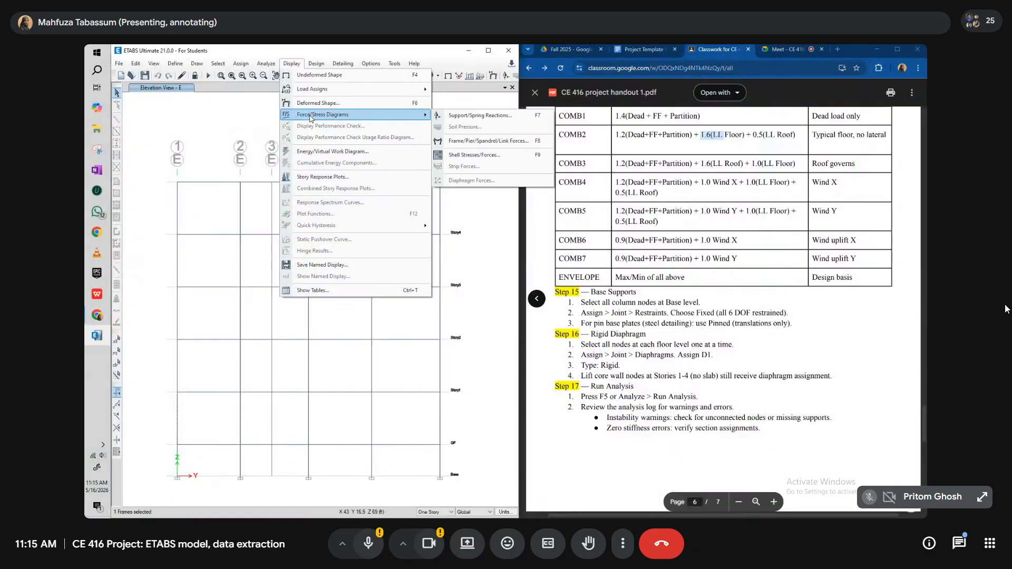
pyautogui.click(463, 141)
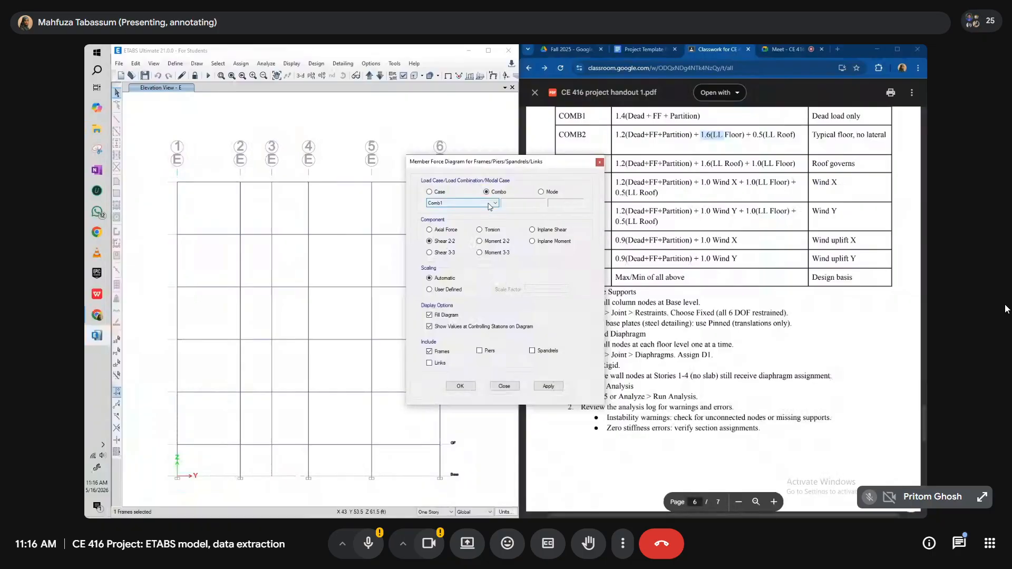
pyautogui.click(548, 386)
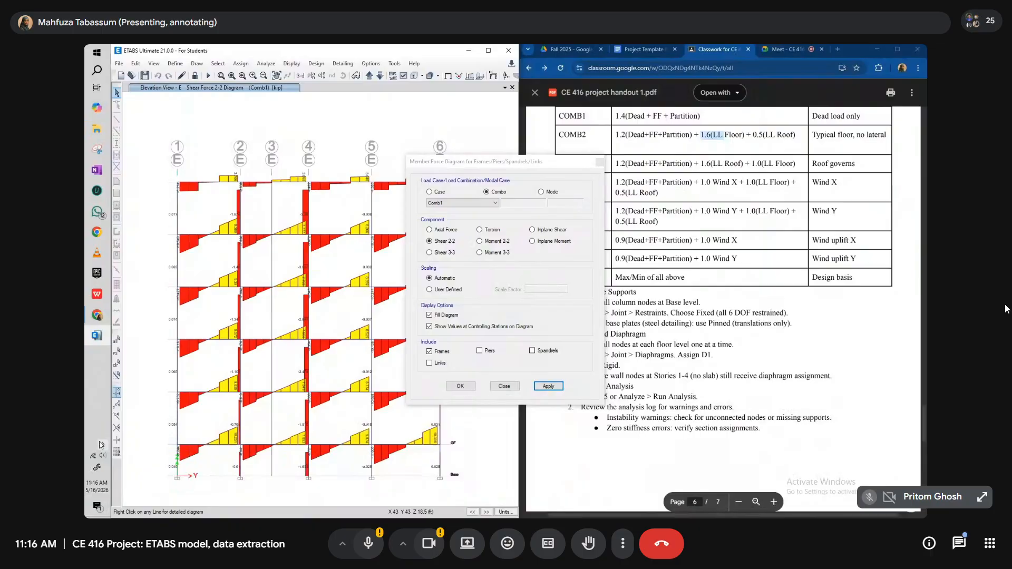
# - Display the frames' axial force diagram on elevation E for Comb1 and switch it to Comb2
pyautogui.click(443, 230)
pyautogui.click(548, 386)
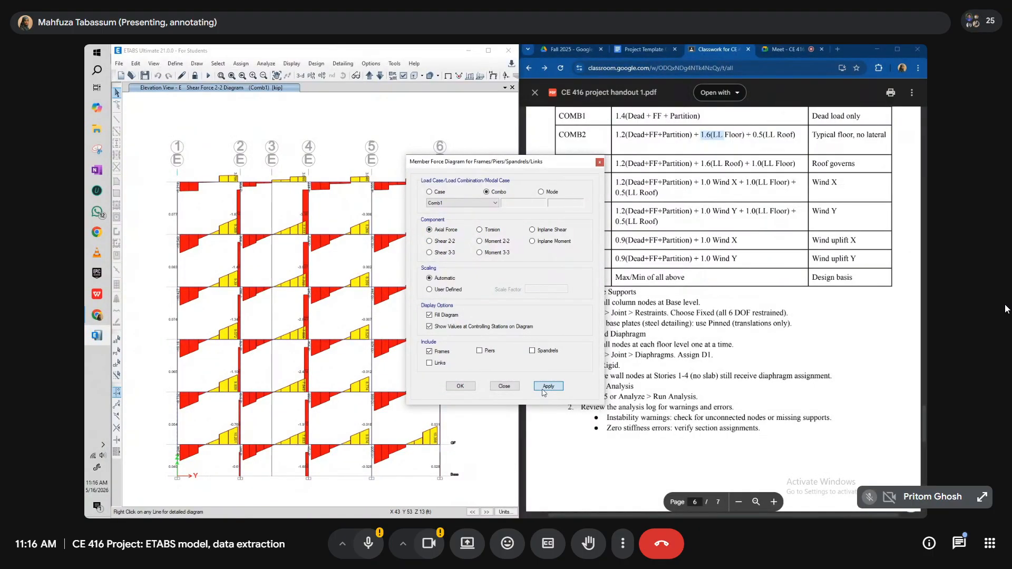
pyautogui.moveTo(179, 430)
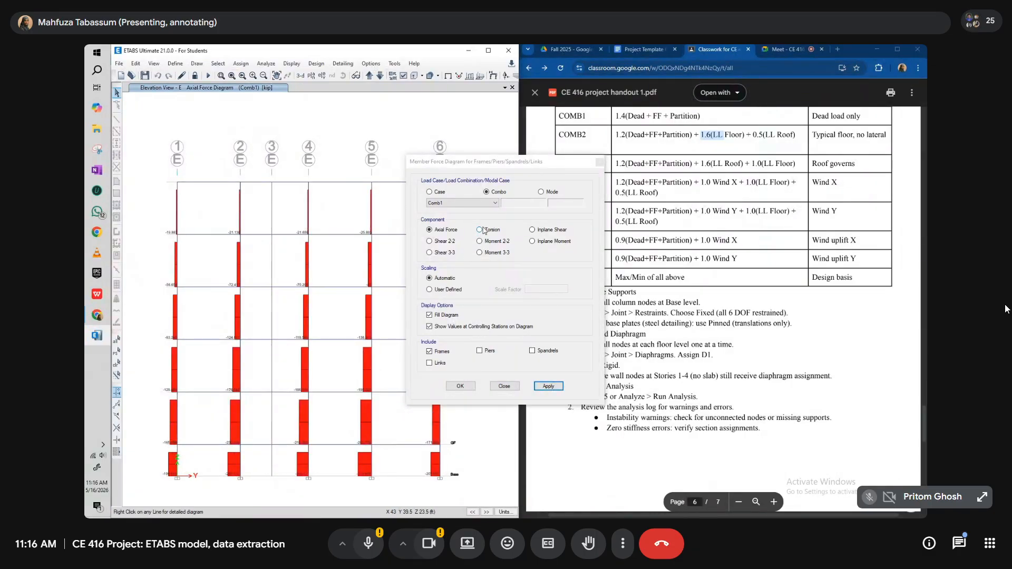
pyautogui.click(495, 203)
pyautogui.click(459, 216)
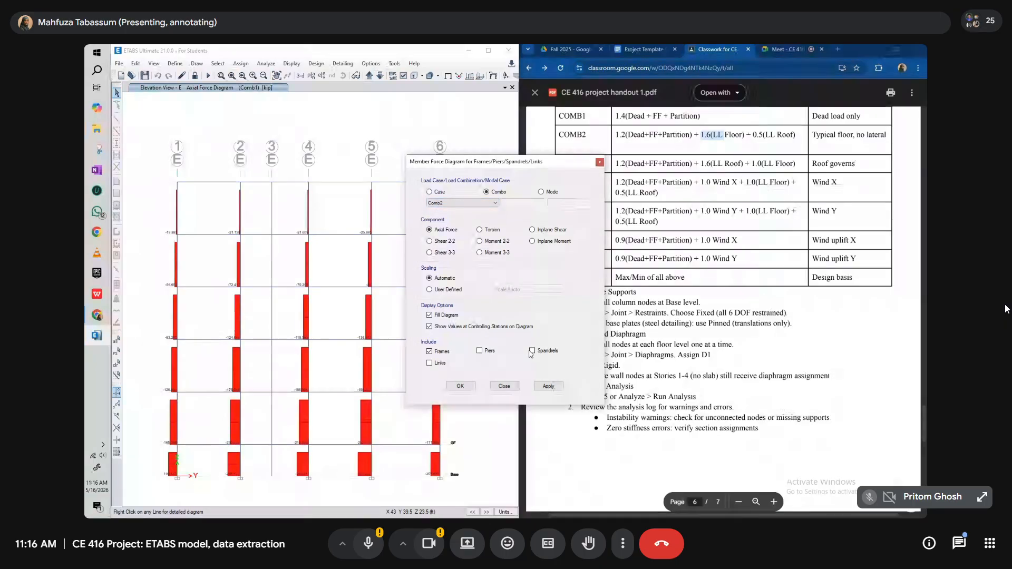
pyautogui.click(548, 387)
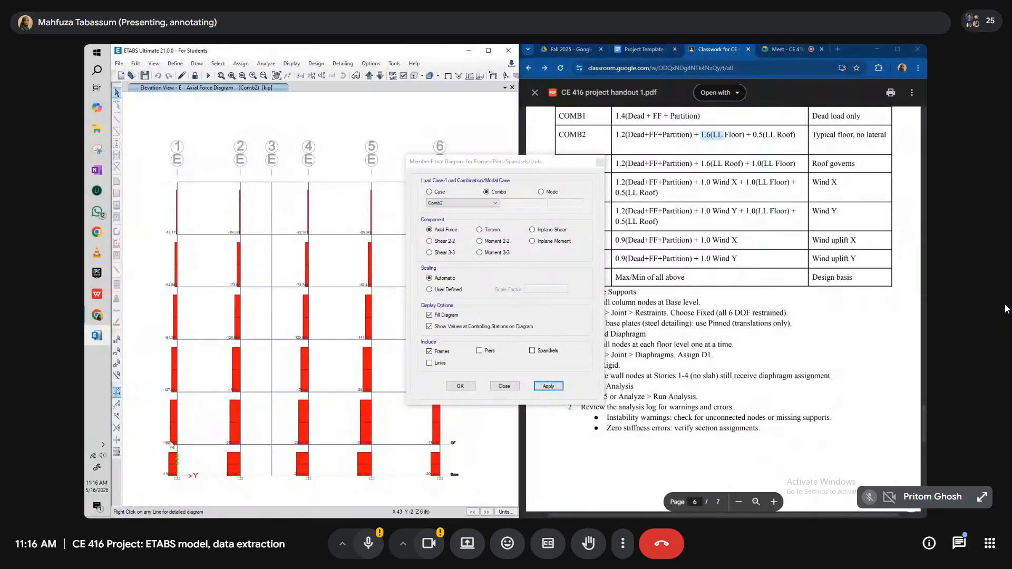
# - Switch the frames' axial force diagram on elevation E to the Comb3 load combination
pyautogui.click(445, 203)
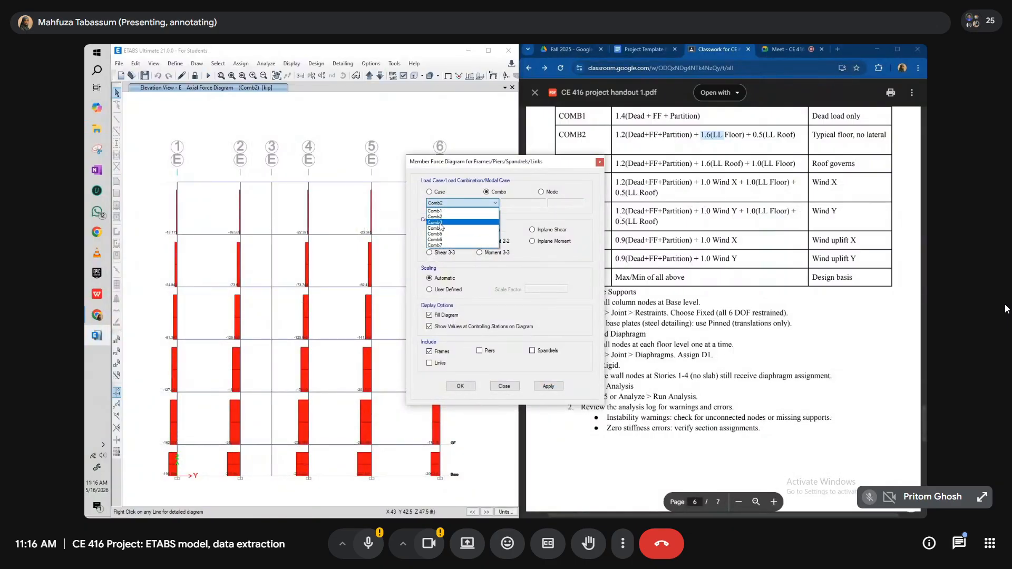
pyautogui.click(441, 222)
pyautogui.click(549, 386)
pyautogui.click(462, 390)
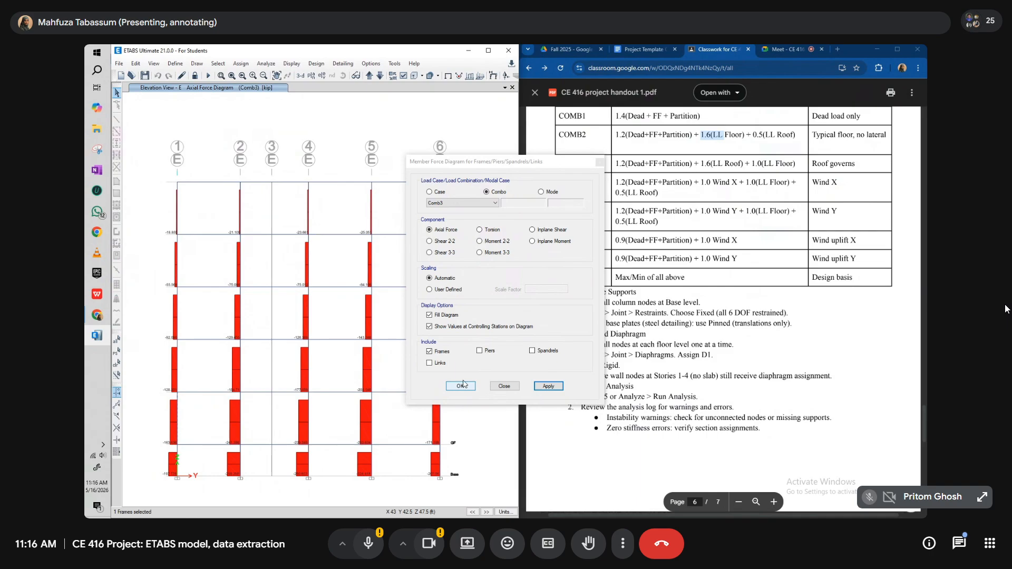
# - Display the axial force diagram on elevation E for Comb6, enlarge it and move the force diagram dialog clear of the handout
pyautogui.click(443, 204)
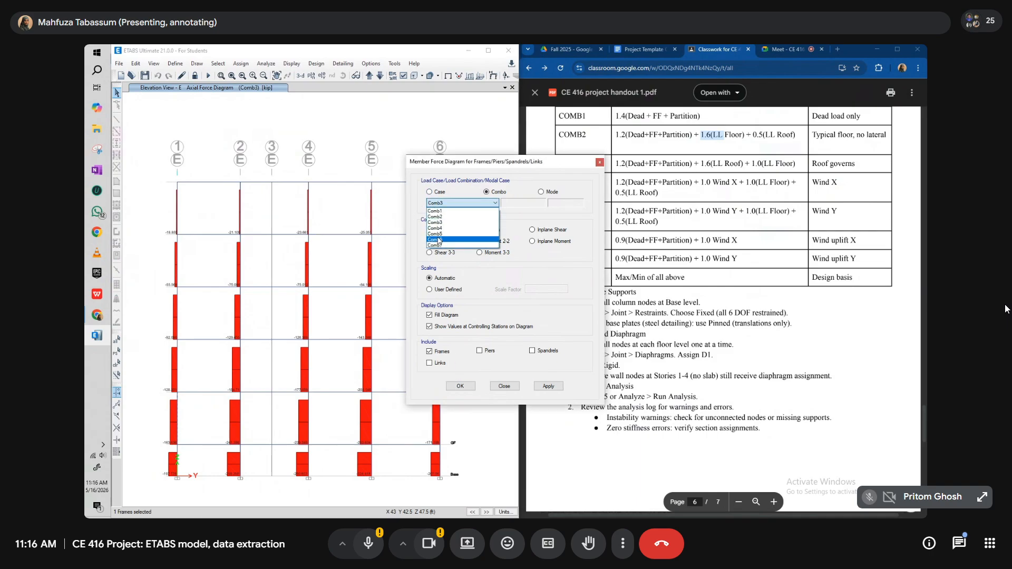
pyautogui.click(438, 240)
pyautogui.click(548, 386)
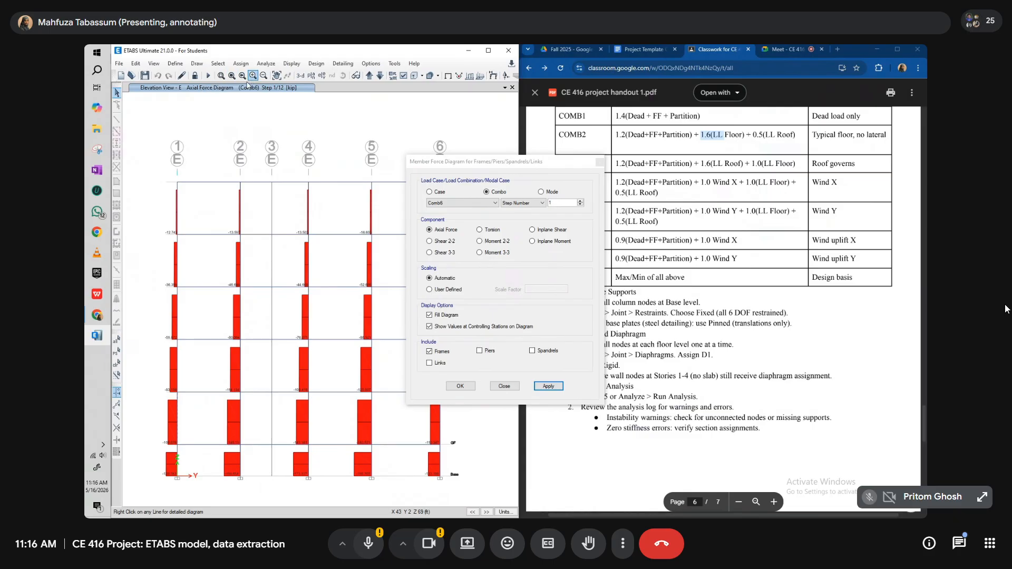
pyautogui.click(254, 76)
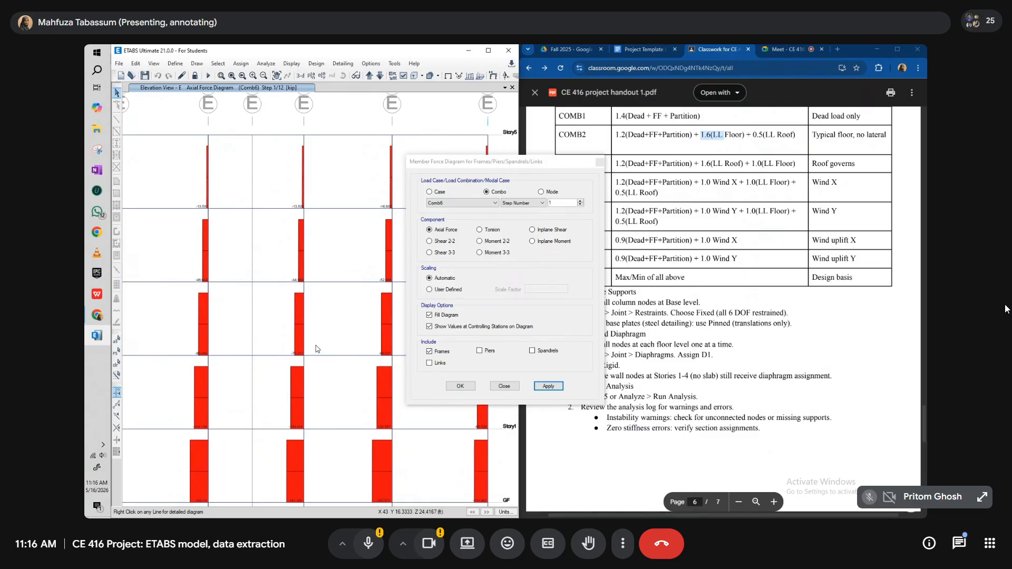
pyautogui.click(436, 203)
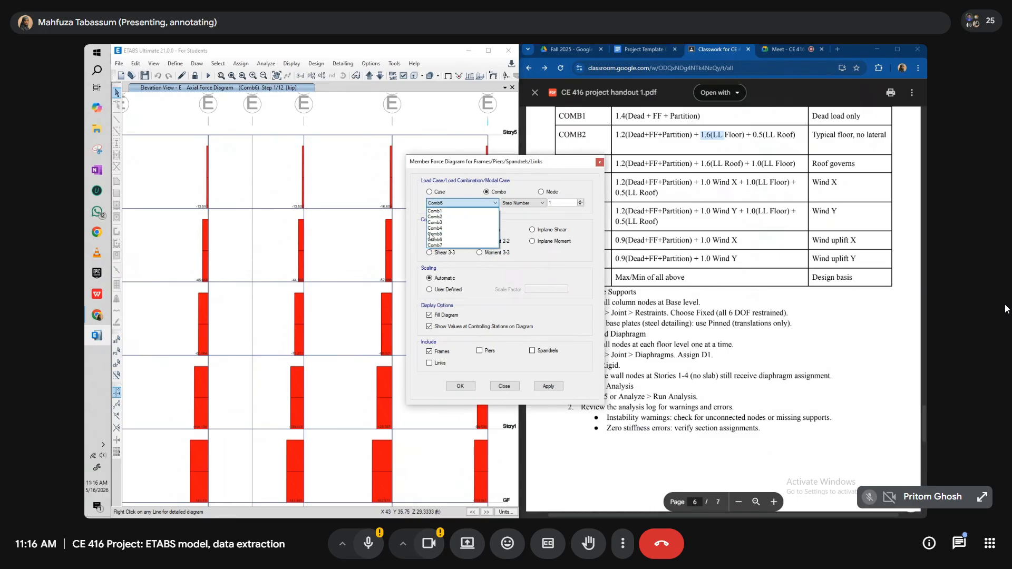
pyautogui.click(420, 158)
pyautogui.moveTo(415, 160); pyautogui.dragTo(193, 136)
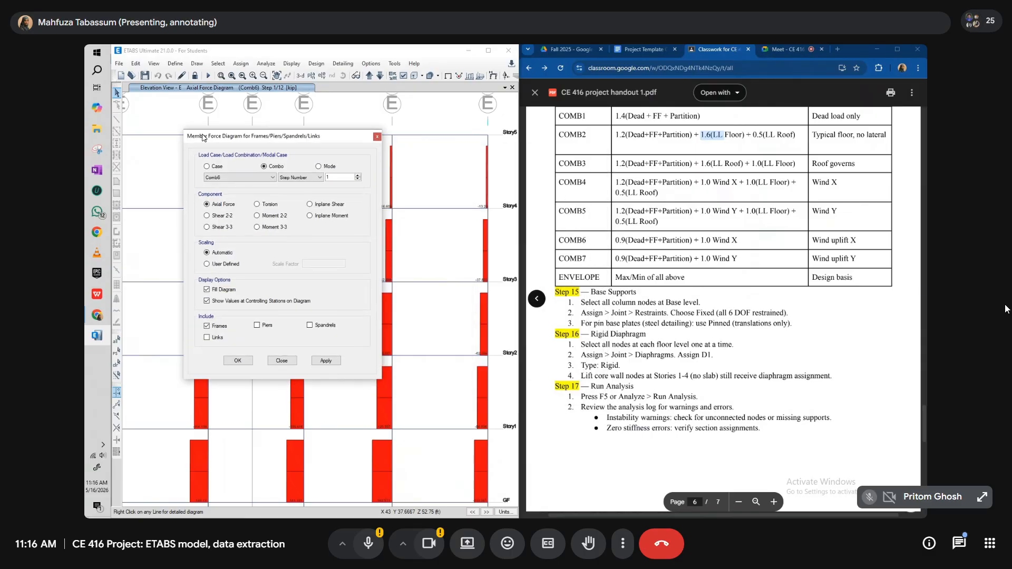
# - Switch from the handout to Google Drive and open the 416 folder inside Fall 2025
pyautogui.click(680, 311)
pyautogui.doubleClick(680, 312)
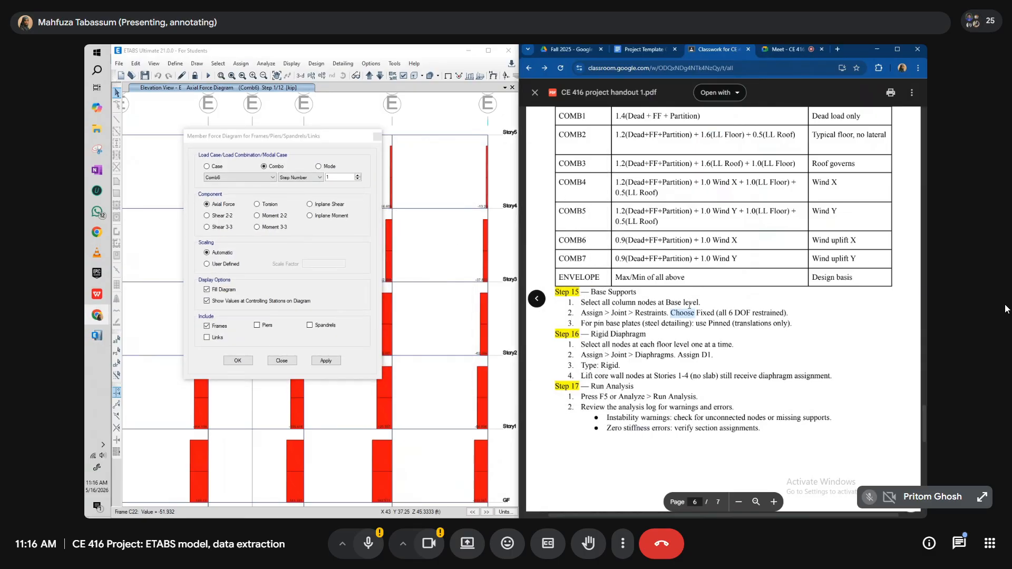
pyautogui.click(659, 51)
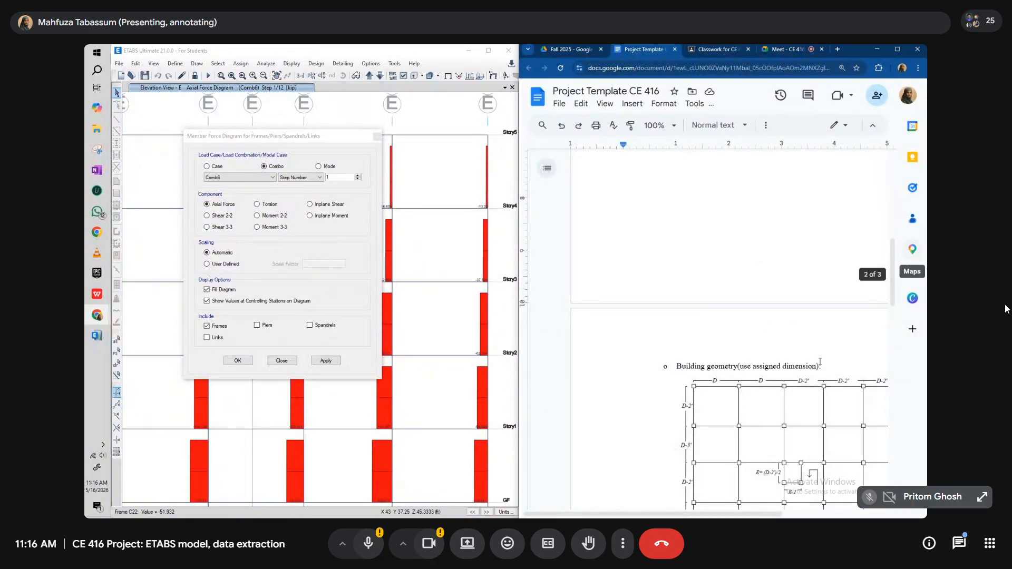
pyautogui.click(549, 49)
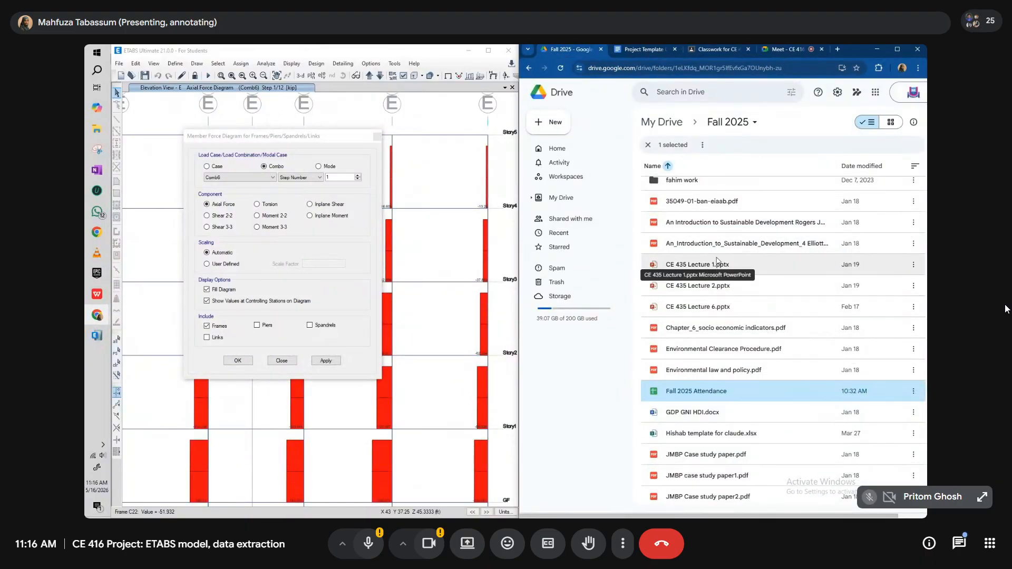
pyautogui.click(717, 325)
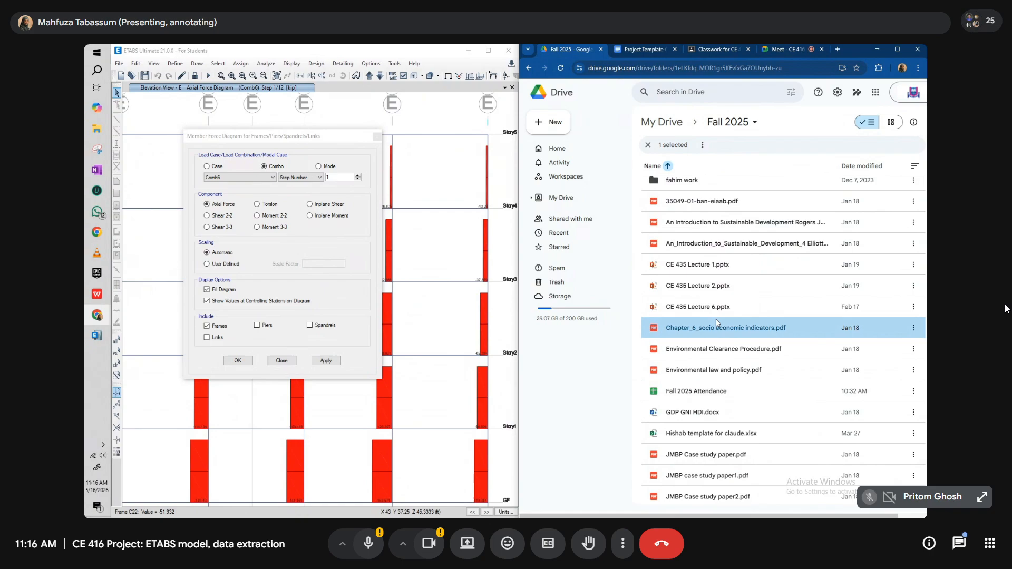
pyautogui.press('Up')
pyautogui.press('Up')
pyautogui.press('Up')
pyautogui.press('Up')
pyautogui.press('Up')
pyautogui.press('Up')
pyautogui.press('Up')
pyautogui.press('Up')
pyautogui.press('Up')
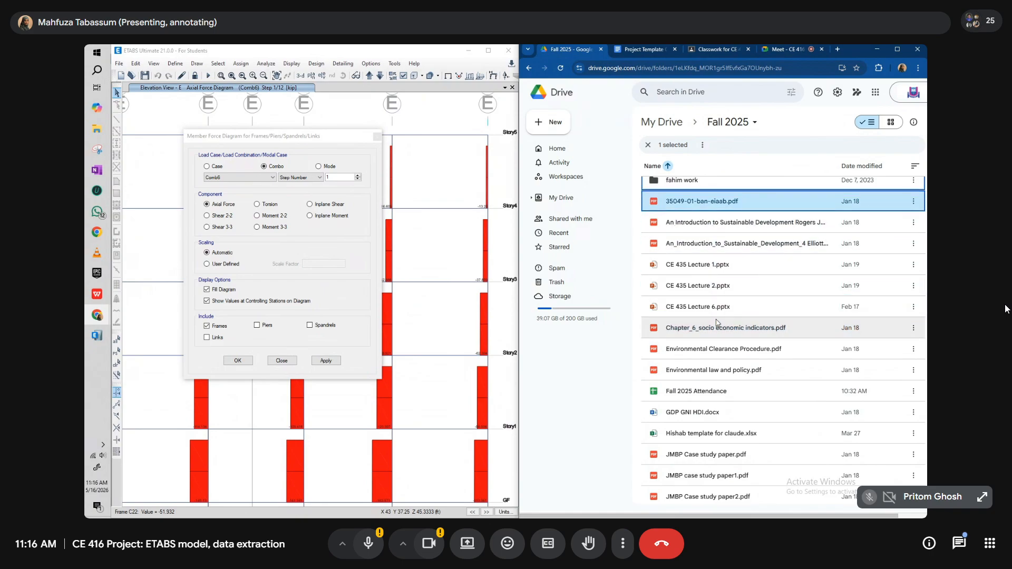
pyautogui.press('Up')
pyautogui.press('Up')
pyautogui.press('Up')
pyautogui.press('Up')
pyautogui.press('Down')
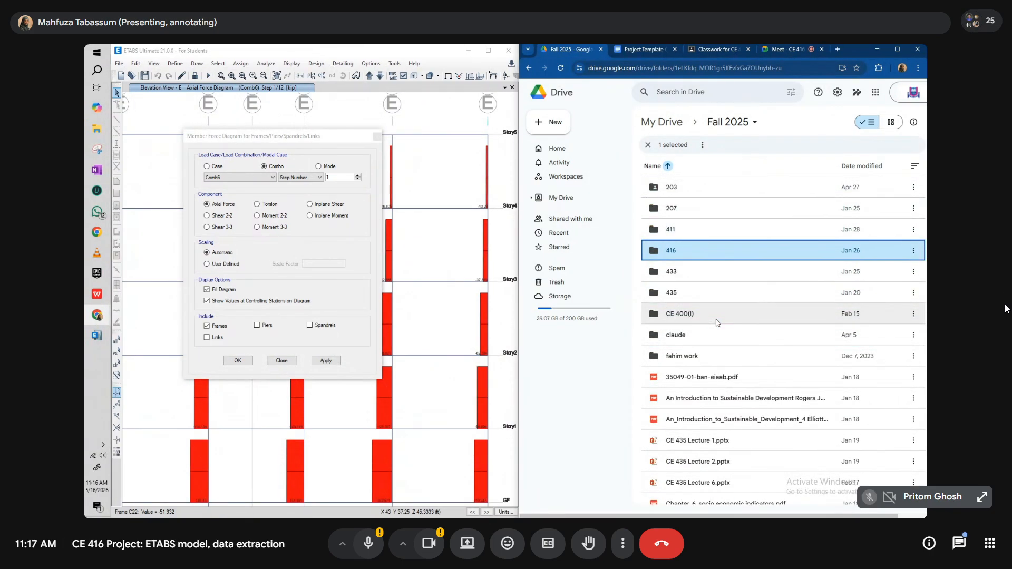
pyautogui.press('Return')
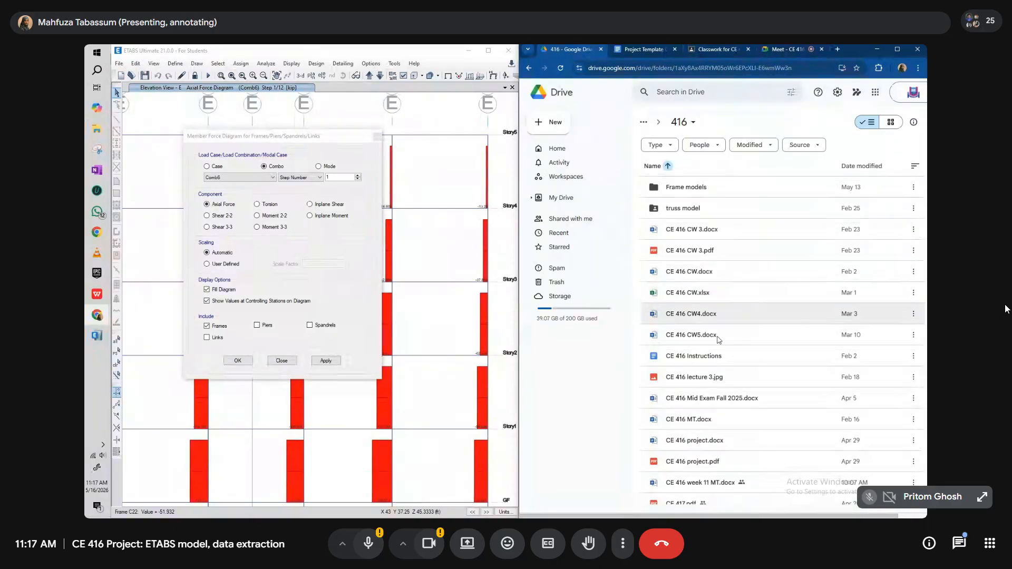
# - Open the CE 416 week 11 MT document from the 416 folder
pyautogui.press('Down')
pyautogui.press('Down')
pyautogui.press('Down')
pyautogui.press('Down')
pyautogui.press('Return')
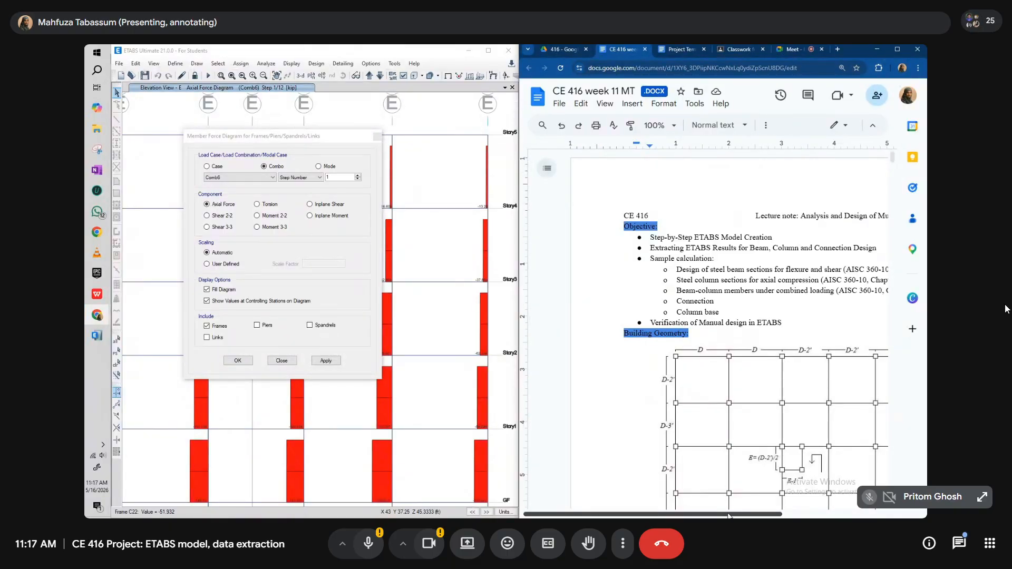
# - Go through the lecture note to the section Extracting 2D Frame Results from ETABS
pyautogui.moveTo(730, 516); pyautogui.dragTo(770, 515)
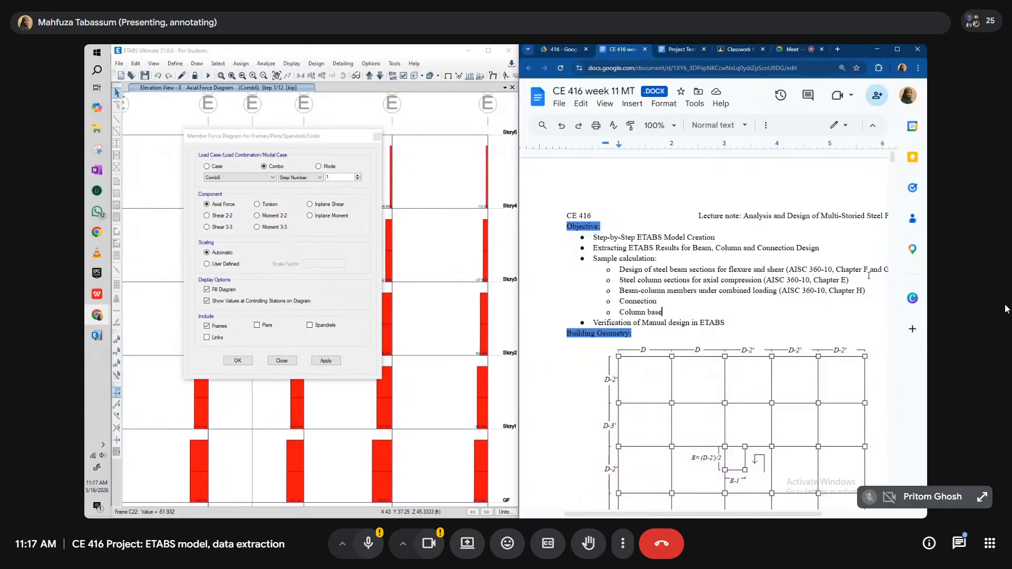
pyautogui.scroll(-15, 869, 275)
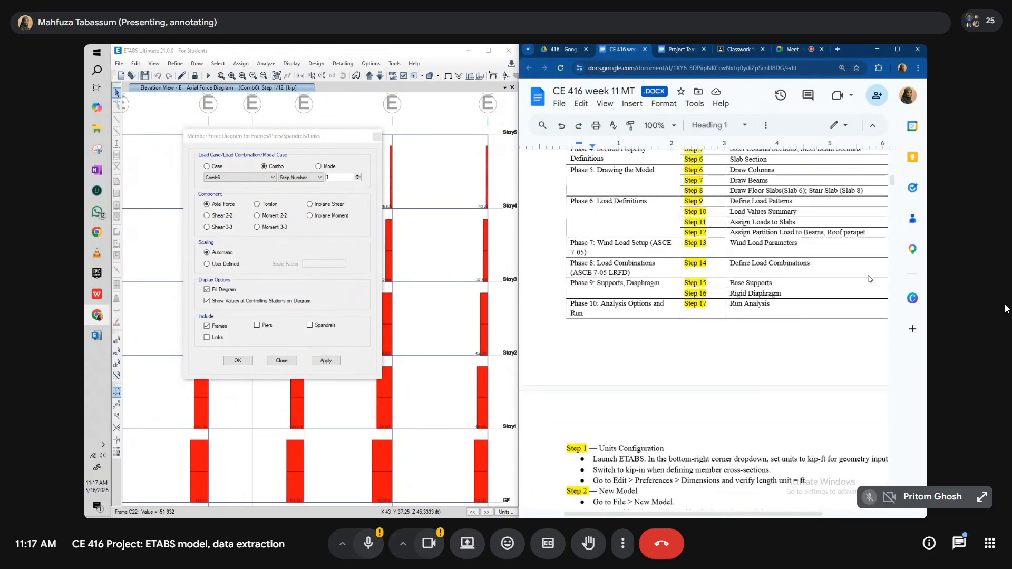
pyautogui.scroll(-15, 870, 279)
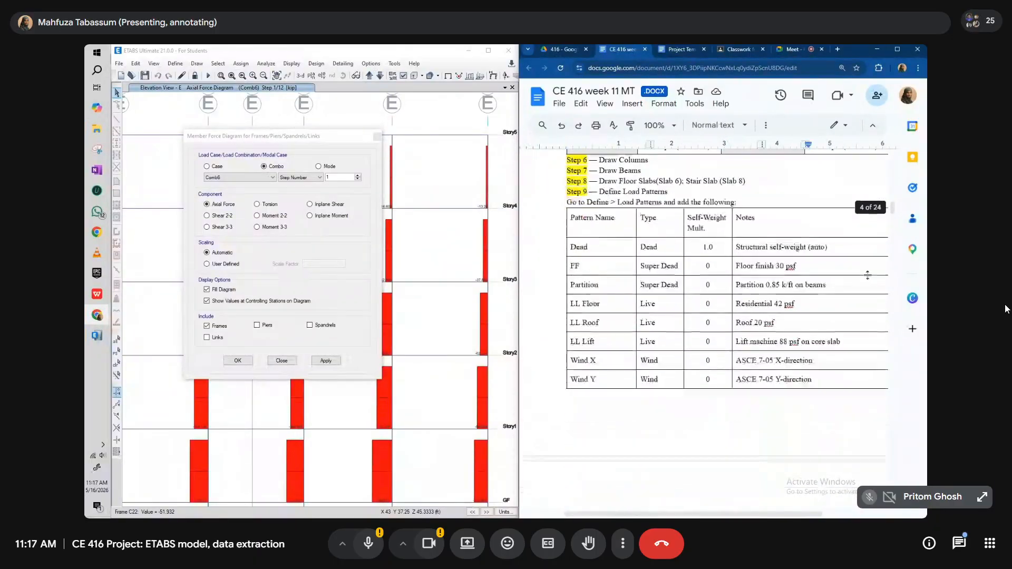
pyautogui.scroll(-12, 867, 275)
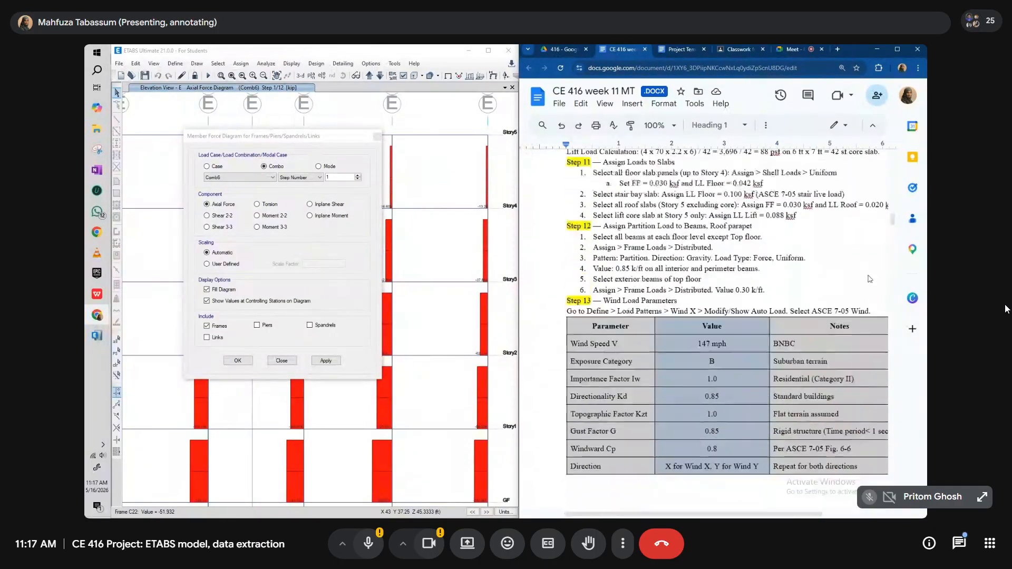
pyautogui.scroll(-15, 870, 279)
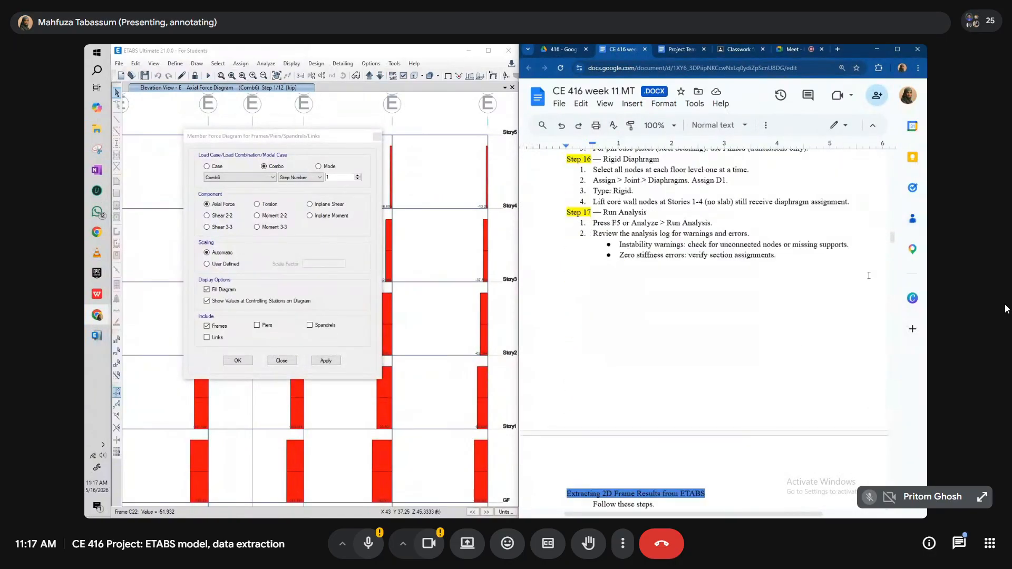
pyautogui.scroll(-10, 869, 275)
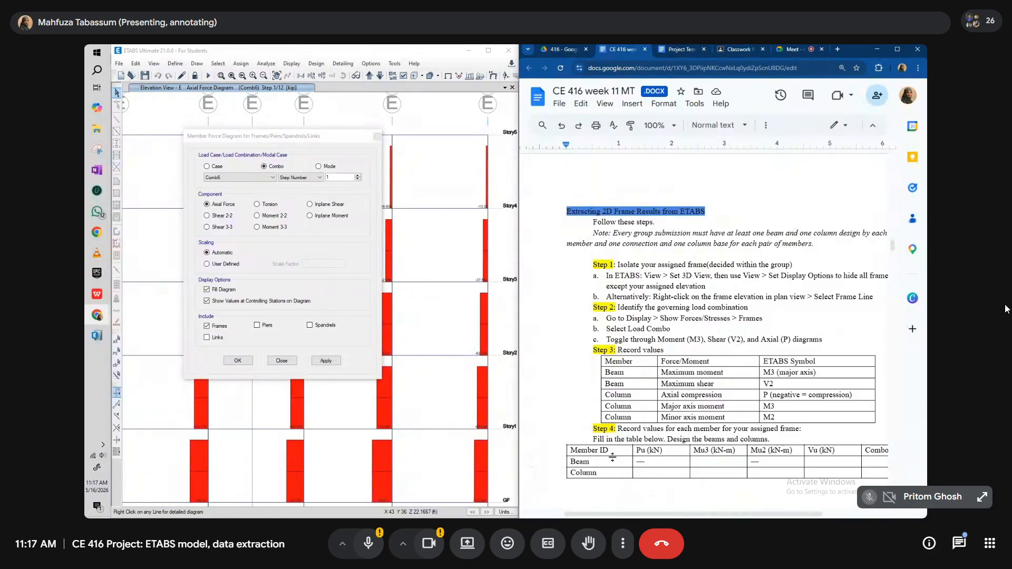
# - Examine the Step 4 table for the beam and column values to record: Pu, Mu3, Mu2, Vu and the combo
pyautogui.click(612, 462)
pyautogui.click(610, 474)
pyautogui.moveTo(660, 462); pyautogui.dragTo(854, 471)
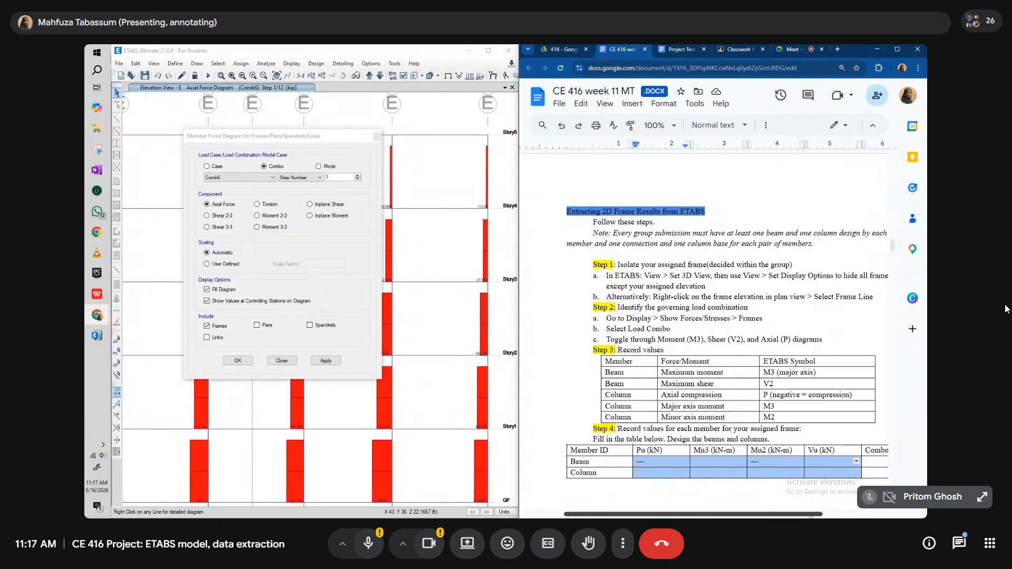
pyautogui.moveTo(810, 515); pyautogui.dragTo(839, 516)
pyautogui.click(606, 461)
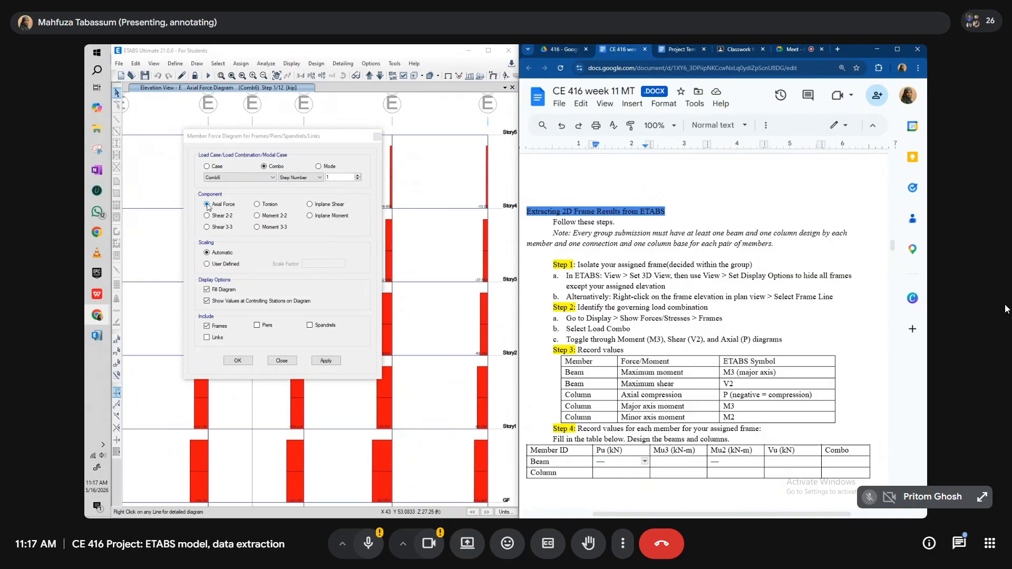
pyautogui.click(839, 460)
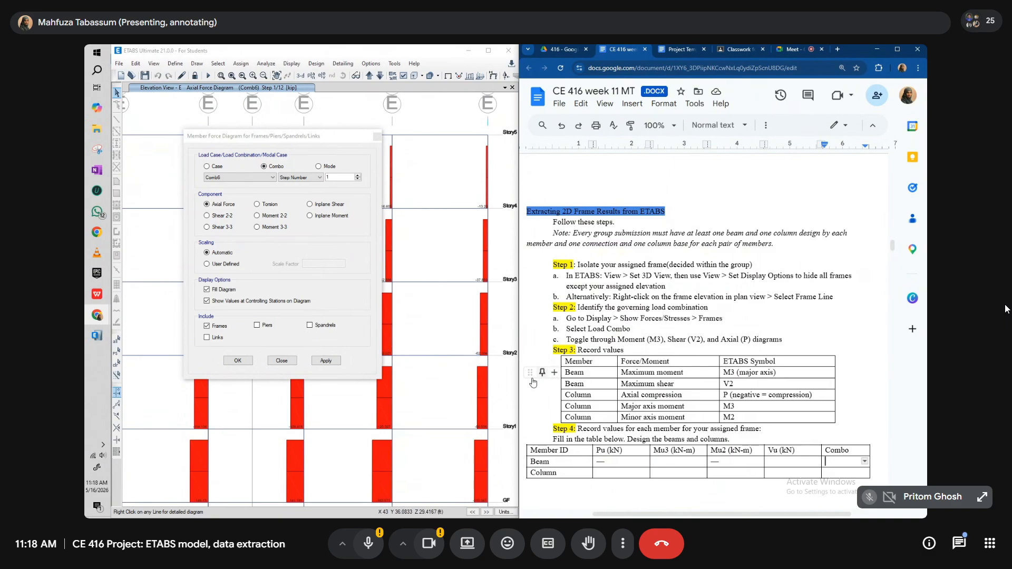
pyautogui.click(551, 463)
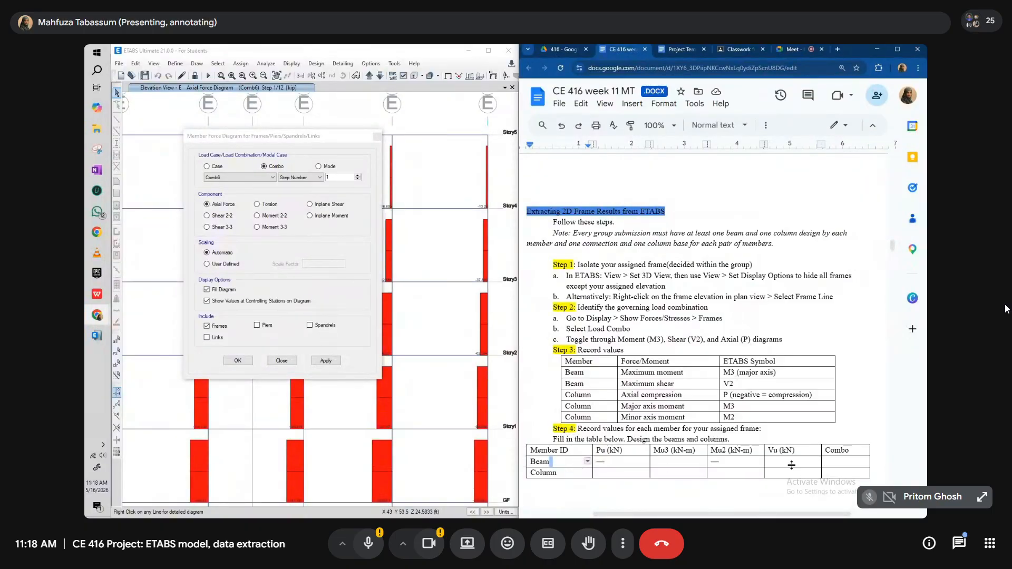
pyautogui.moveTo(608, 462); pyautogui.dragTo(586, 462)
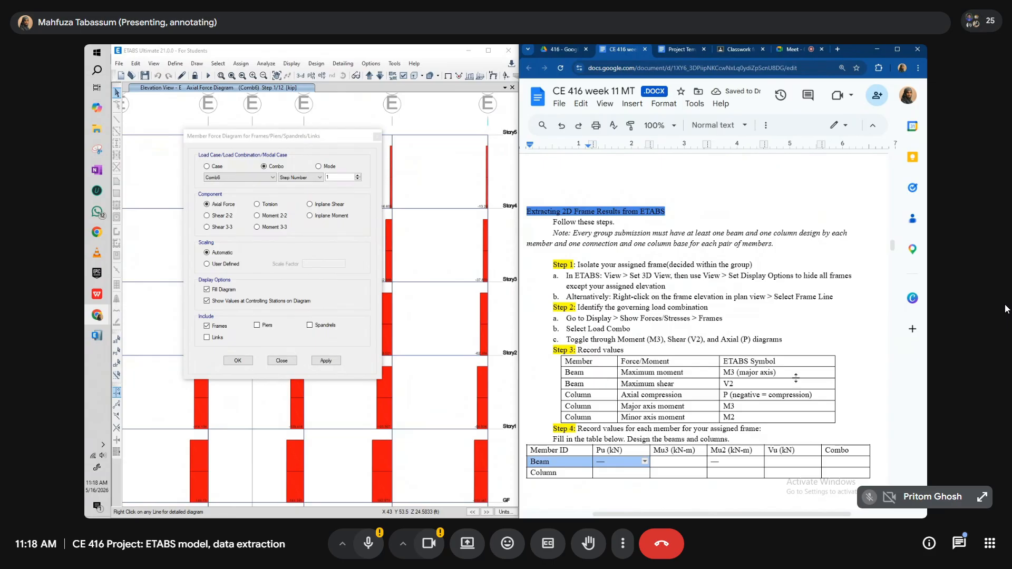
# - Move on to the lateral-torsional buckling design formulas on page 9 of the lecture note
pyautogui.moveTo(894, 245); pyautogui.dragTo(890, 273)
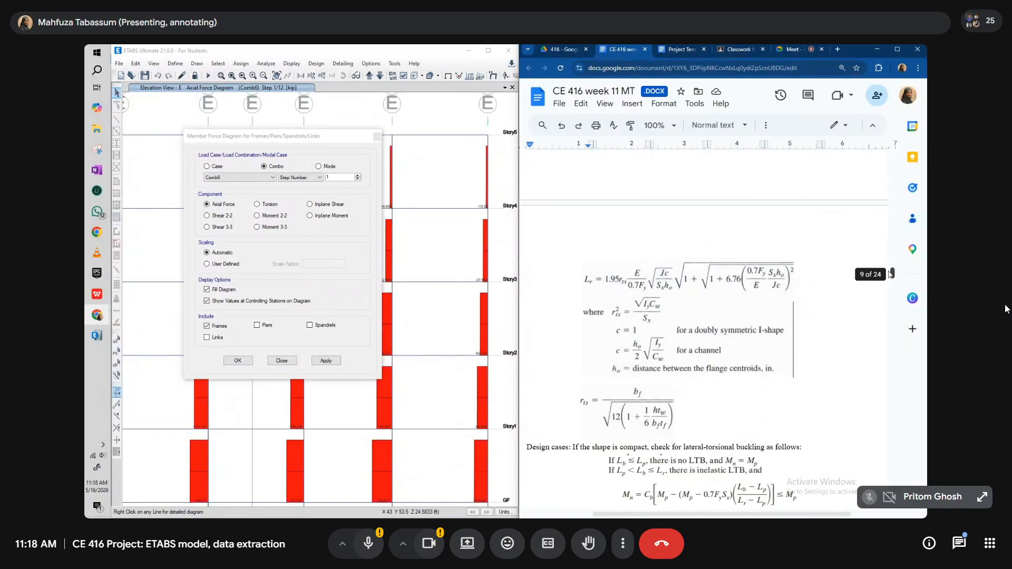